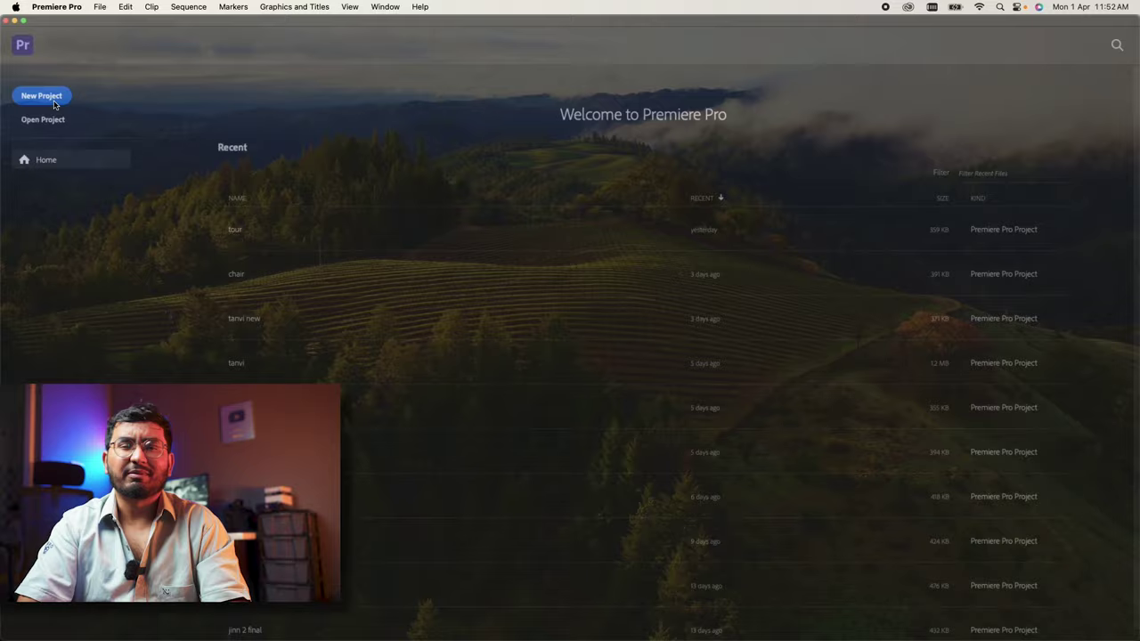
Step: Create a new project named TUGESH and drag THE RAJAT DALAL ROAST!.mp4 onto the timeline
click(54, 105)
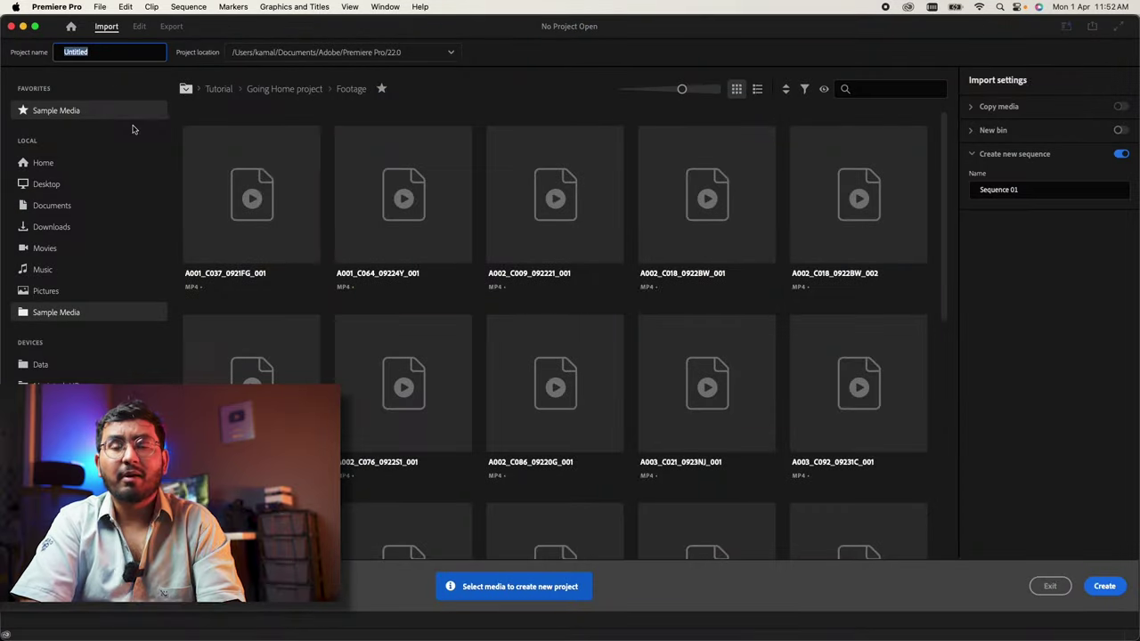
text(TUGESH)
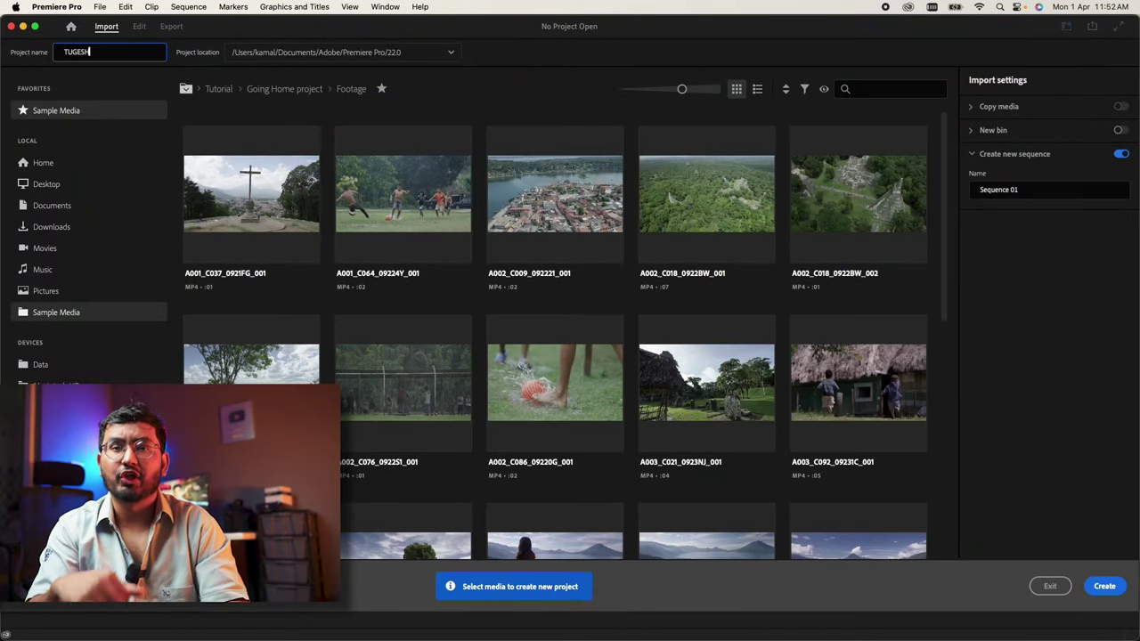
key(Return)
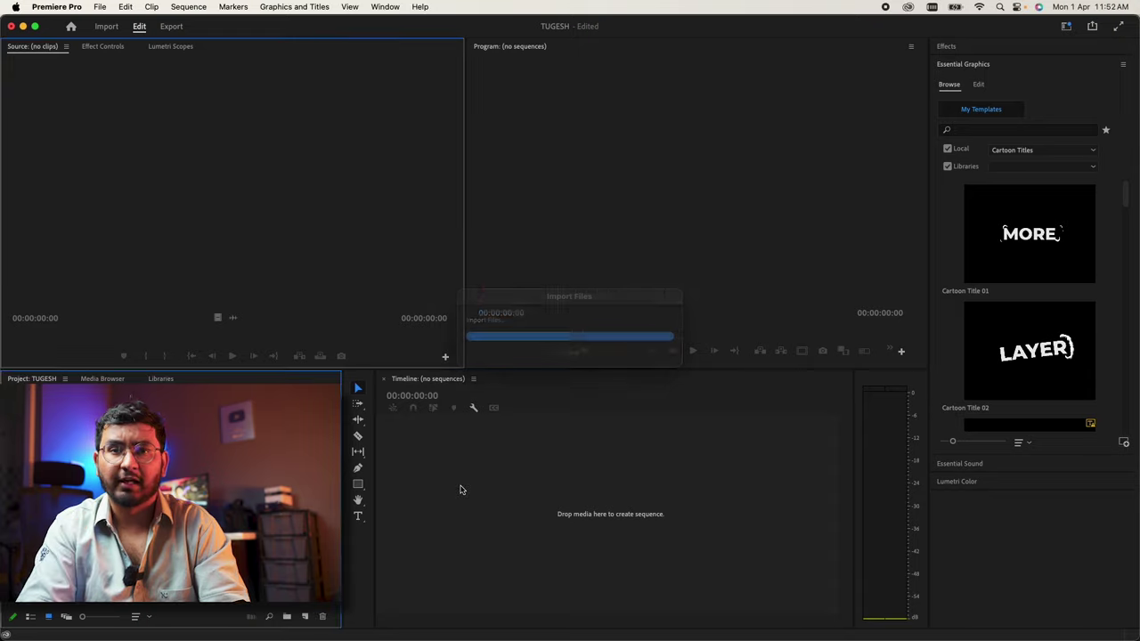
key(space)
mouse_move(825, 616)
mouse_down()
mouse_move(472, 616)
mouse_move(497, 619)
mouse_up()
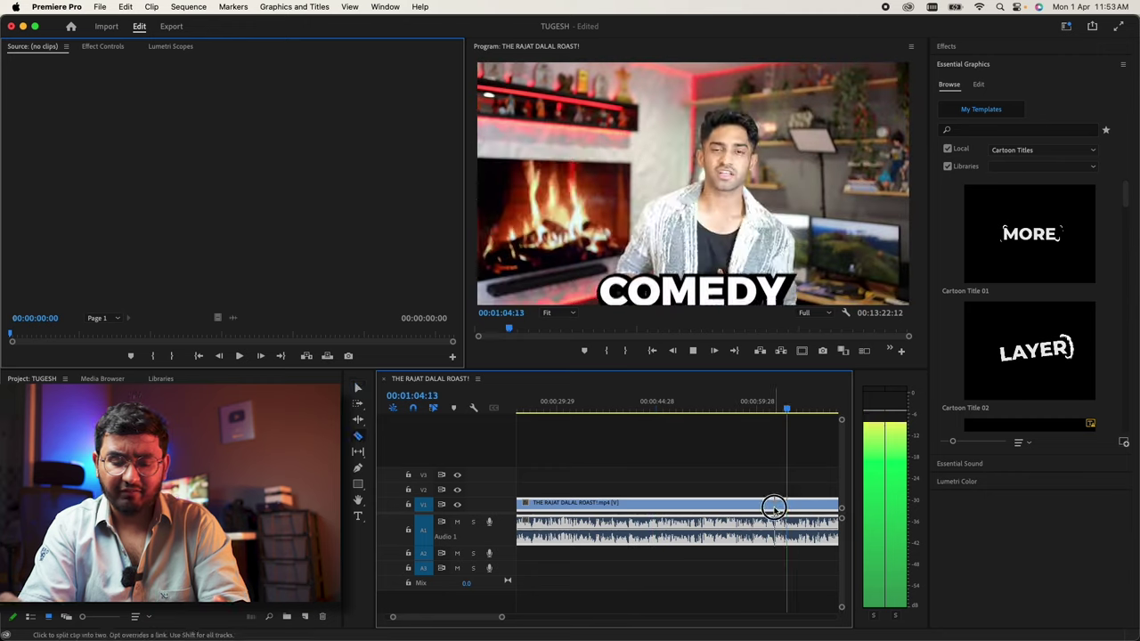
Step: Razor the roast clip near 1:04, delete the tail, and replay from the start
click(773, 508)
key(v)
click(793, 507)
key(Delete)
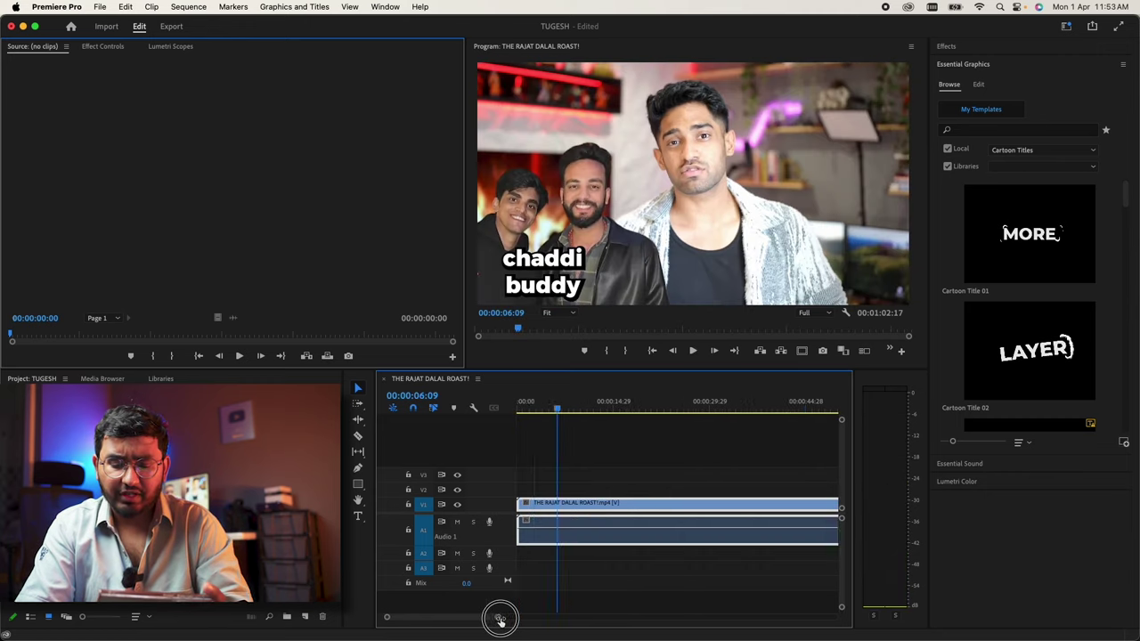
key(Home)
key(space)
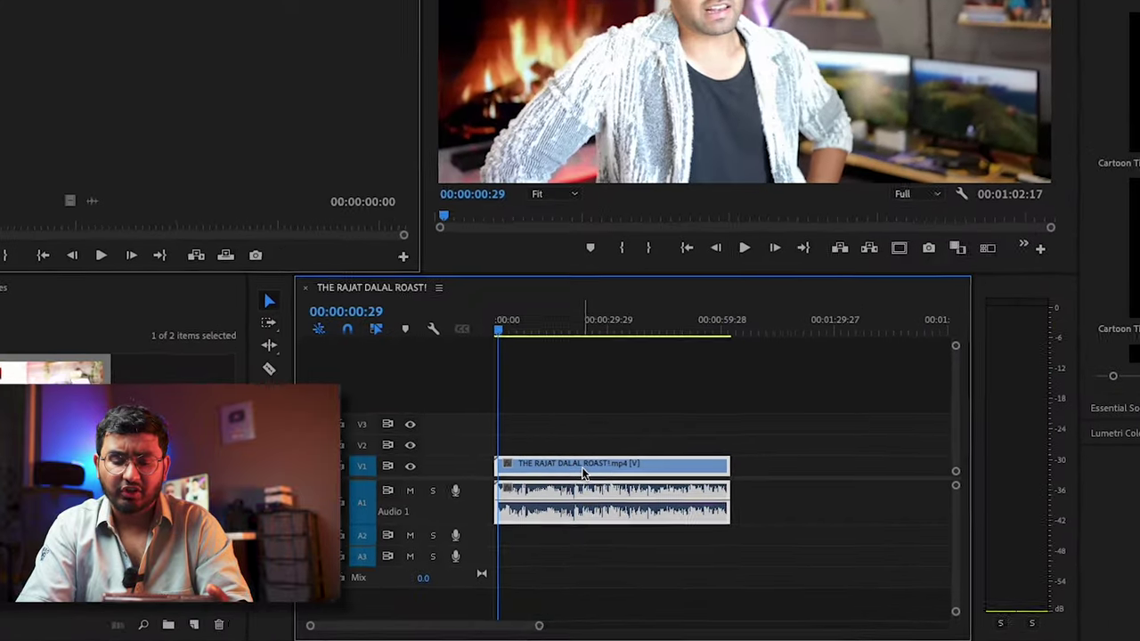
Step: Run Scene Edit Detection on the roast clip with 'Apply a cut' selected
right_click(583, 470)
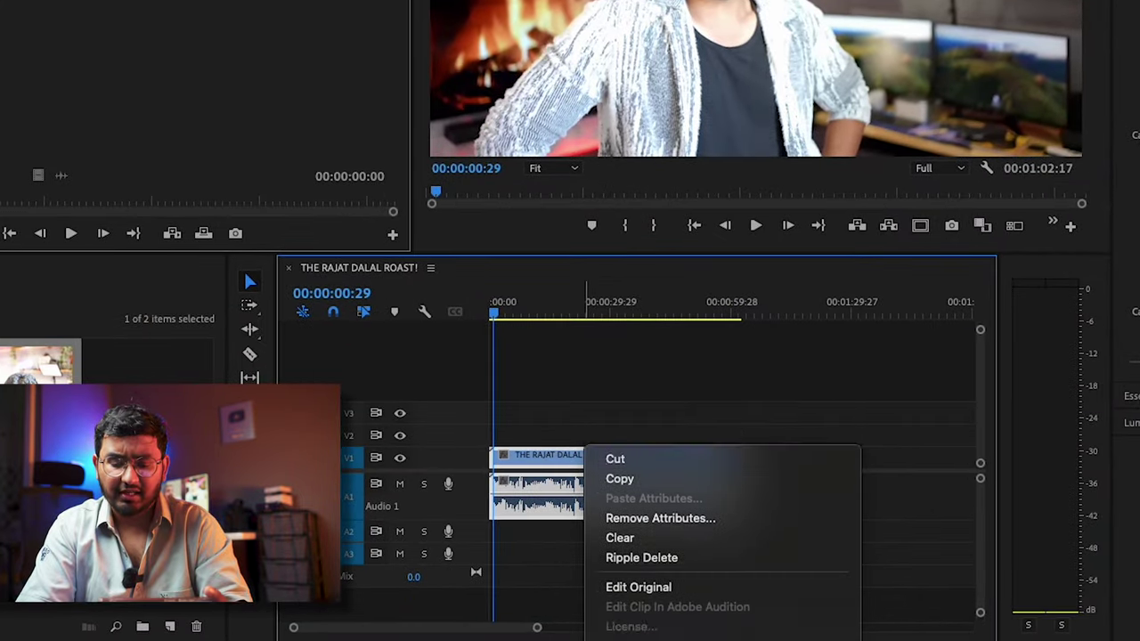
scroll(609, 389, down, 3)
scroll(608, 389, down, 5)
scroll(608, 389, down, 3)
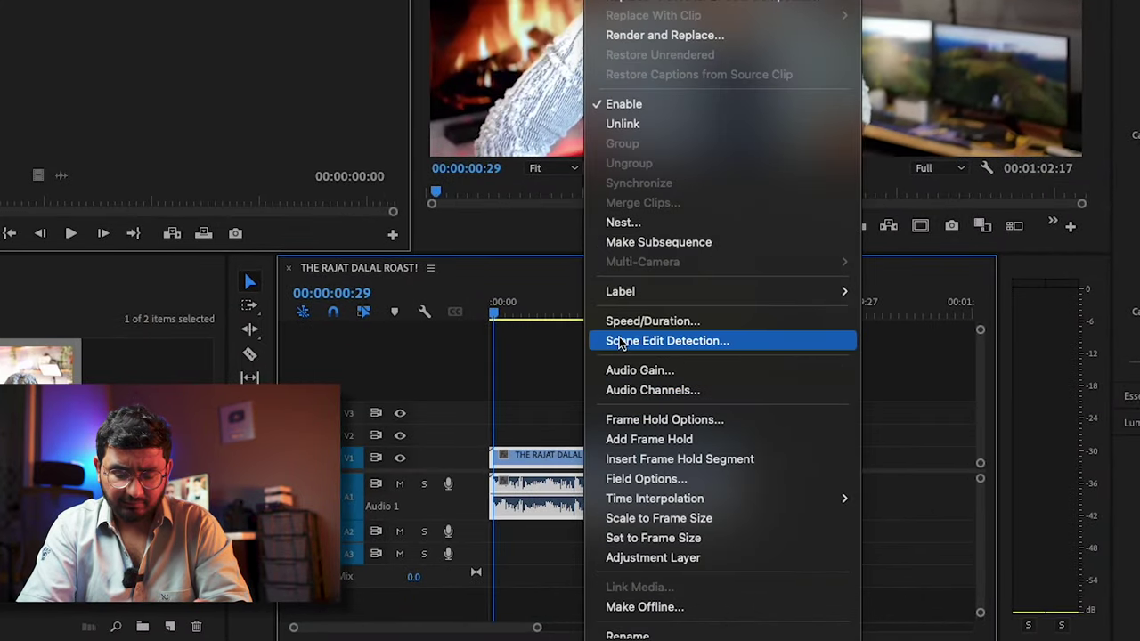
click(620, 341)
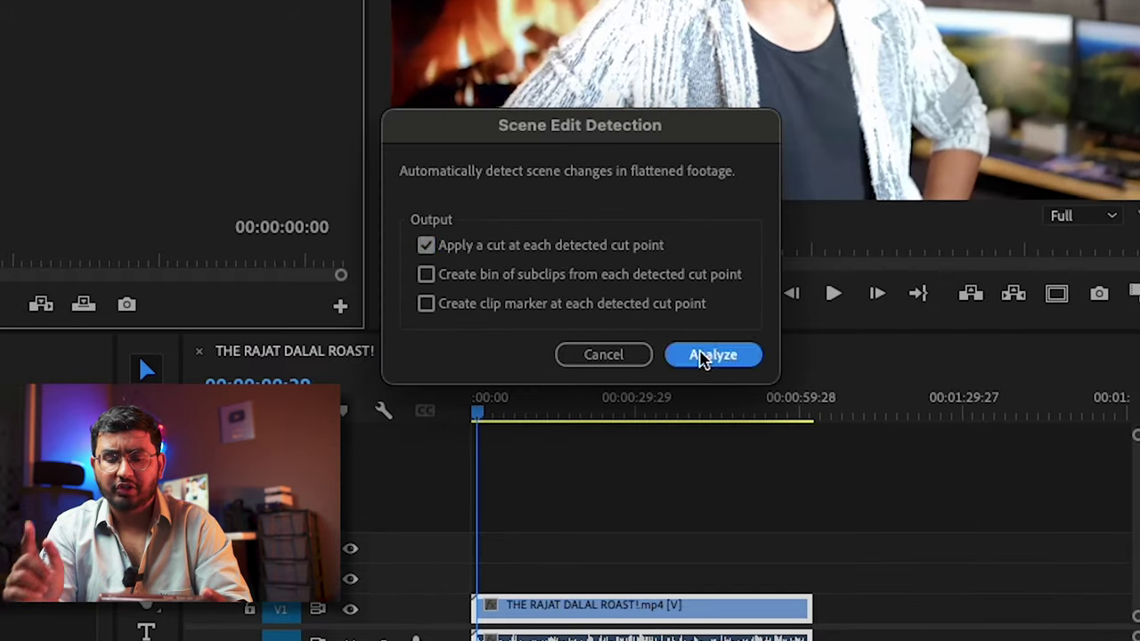
click(703, 356)
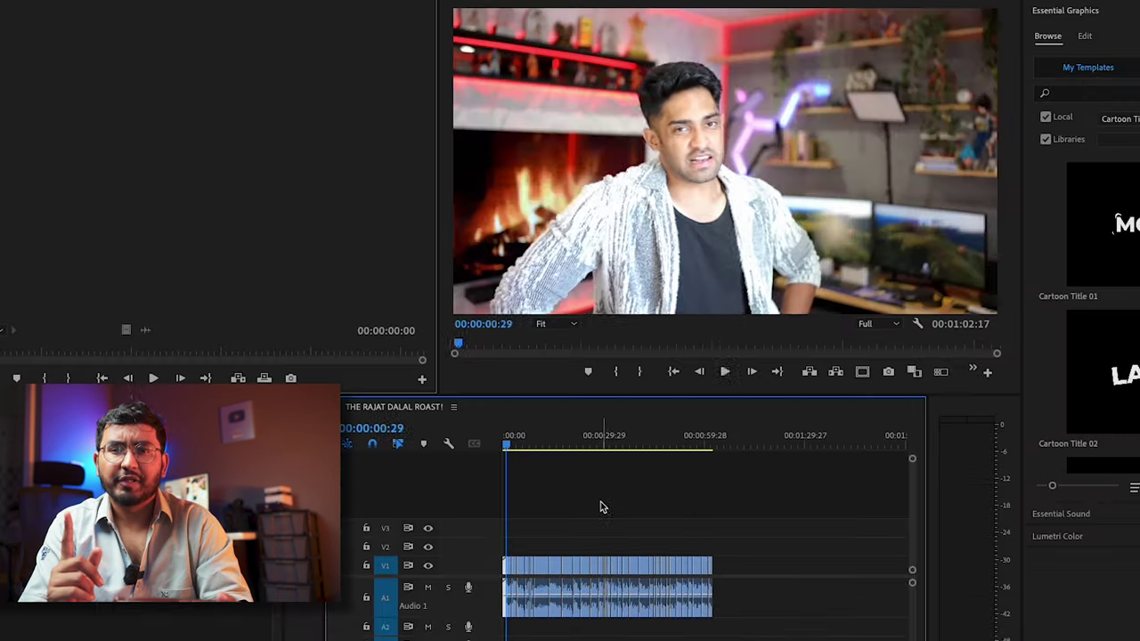
Step: Play and zoom the timeline to inspect the scene cuts, checking the shot at 00:00:13:27
key(space)
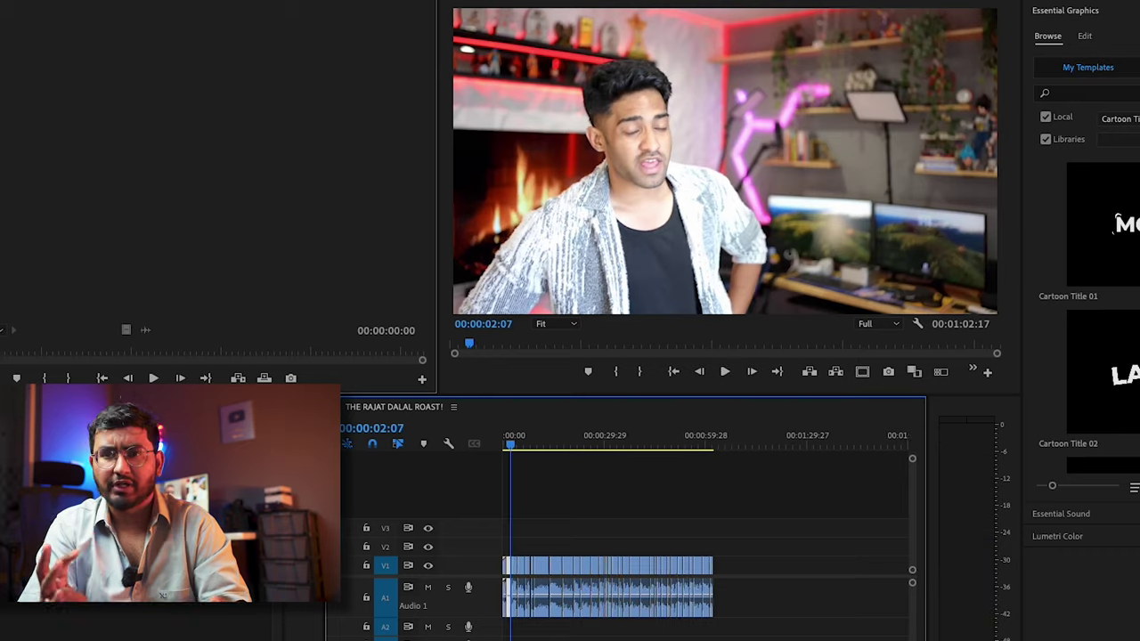
key(=)
key(=)
key(=)
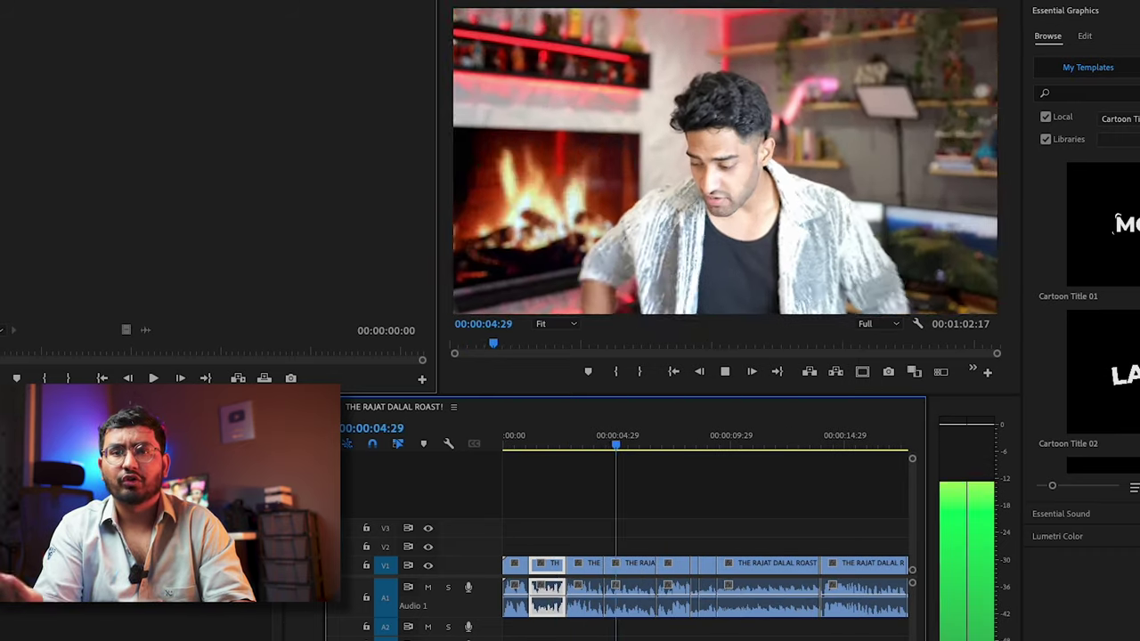
key(space)
key(space)
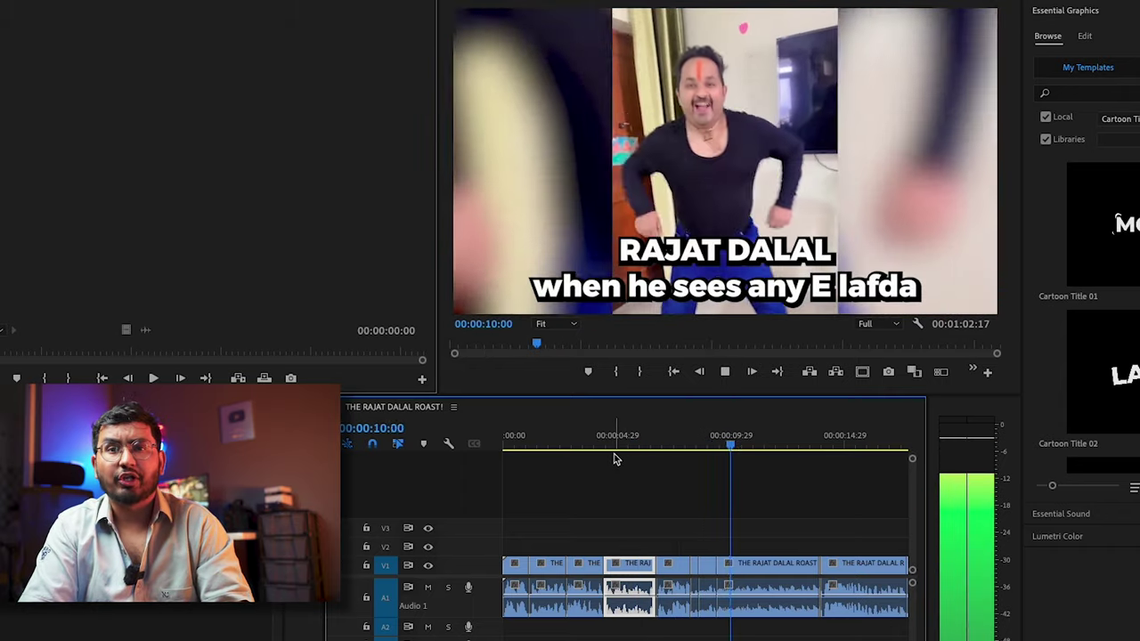
click(821, 445)
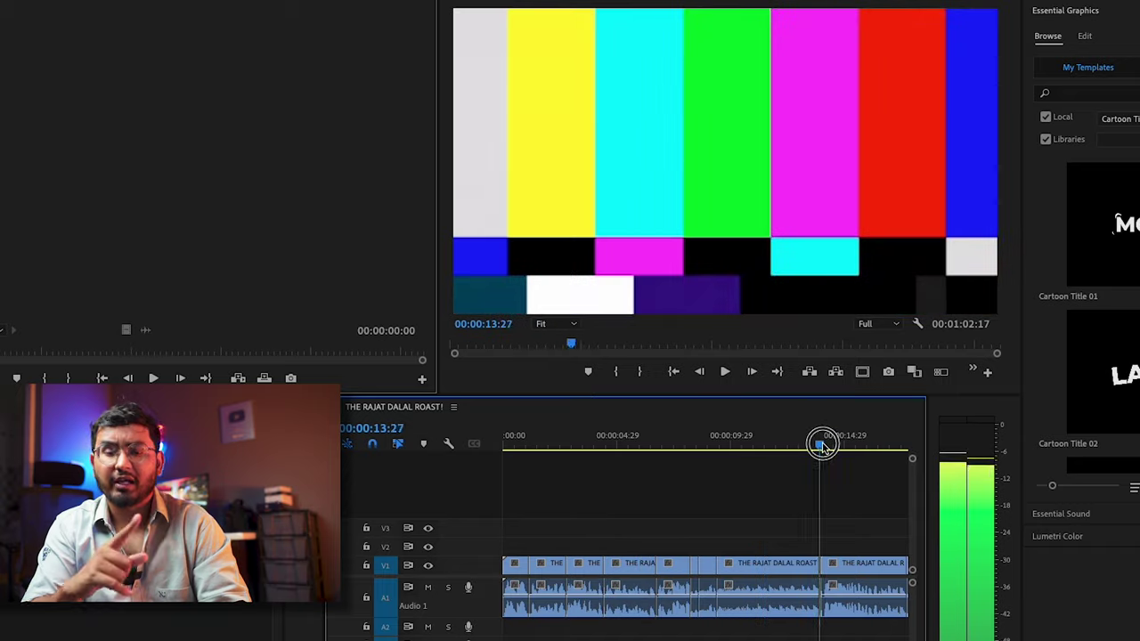
key(space)
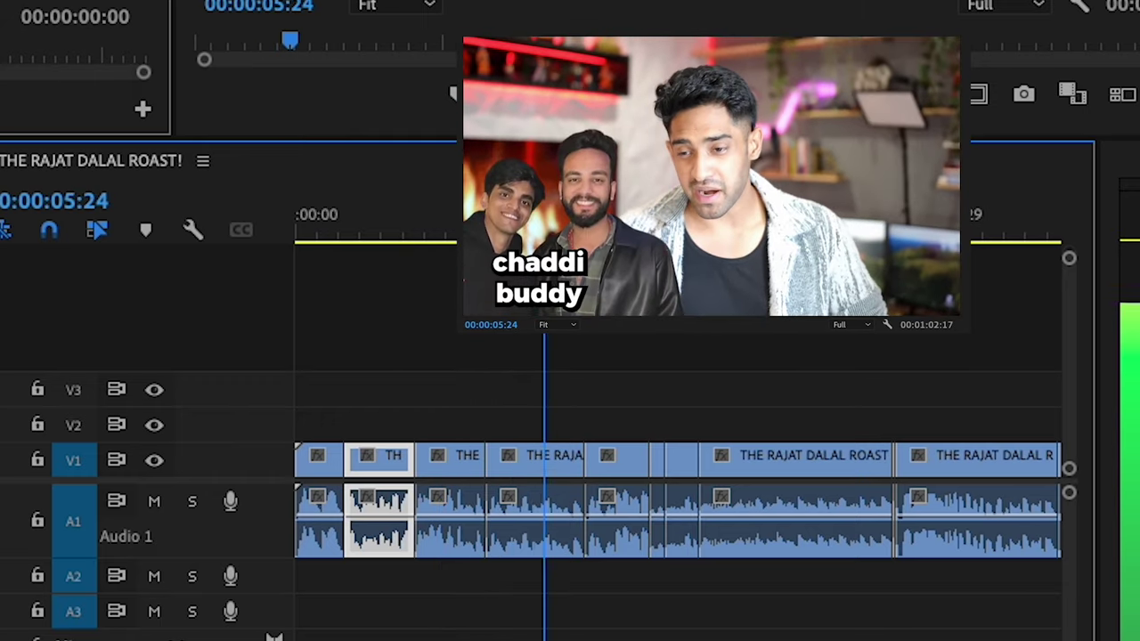
click(535, 517)
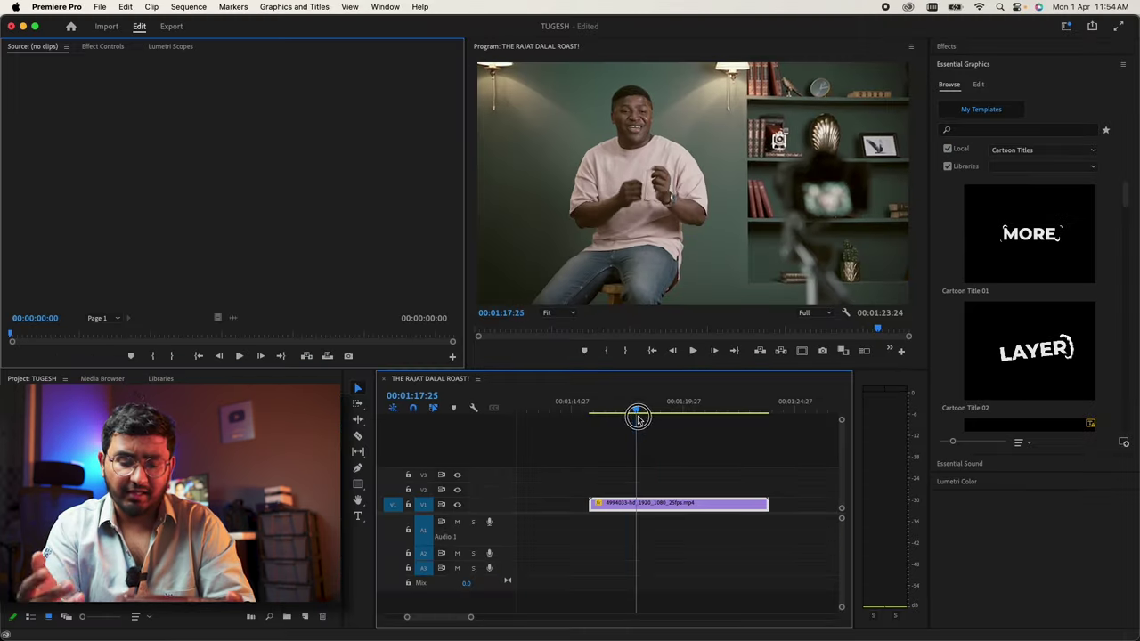
Step: At 00:01:15:26, set the stock clip's Scale to 103.7 and shift its Position right and down
key(c)
click(592, 402)
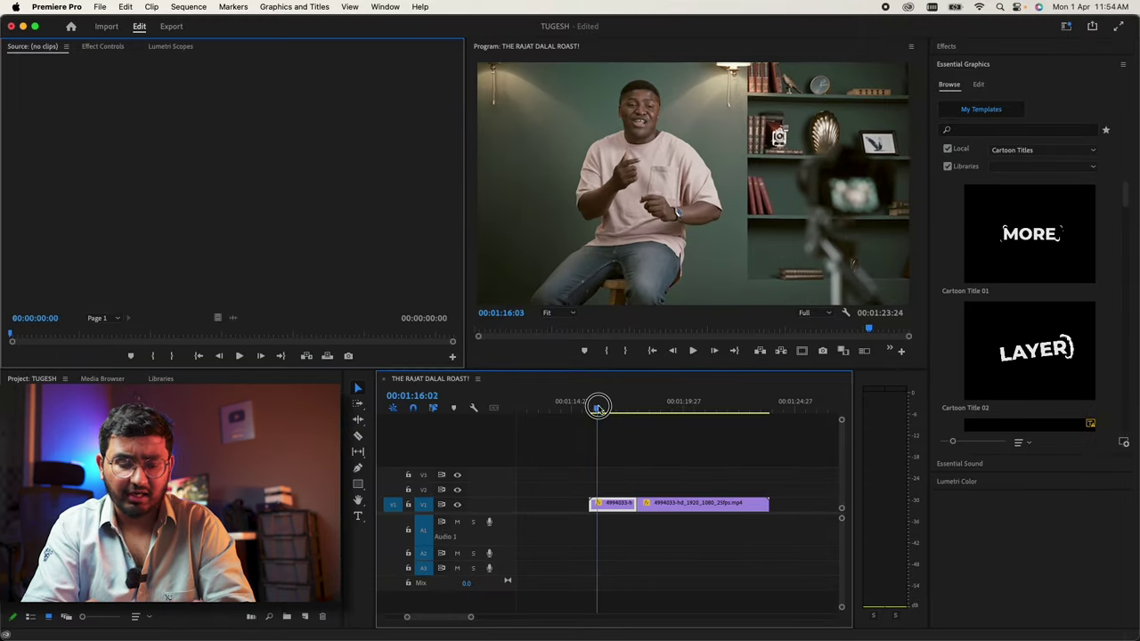
click(111, 52)
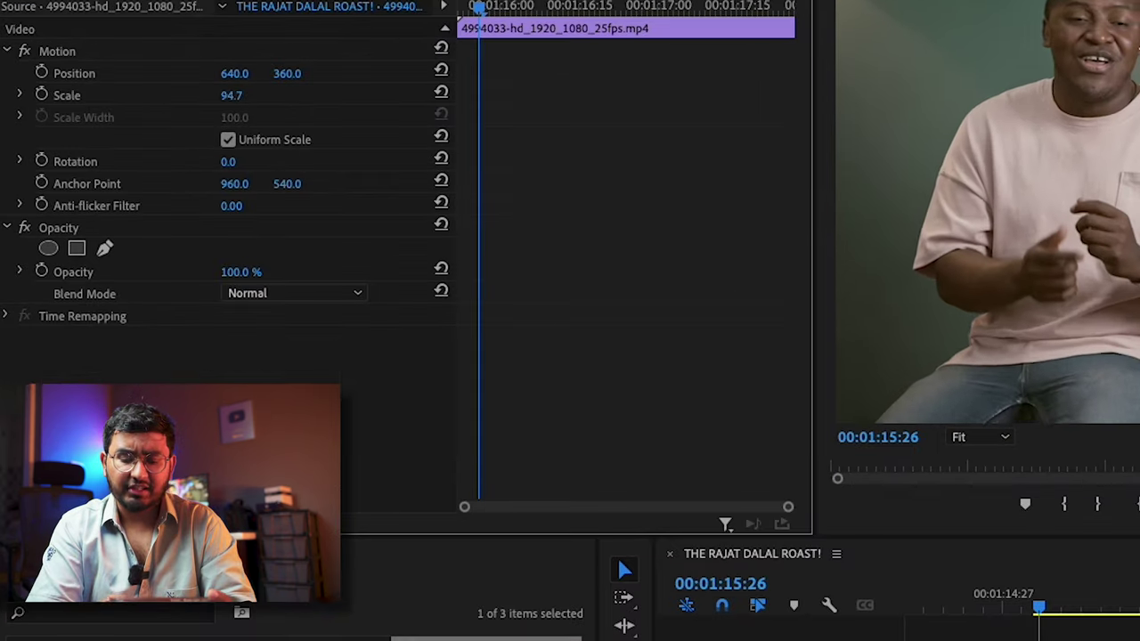
drag(135, 126, 147, 120)
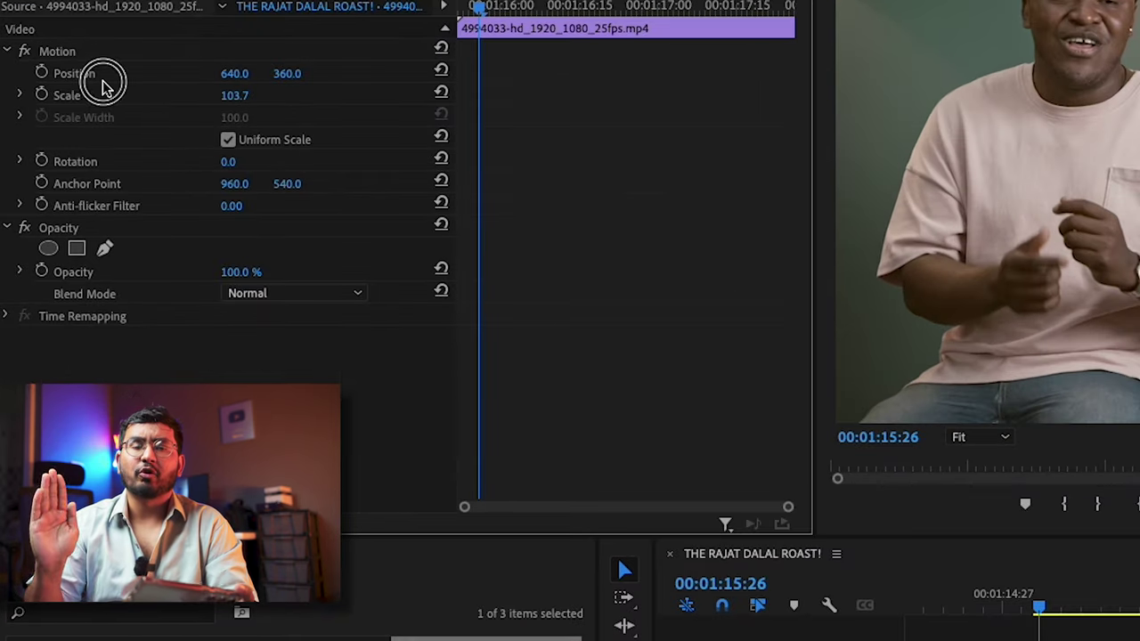
mouse_move(945, 297)
mouse_down()
mouse_move(1041, 264)
mouse_move(1068, 321)
mouse_up()
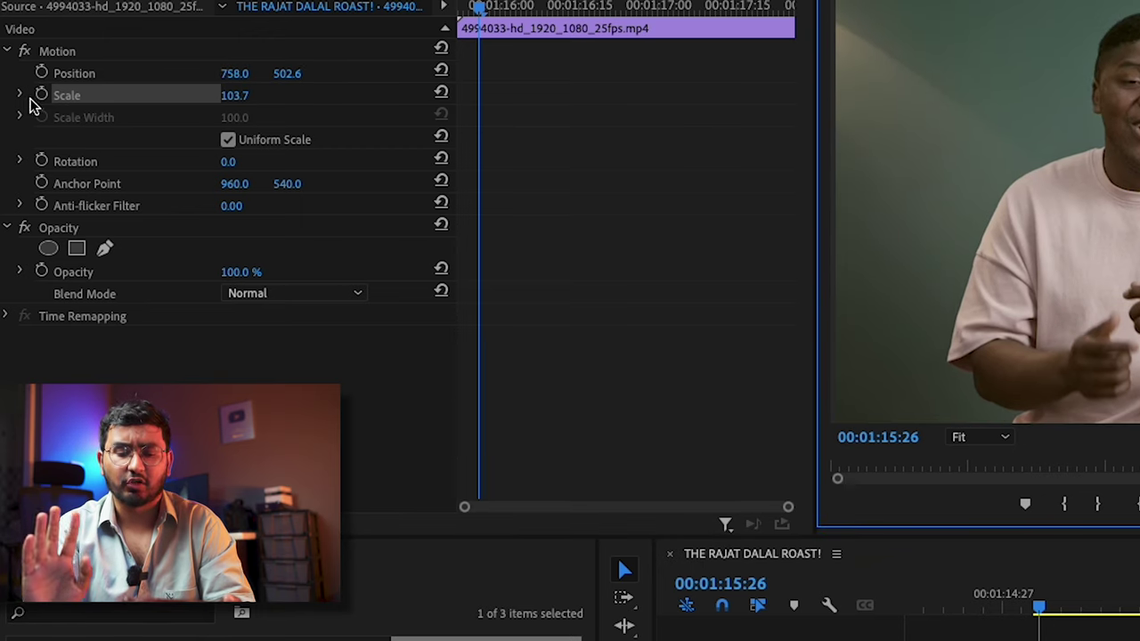
Step: Further along, keyframe Scale down to 73.7, re-centre the Position, and preview the zoom-out
key(space)
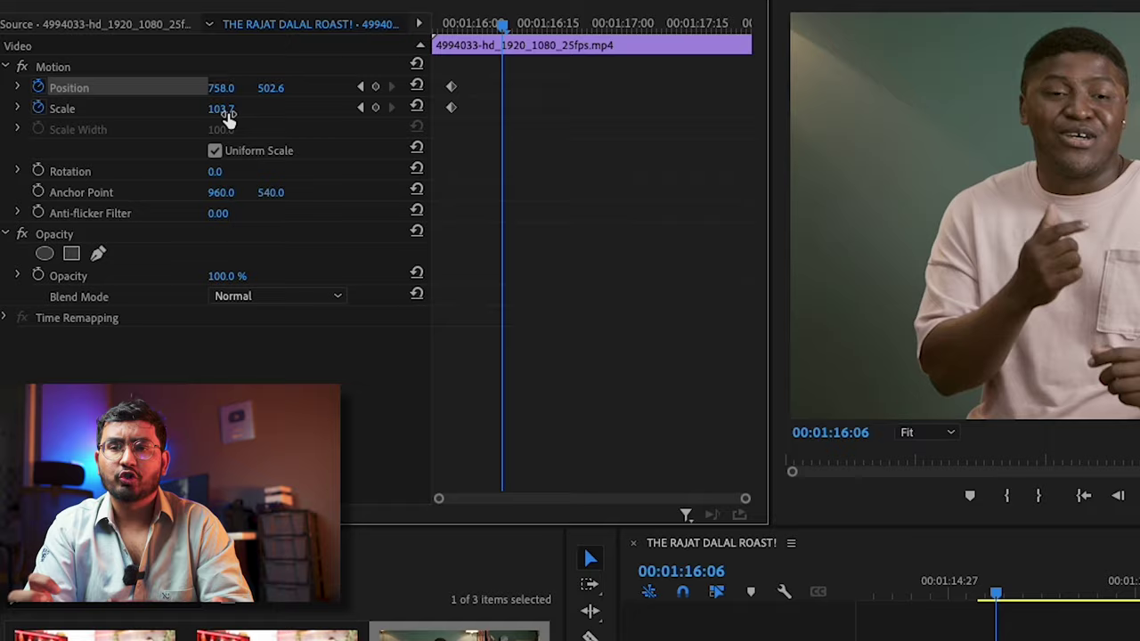
drag(223, 110, 183, 109)
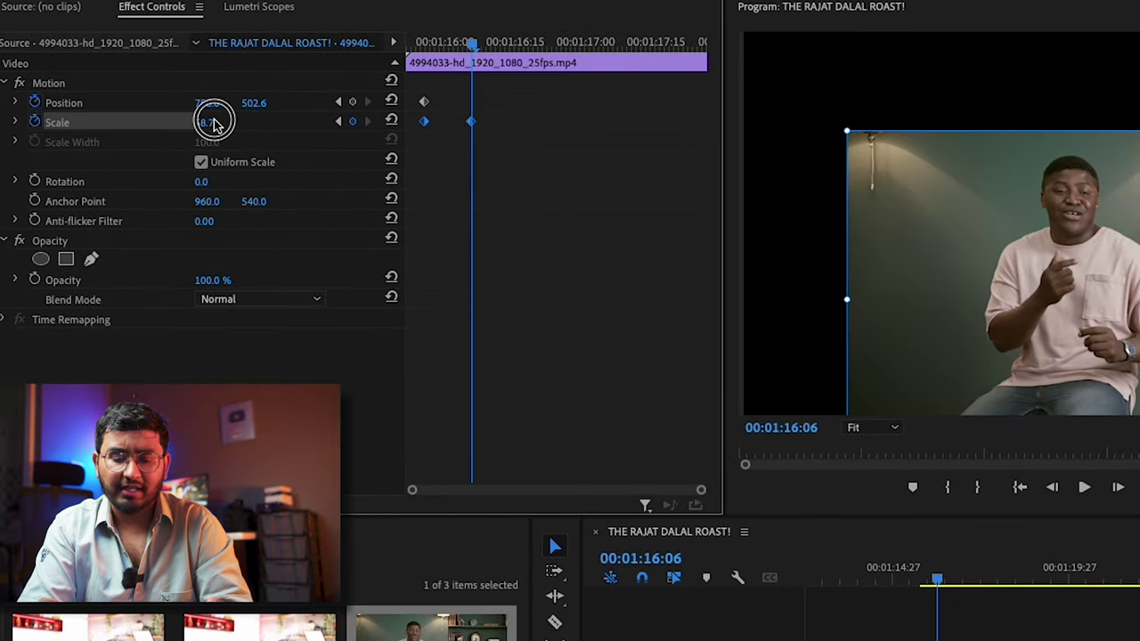
drag(204, 122, 196, 122)
drag(930, 285, 905, 258)
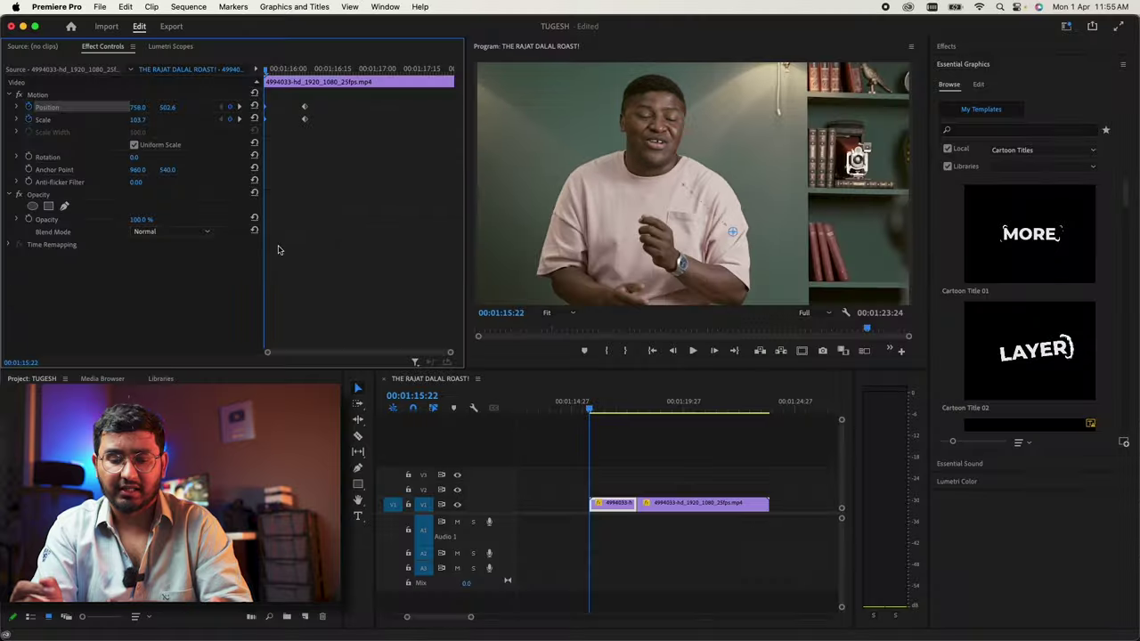
key(space)
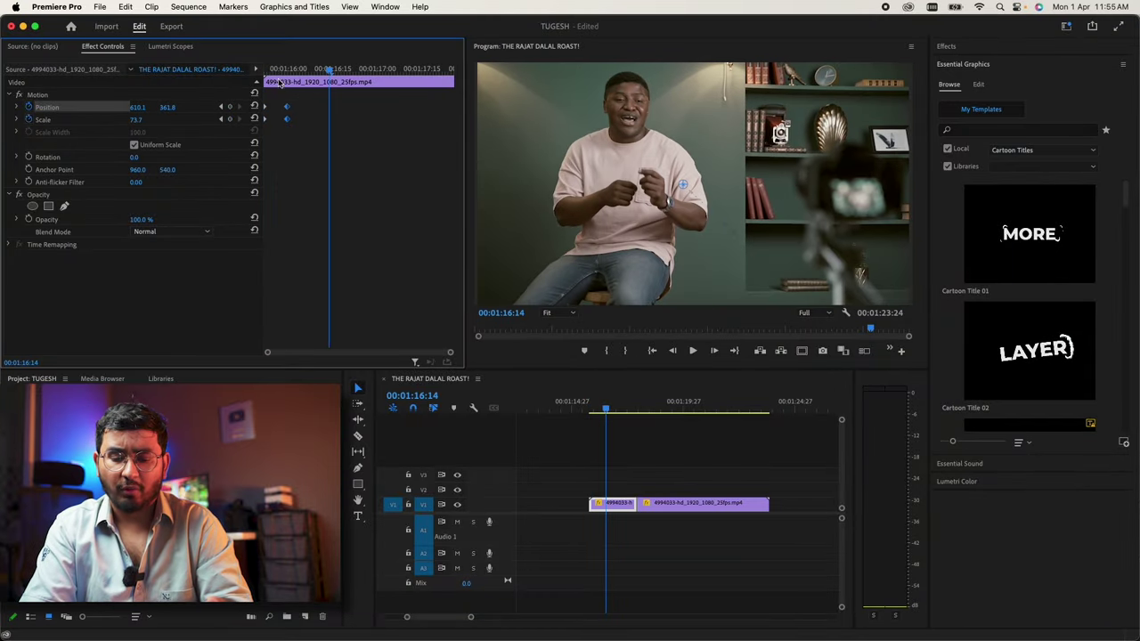
drag(283, 70, 323, 69)
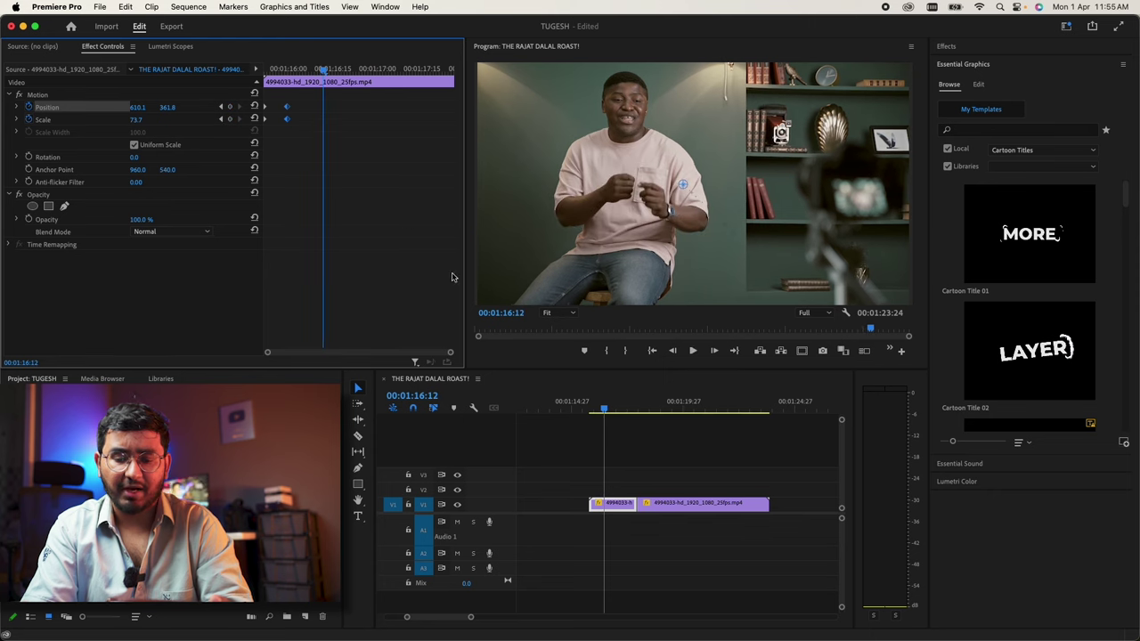
click(944, 47)
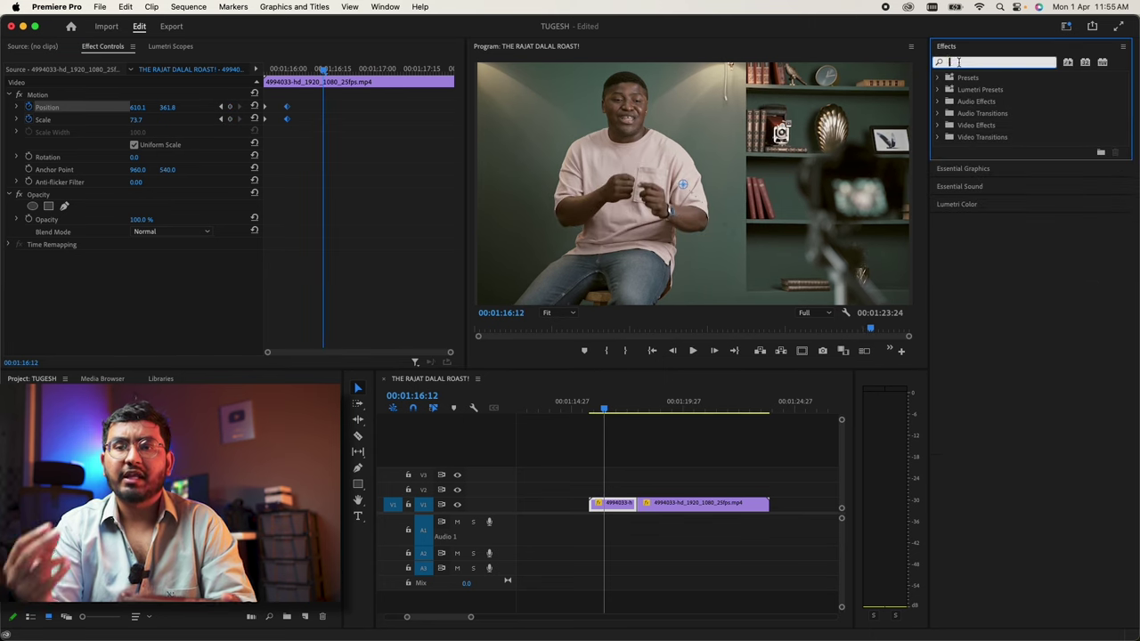
Step: Search 'dip' and add a Dip to White transition at the stock clip's start
text(d)
text(ip)
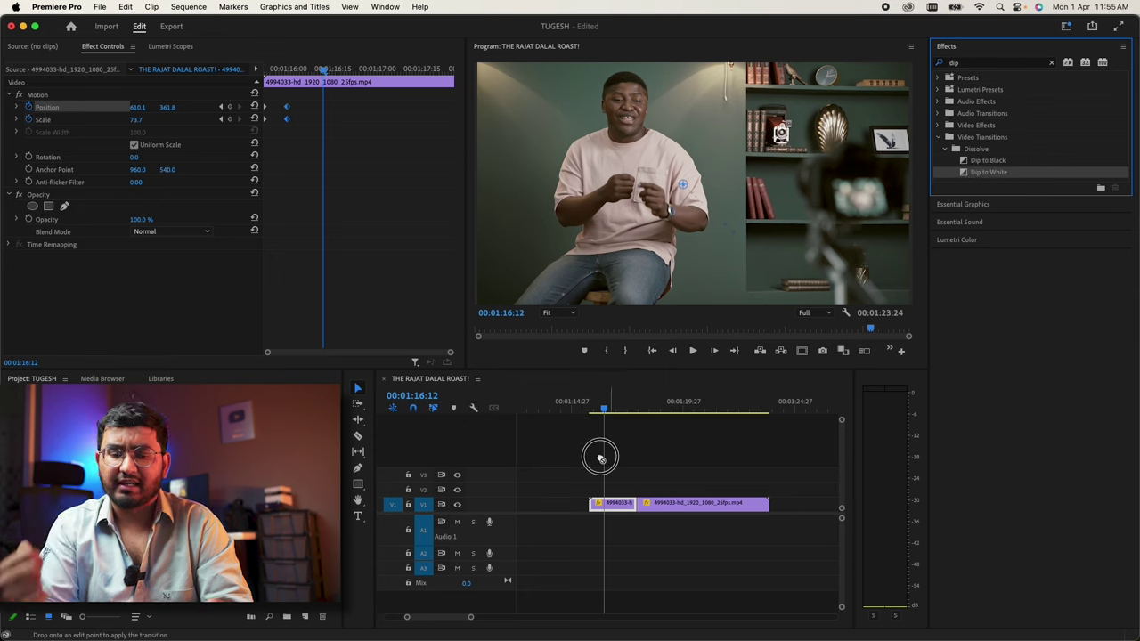
drag(592, 504, 594, 504)
key(space)
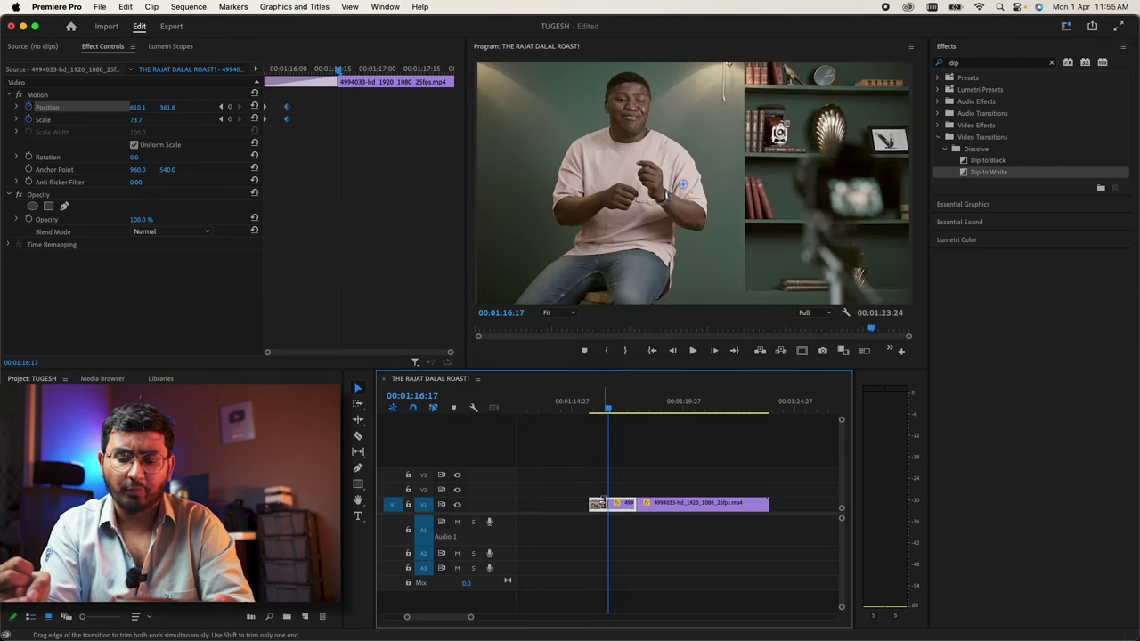
click(600, 506)
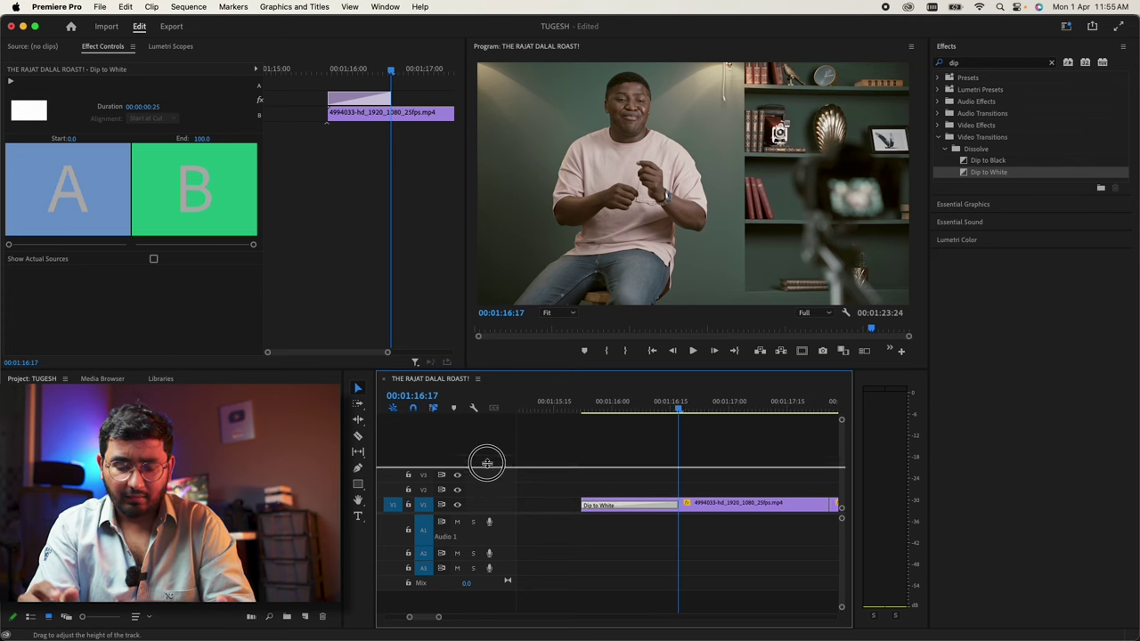
Step: Shorten the Dip to White transition to about 11 frames and preview it frame by frame
drag(487, 452, 490, 452)
click(596, 408)
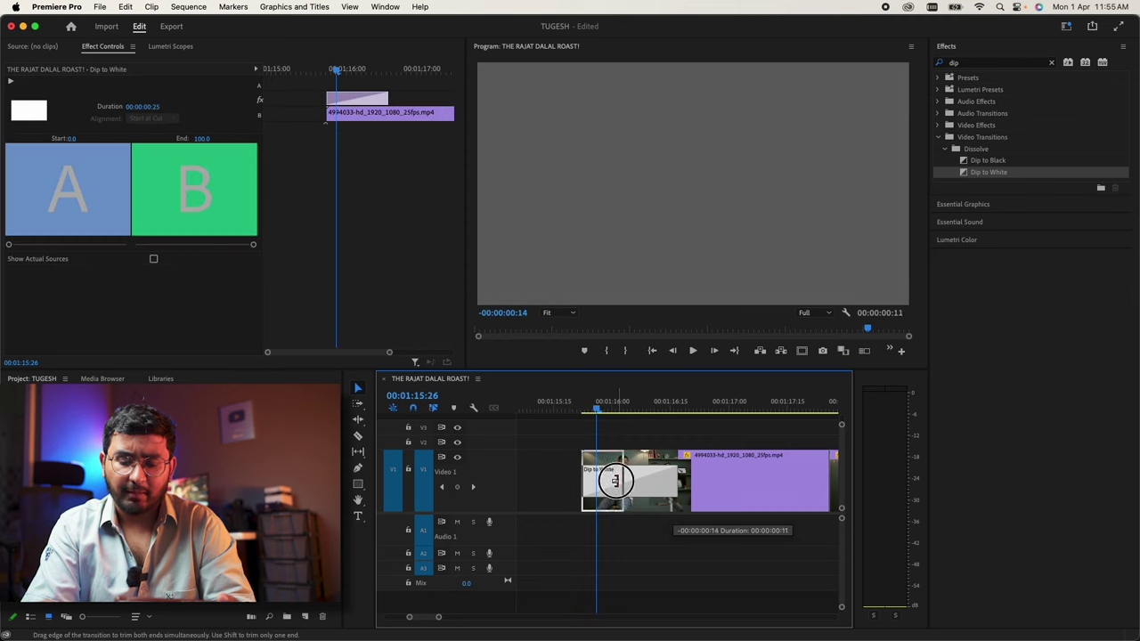
drag(597, 482, 592, 482)
click(583, 407)
drag(584, 406, 600, 407)
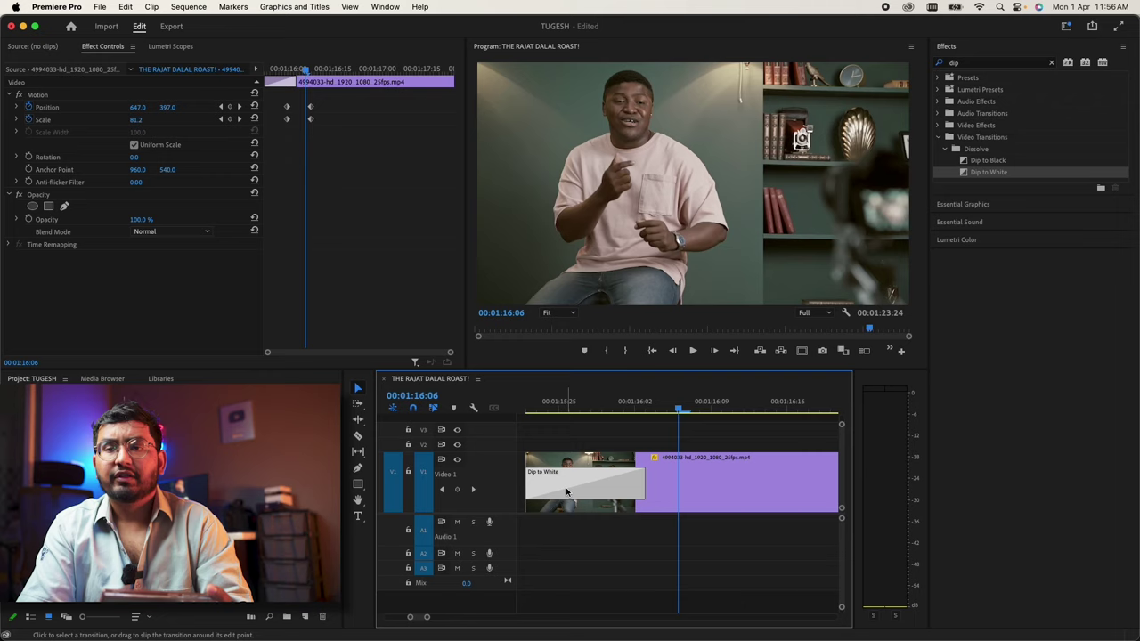
Step: Delete the Dip to White transition and raise Lumetri Exposure to 5.0 at the clip's start
click(565, 487)
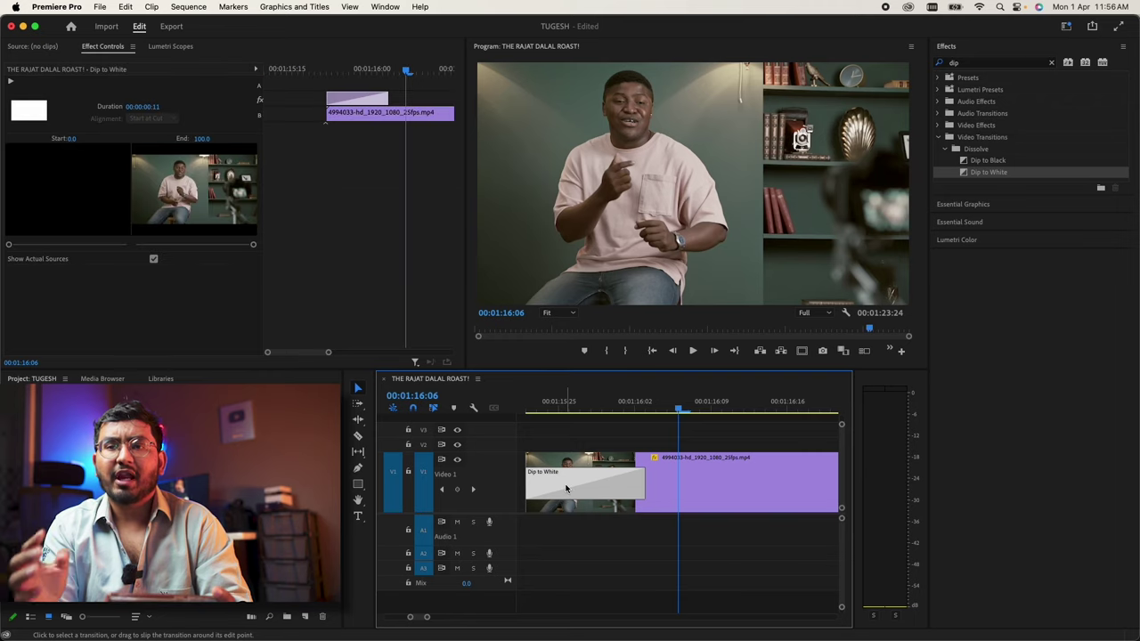
key(Delete)
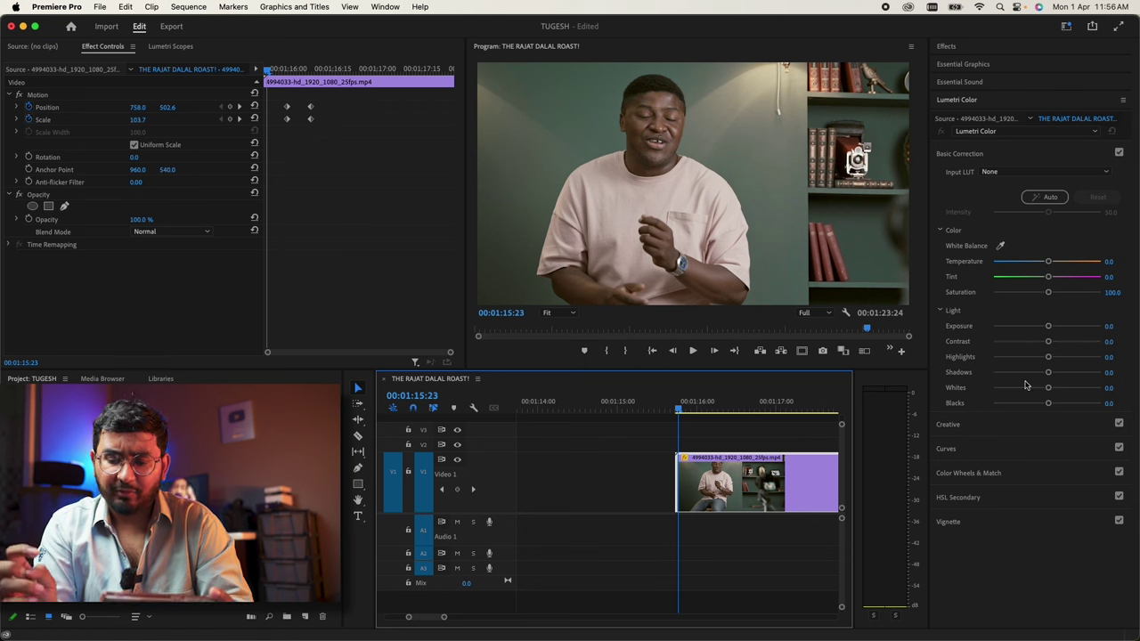
drag(1051, 326, 1095, 329)
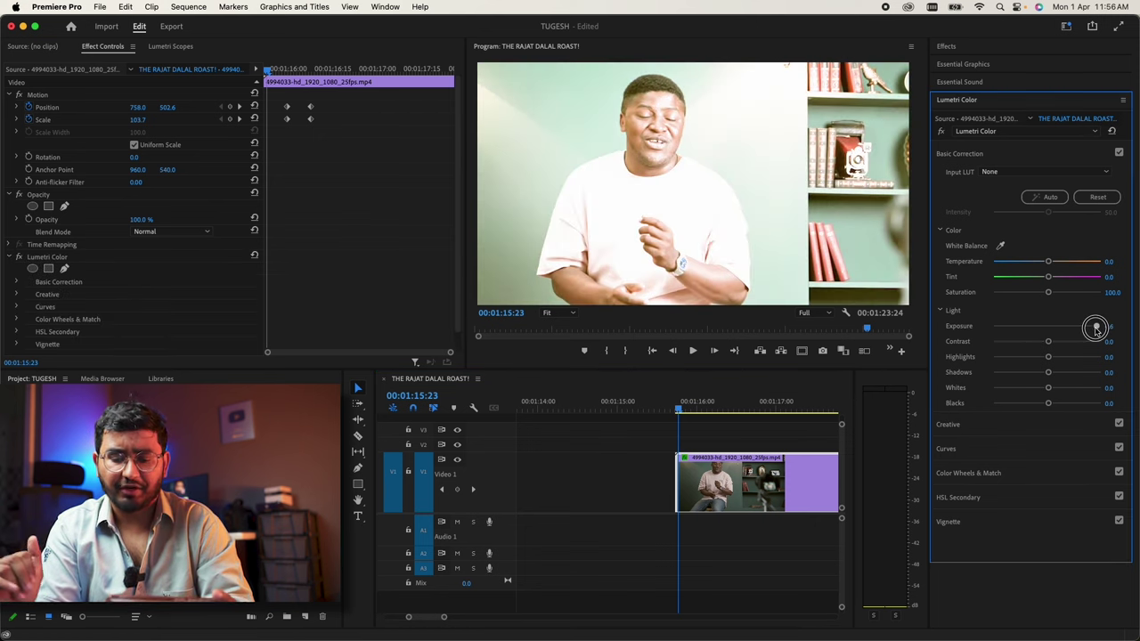
scroll(732, 431, right, 2)
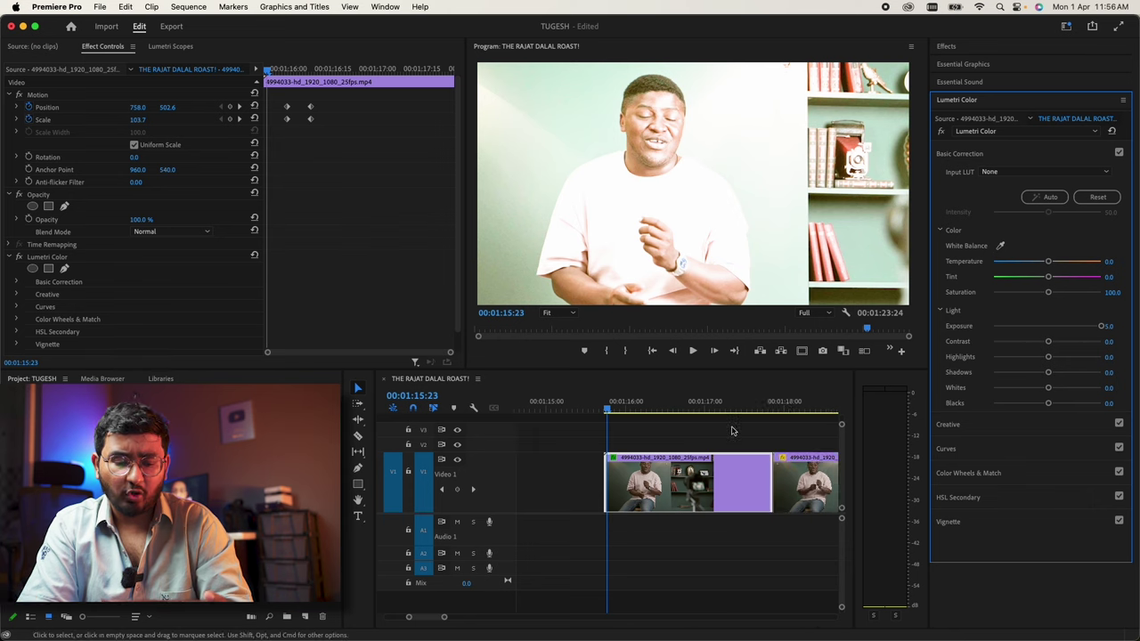
click(23, 282)
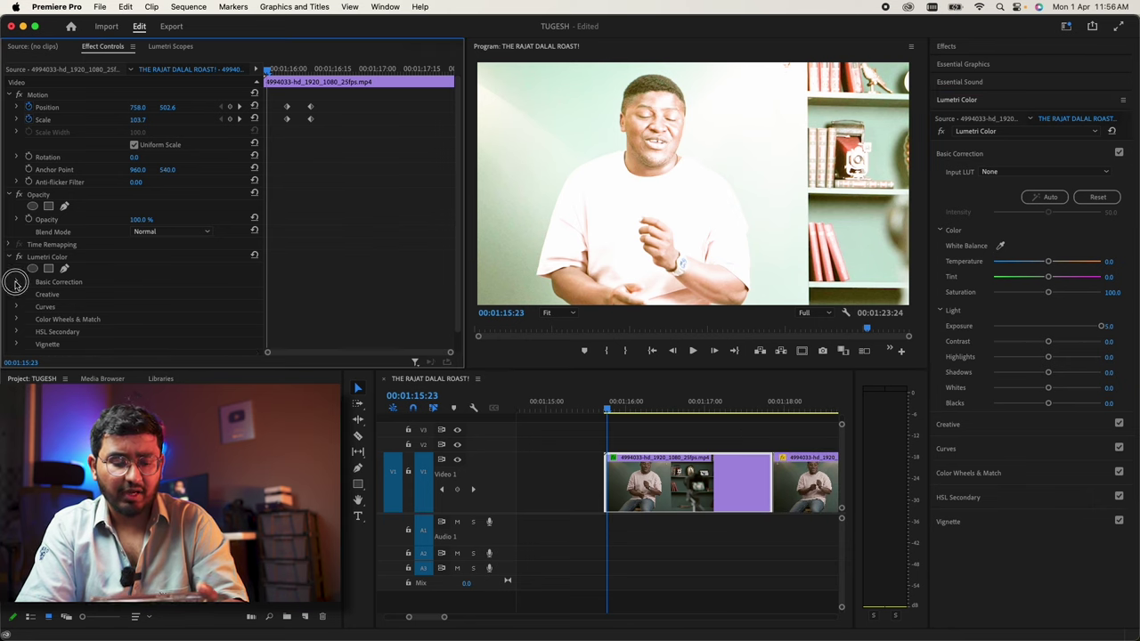
Step: A few frames later, set Exposure back to 0.0 and play the flash
scroll(279, 258, down, 5)
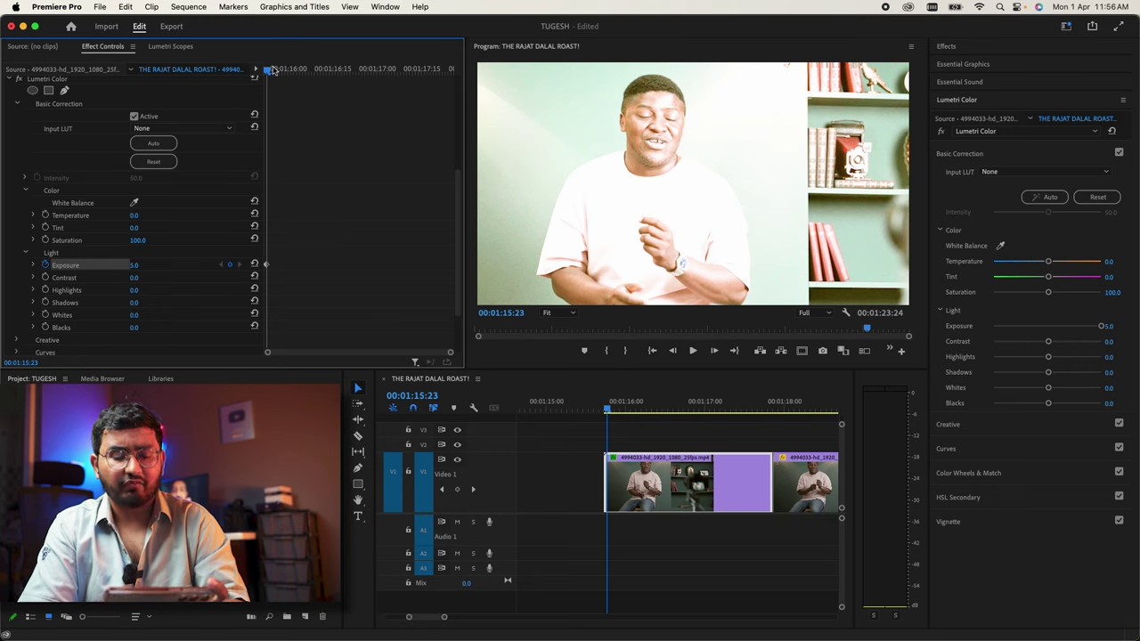
drag(272, 69, 278, 71)
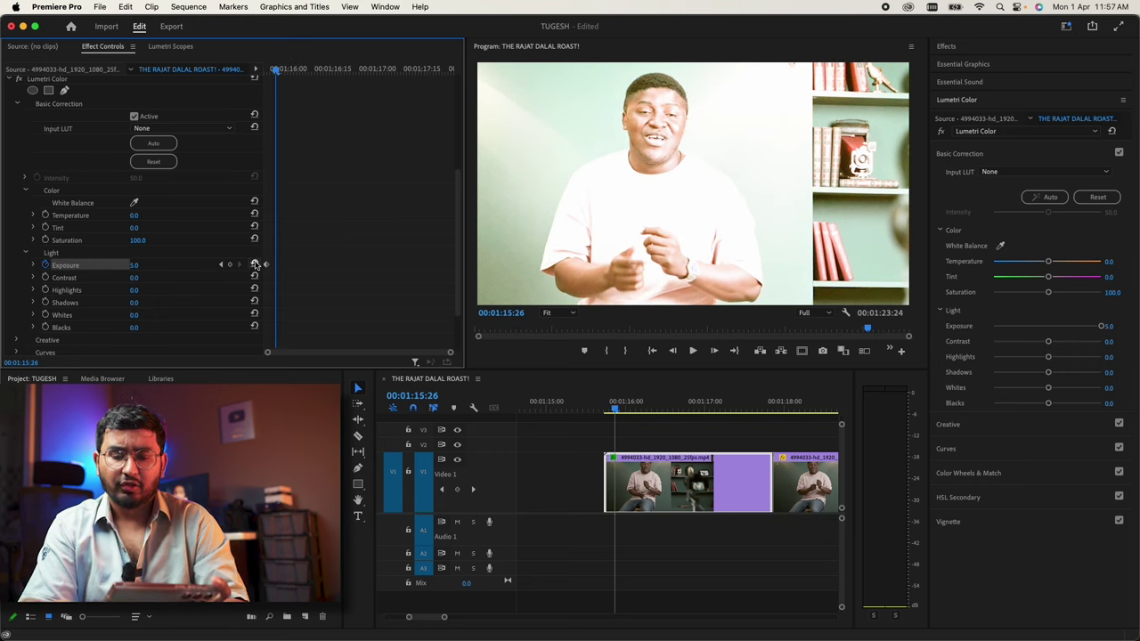
click(255, 265)
click(249, 70)
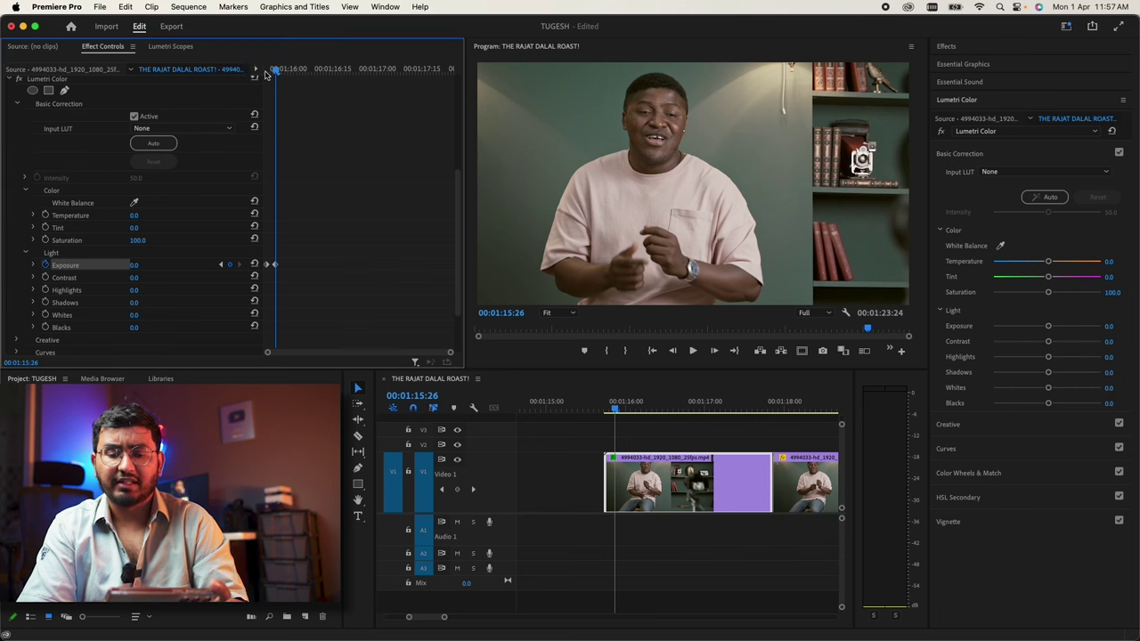
key(space)
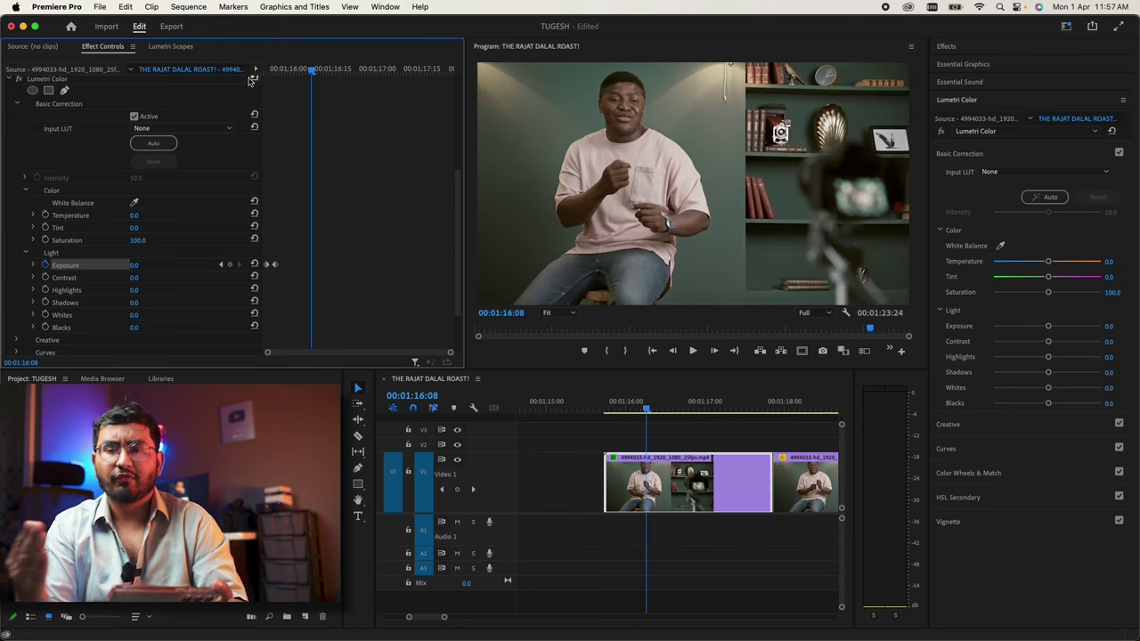
Step: Select the Position and Scale keyframes and replay the zoom animation
scroll(287, 178, up, 5)
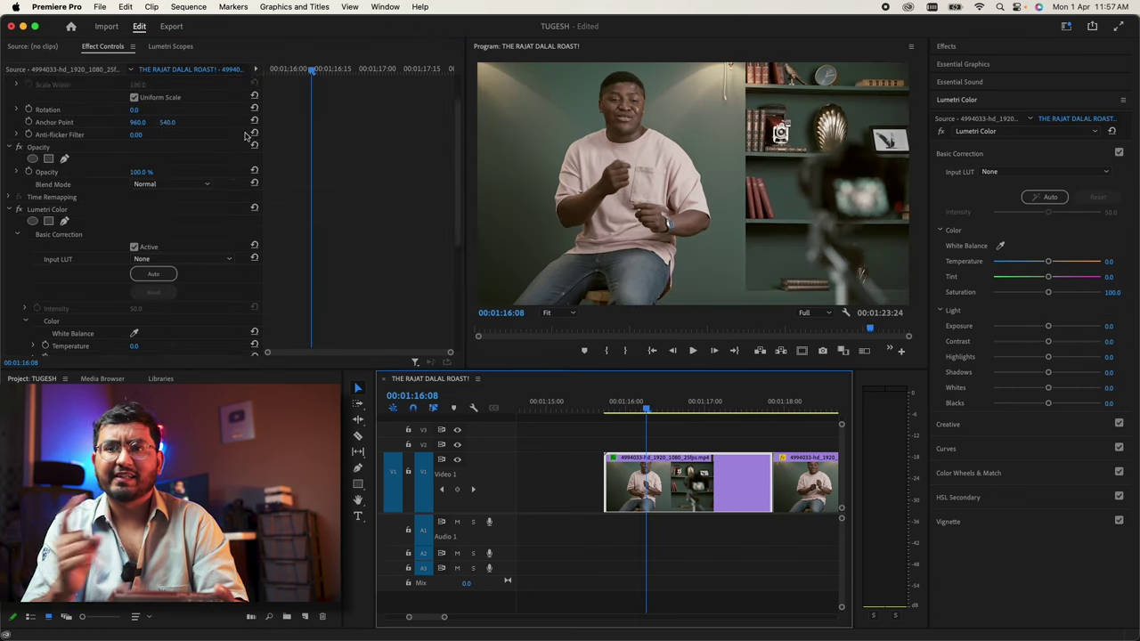
scroll(286, 134, up, 5)
mouse_move(278, 94)
mouse_down()
mouse_move(328, 141)
mouse_move(287, 123)
mouse_up()
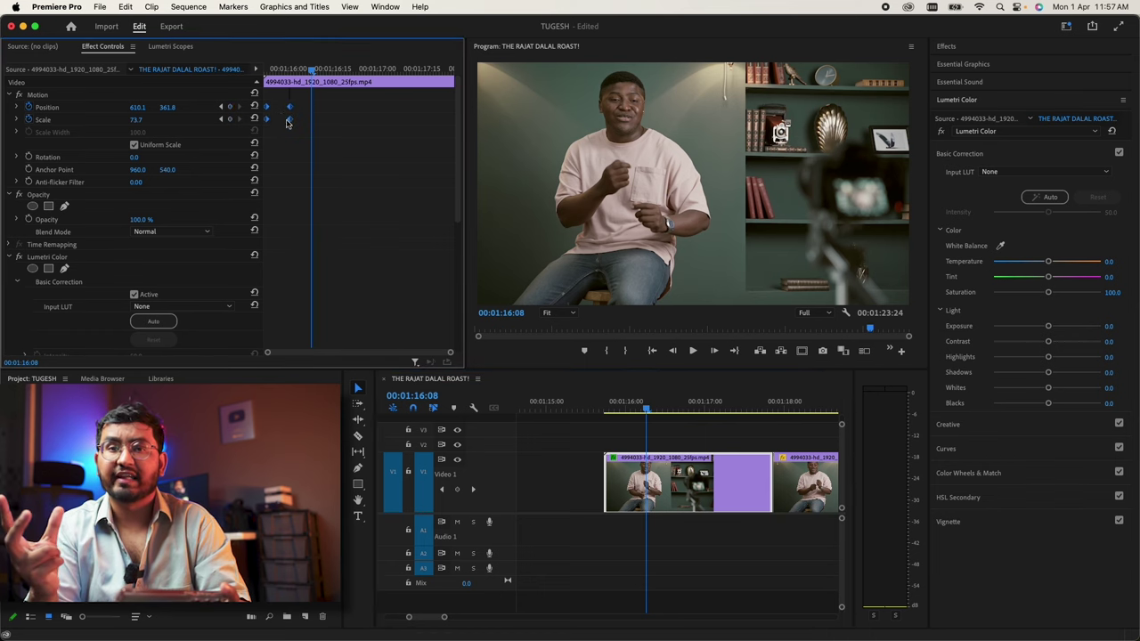
click(266, 69)
key(space)
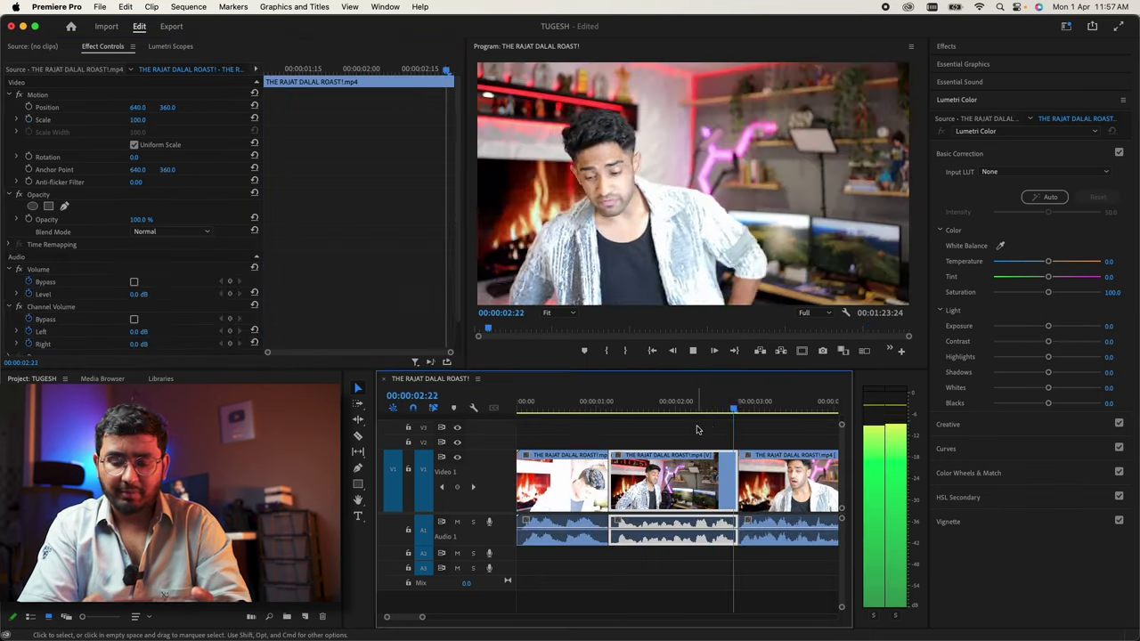
key(space)
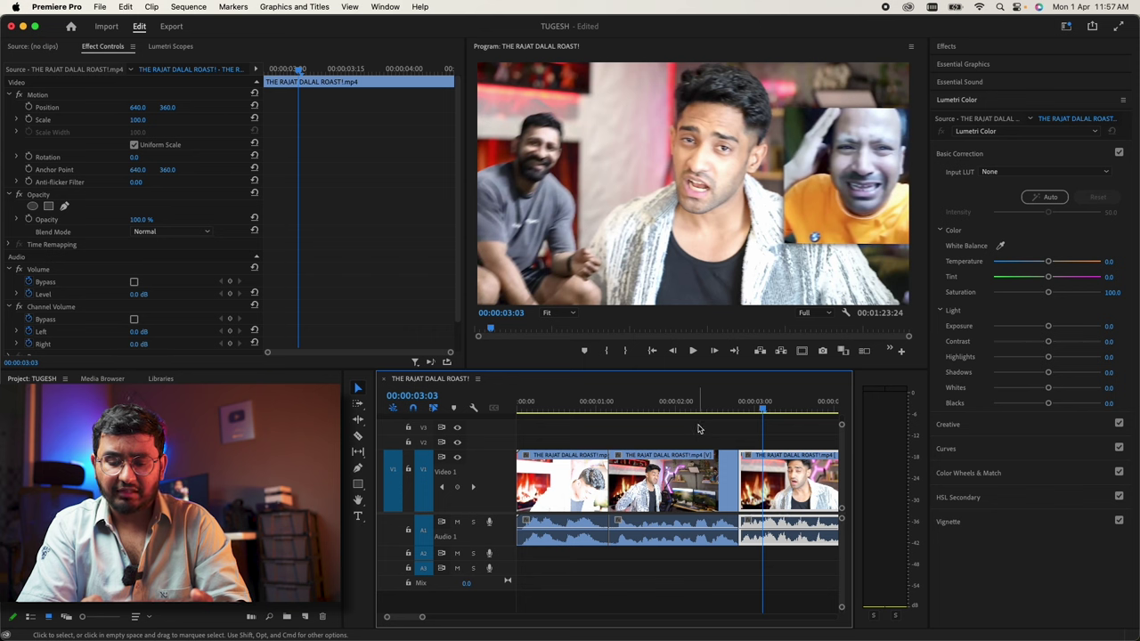
scroll(698, 429, down, 3)
mouse_move(640, 402)
mouse_down()
mouse_move(595, 407)
mouse_move(624, 413)
mouse_up()
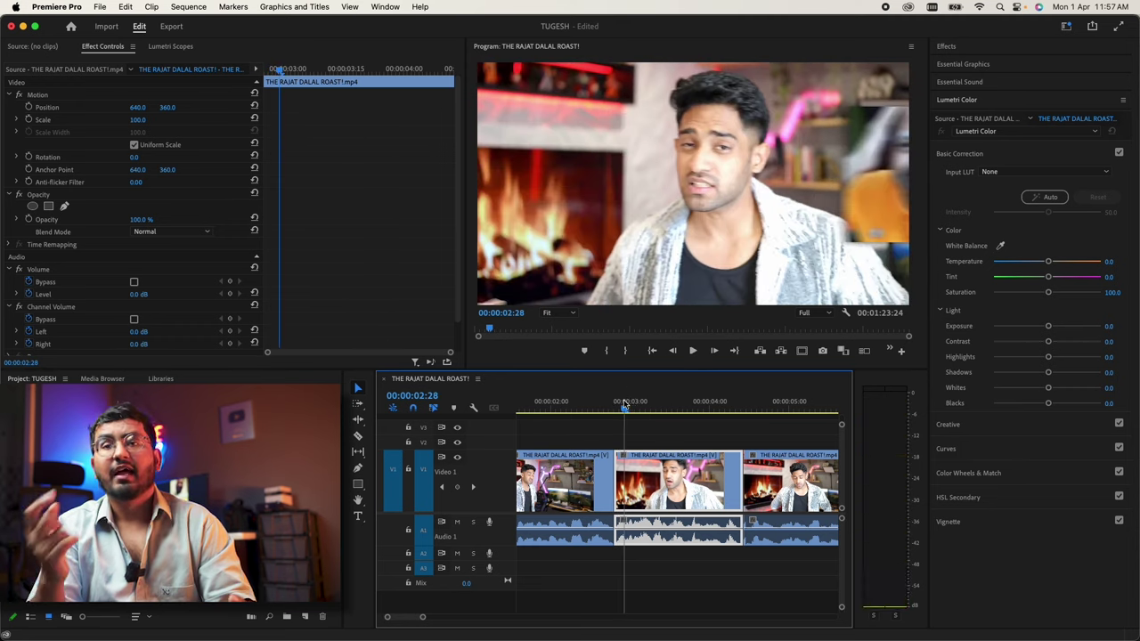
mouse_move(624, 405)
mouse_down()
mouse_move(662, 406)
mouse_move(636, 407)
mouse_up()
key(space)
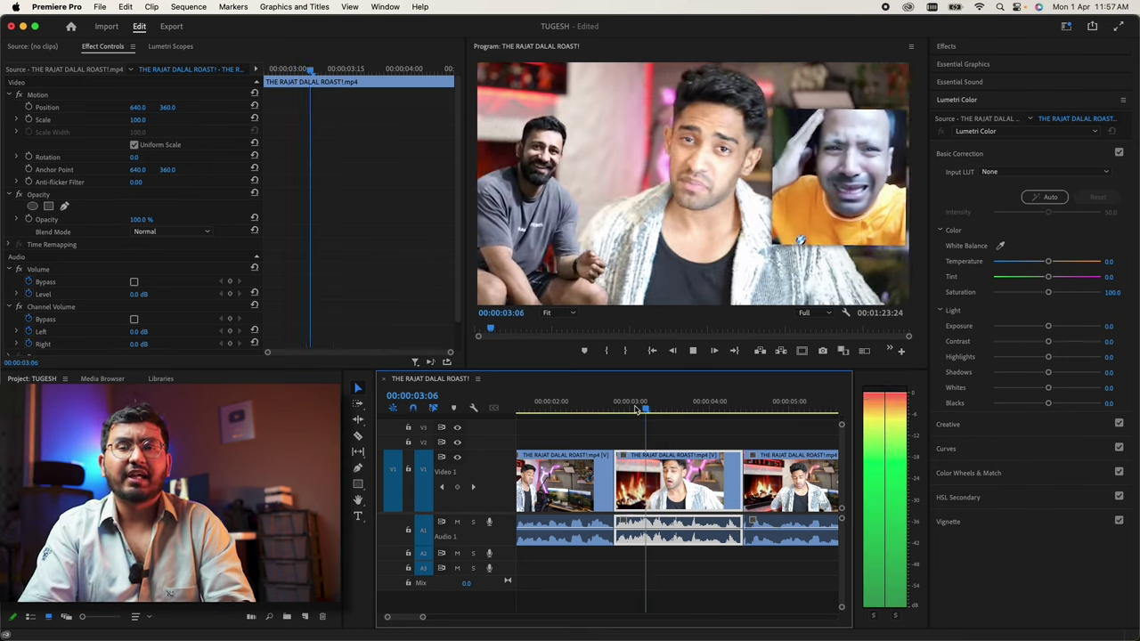
key(space)
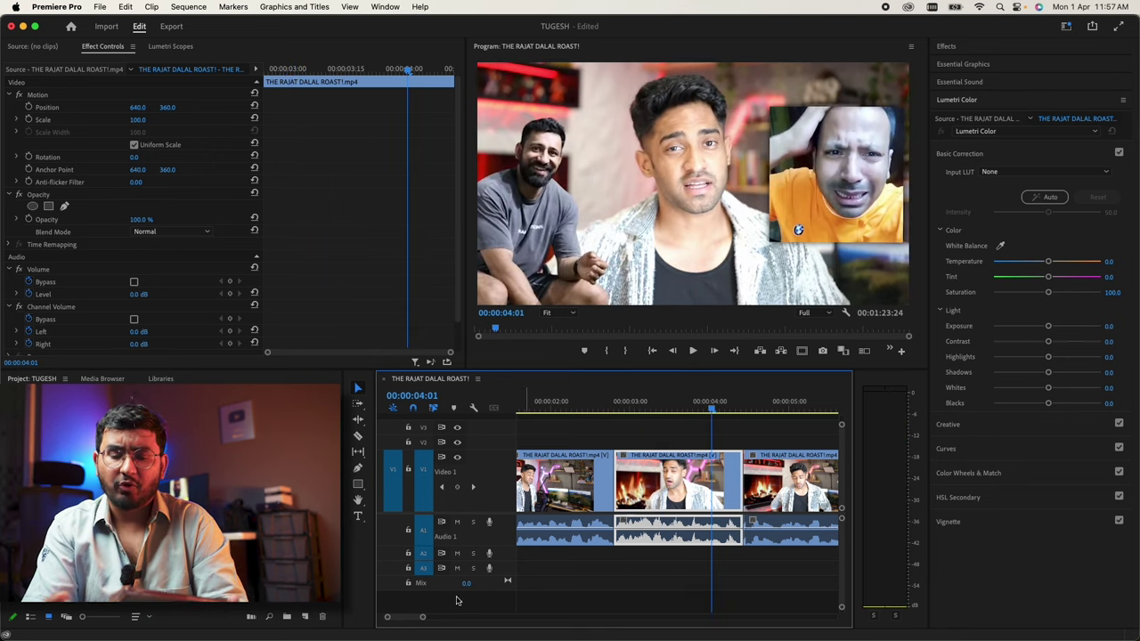
drag(423, 619, 537, 617)
Step: Razor the V2 meme image at 01:18:15 and delete the leftover piece
click(631, 488)
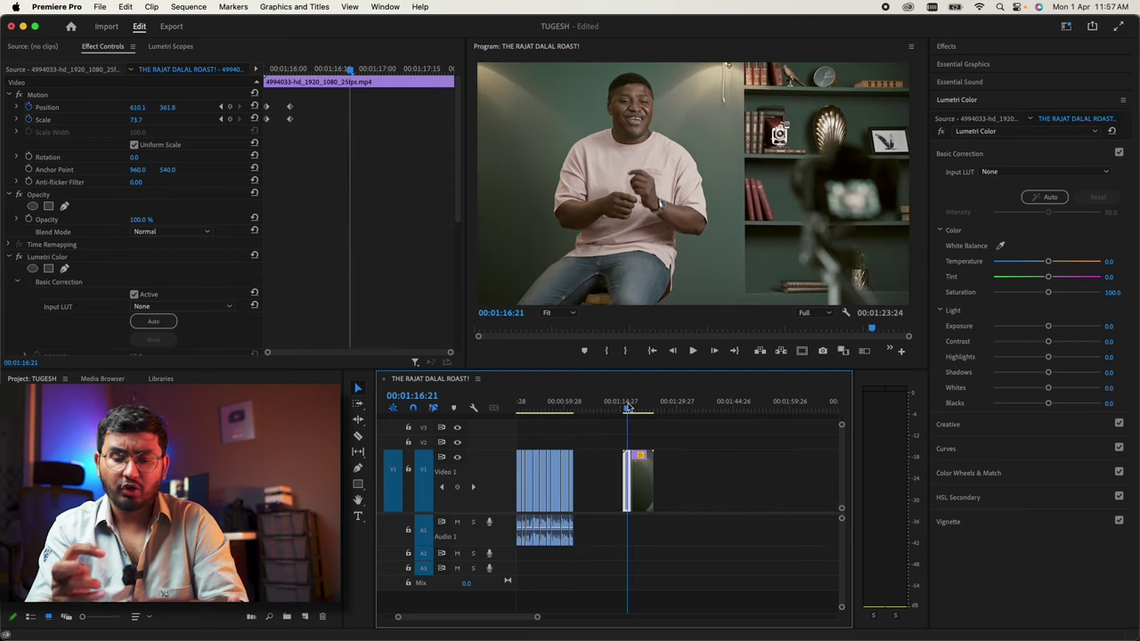
key(=)
key(=)
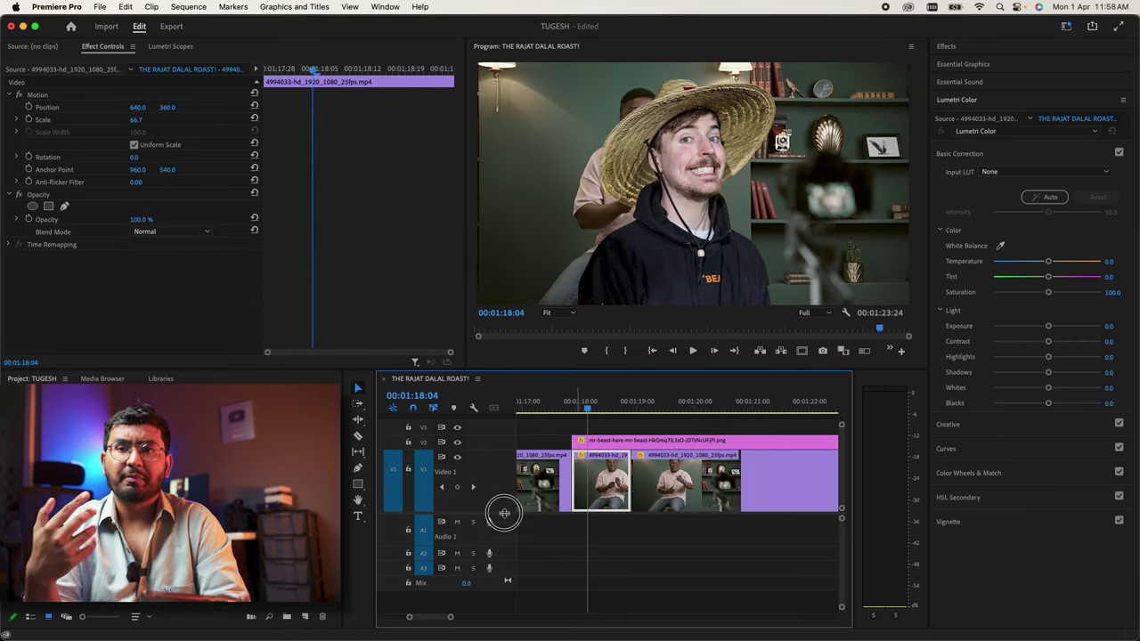
drag(504, 513, 509, 571)
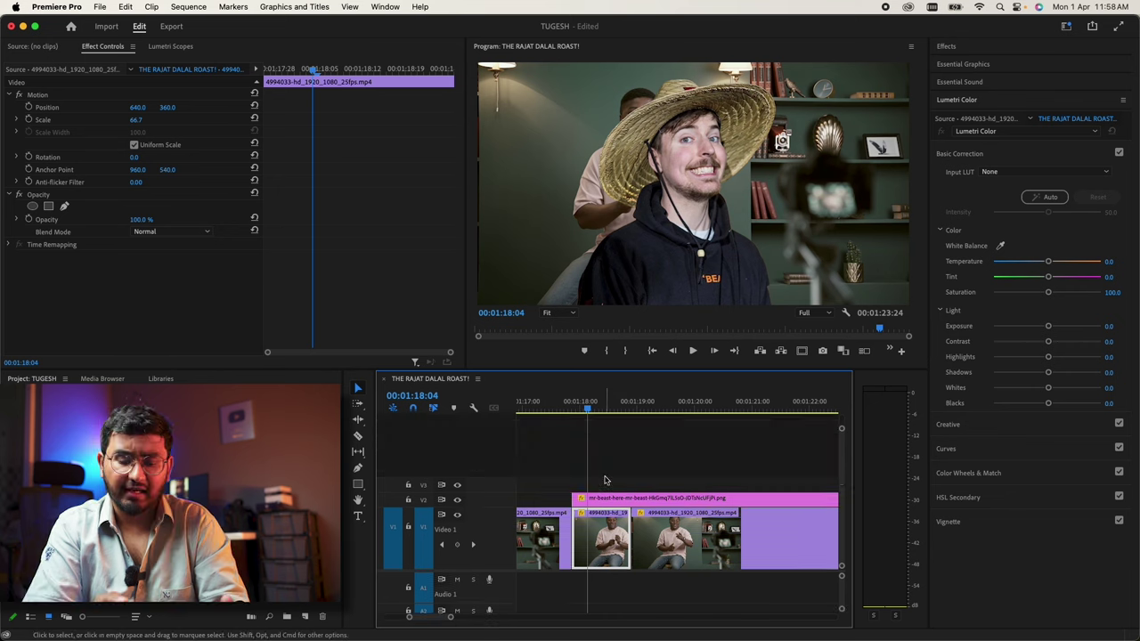
click(591, 503)
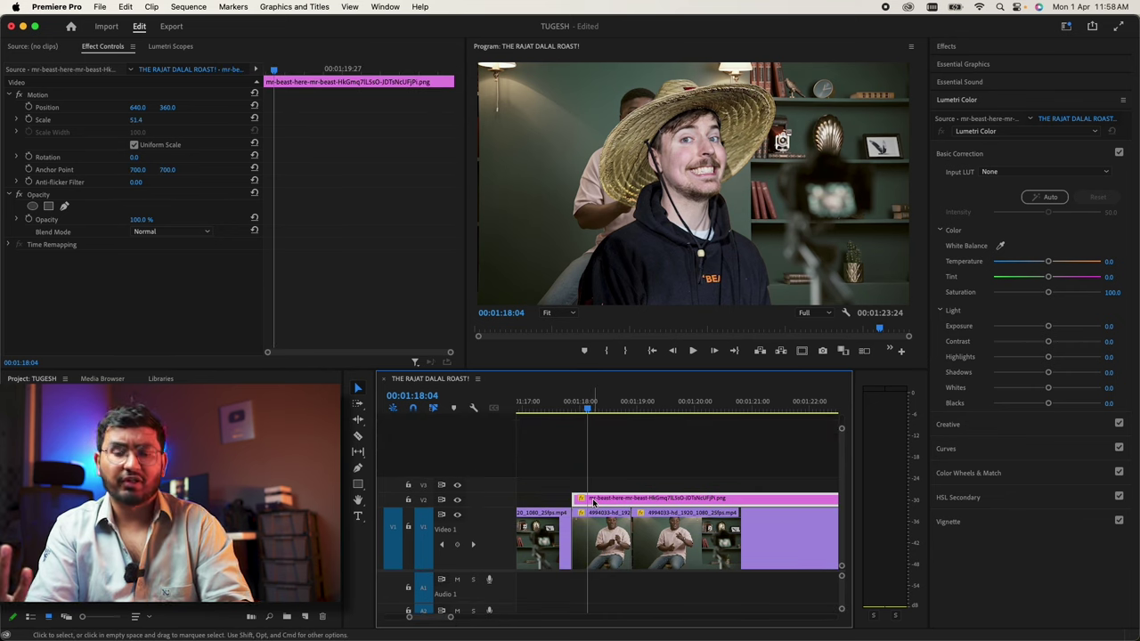
key(c)
click(633, 498)
key(v)
click(643, 498)
key(Delete)
click(605, 498)
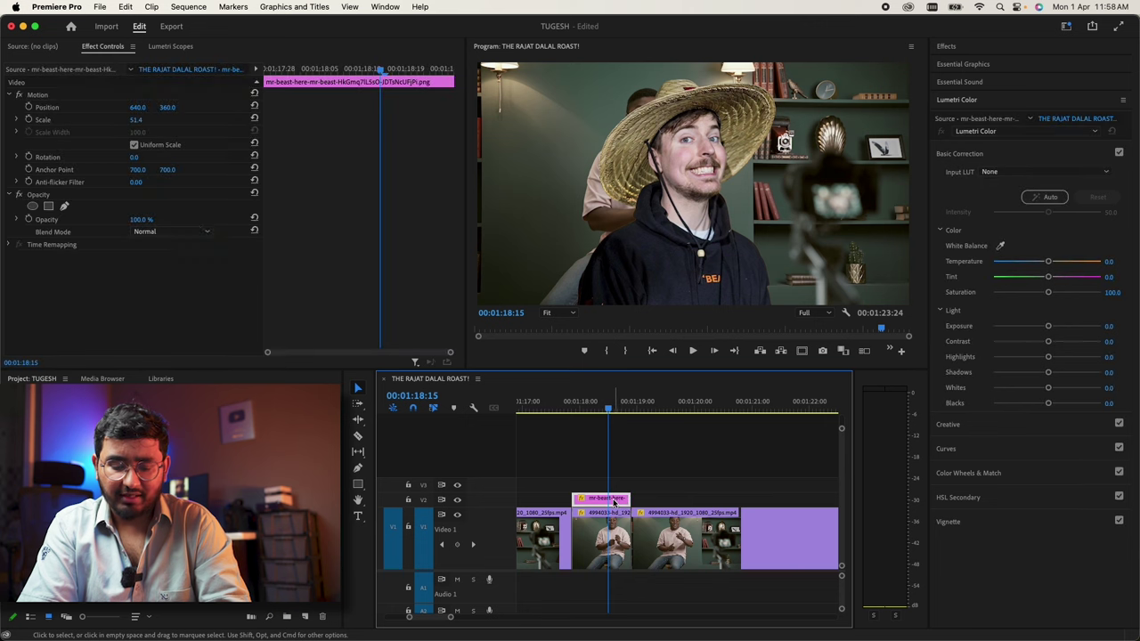
Step: Shrink the meme image to 39.1 scale in the lower left and keyframe that position
click(117, 117)
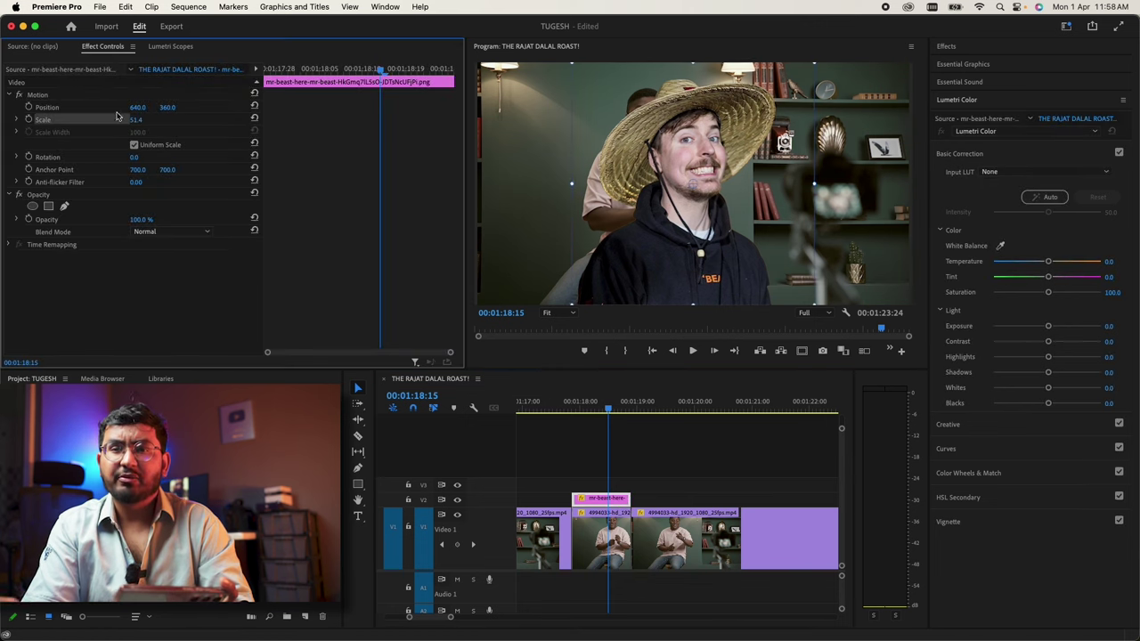
drag(592, 221, 513, 257)
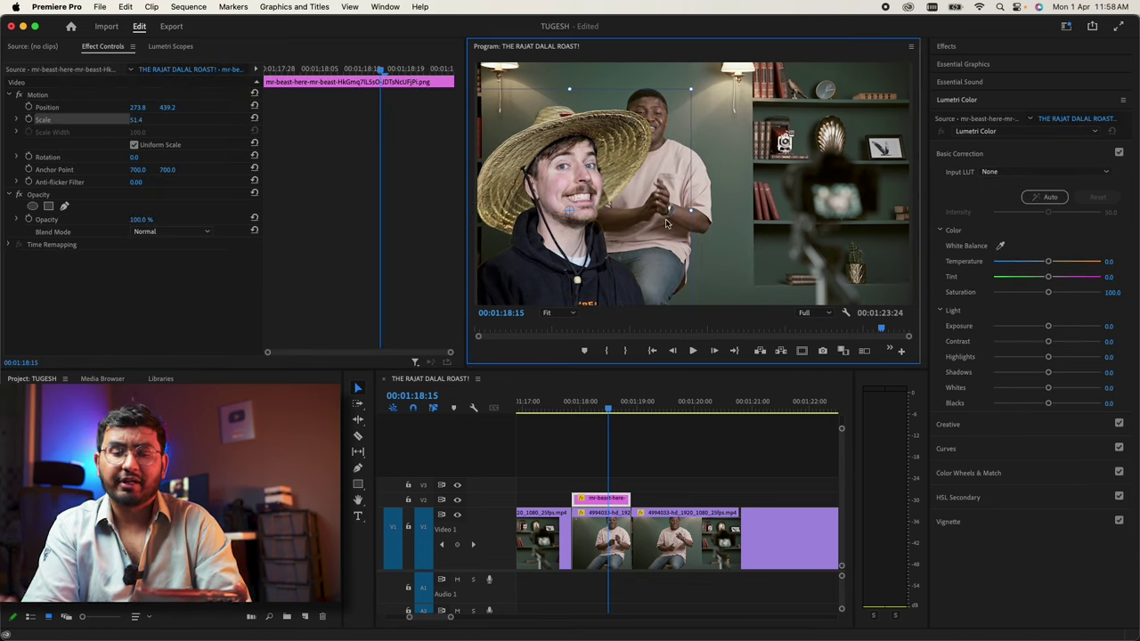
drag(693, 212, 661, 213)
drag(574, 259, 564, 264)
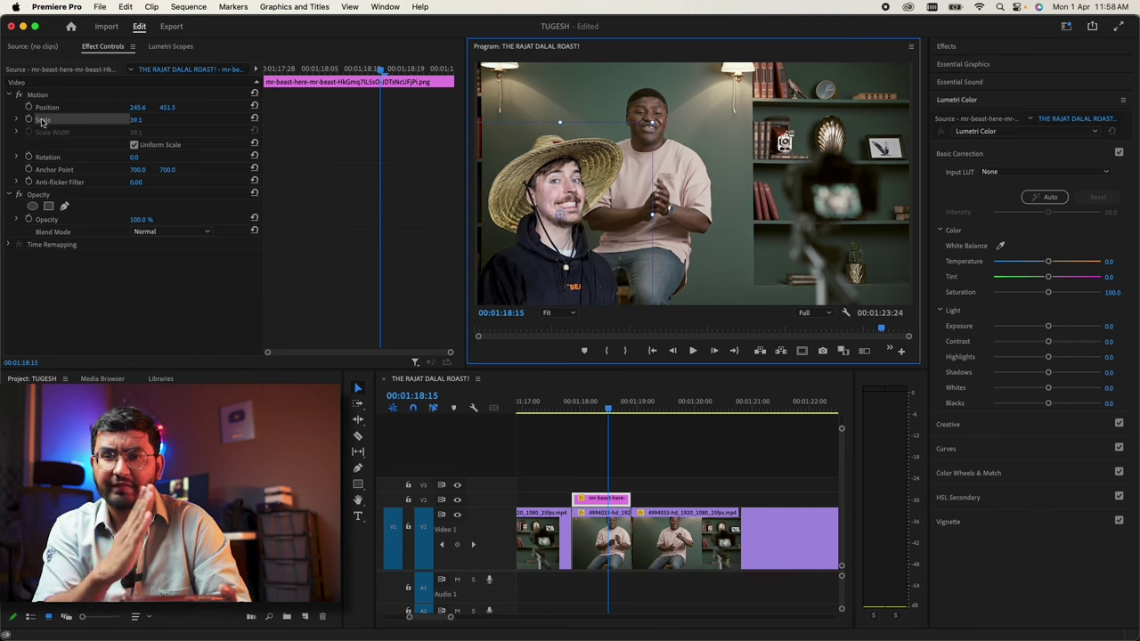
drag(529, 405, 592, 401)
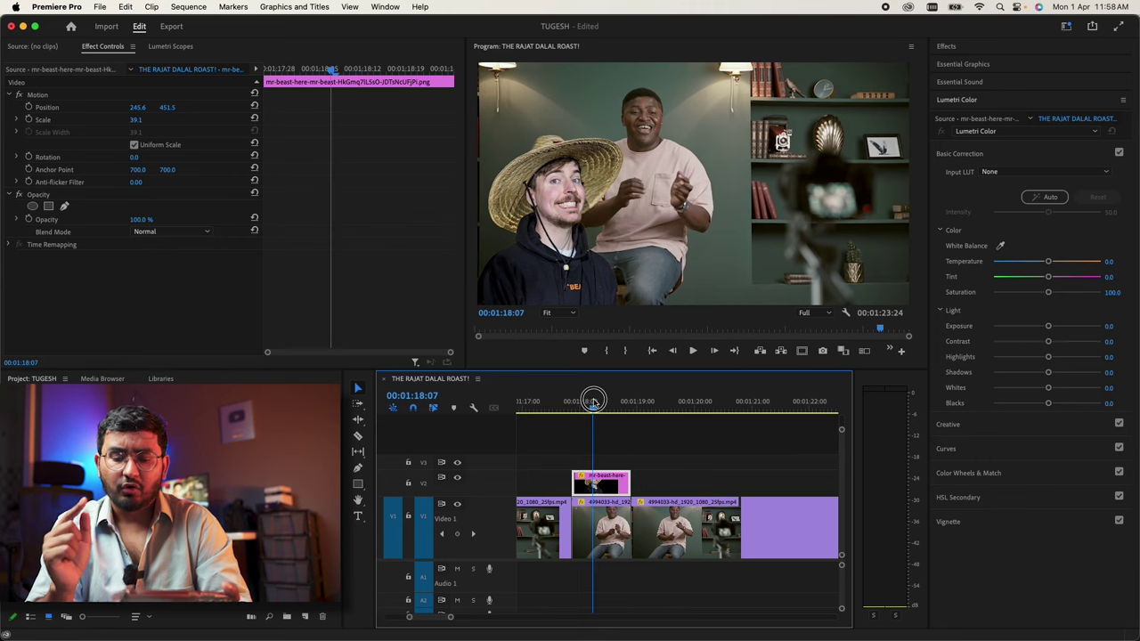
click(29, 119)
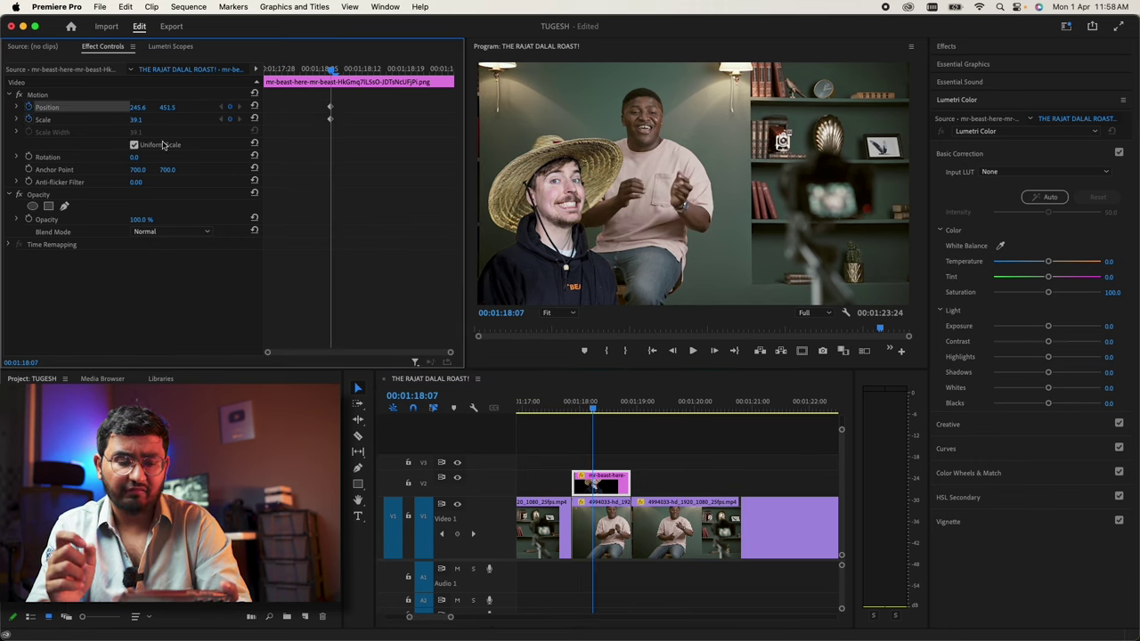
Step: At the image's start, move it off-screen left so it slides in, and preview
drag(313, 69, 263, 68)
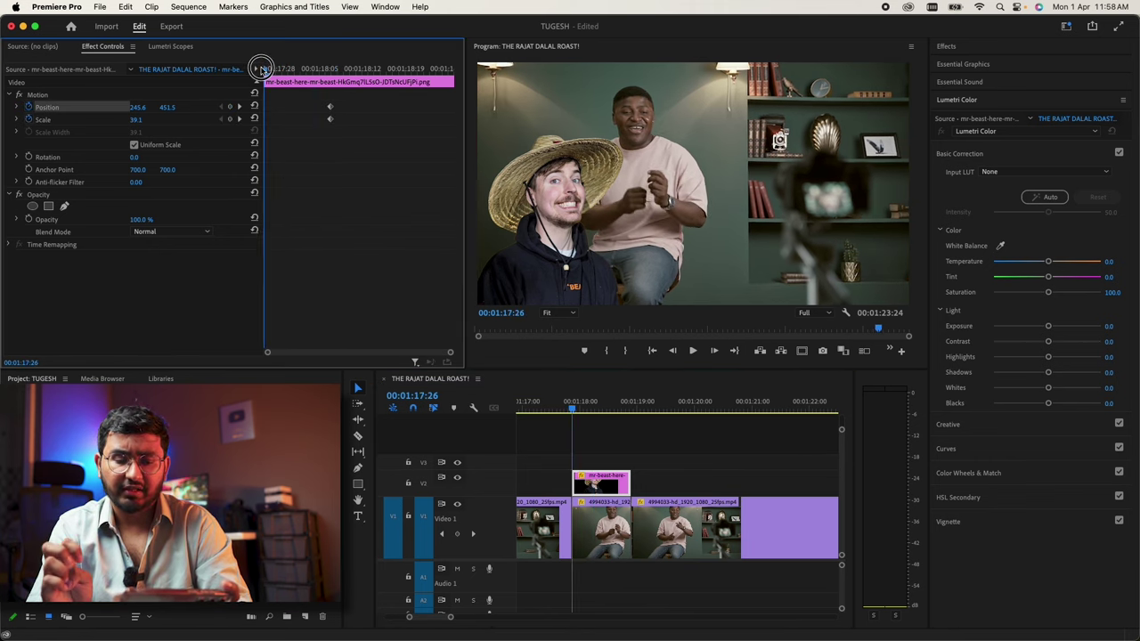
click(87, 119)
drag(616, 267, 365, 319)
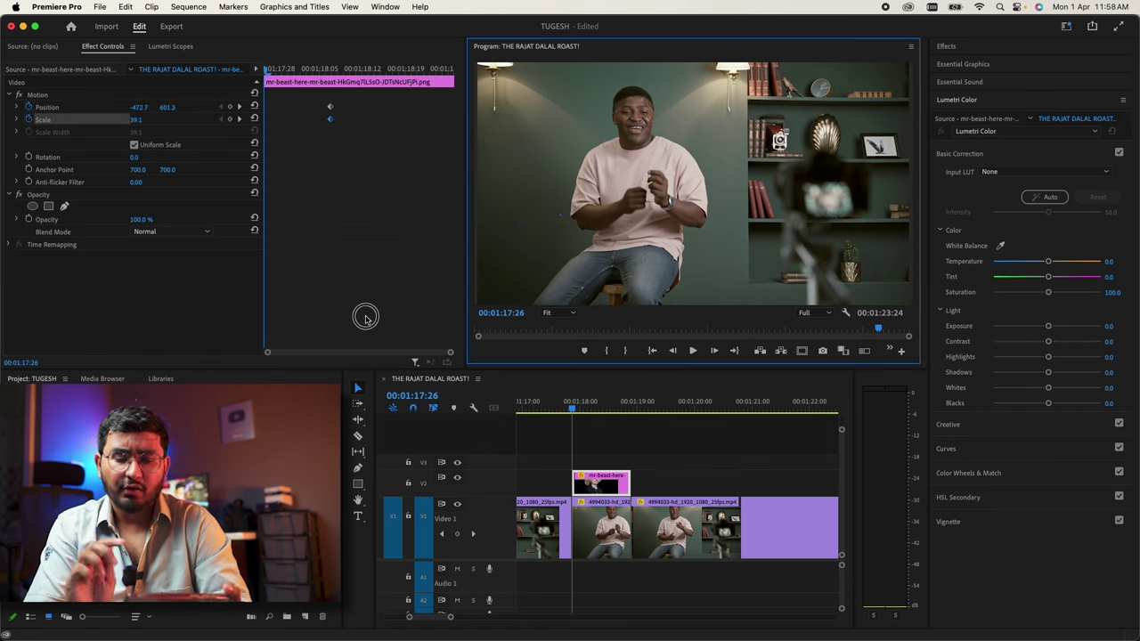
key(space)
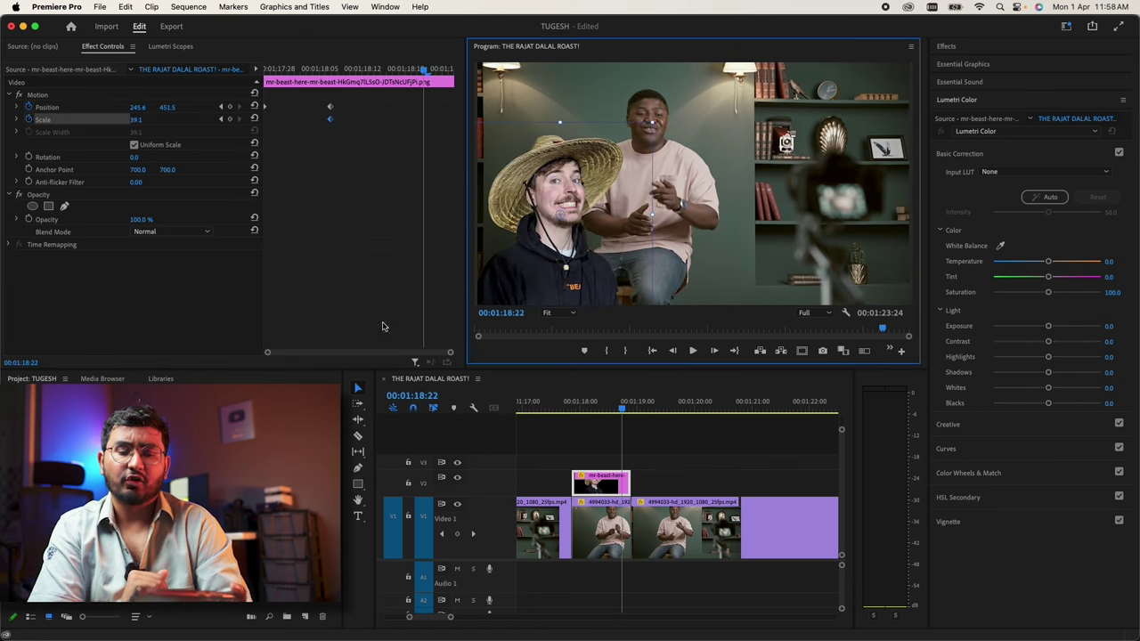
drag(596, 395, 580, 401)
key(space)
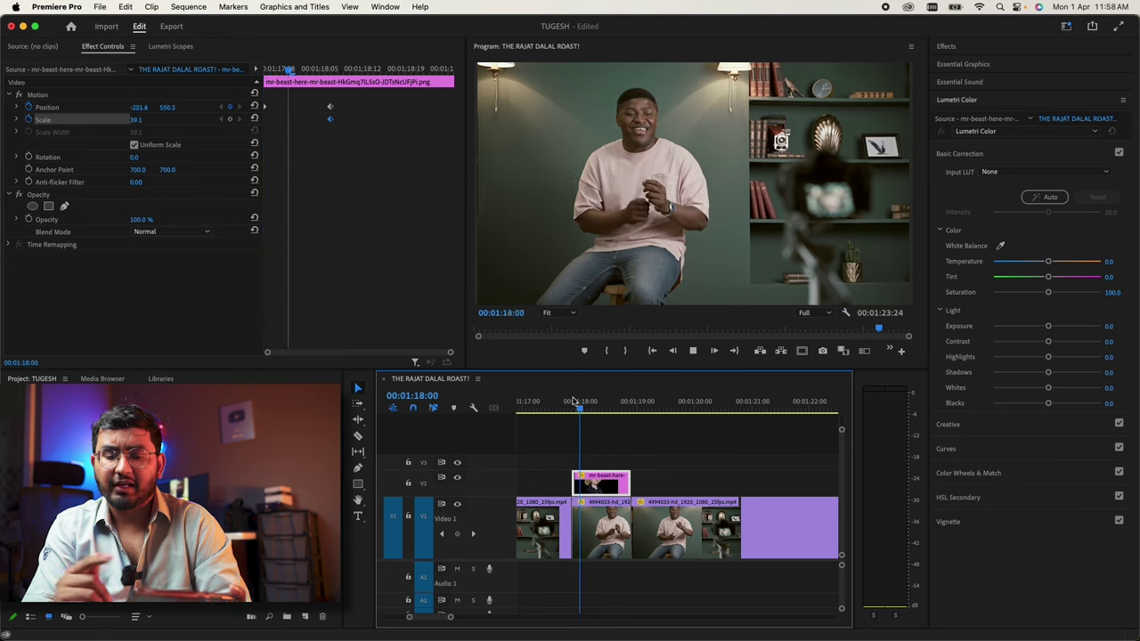
key(space)
click(576, 400)
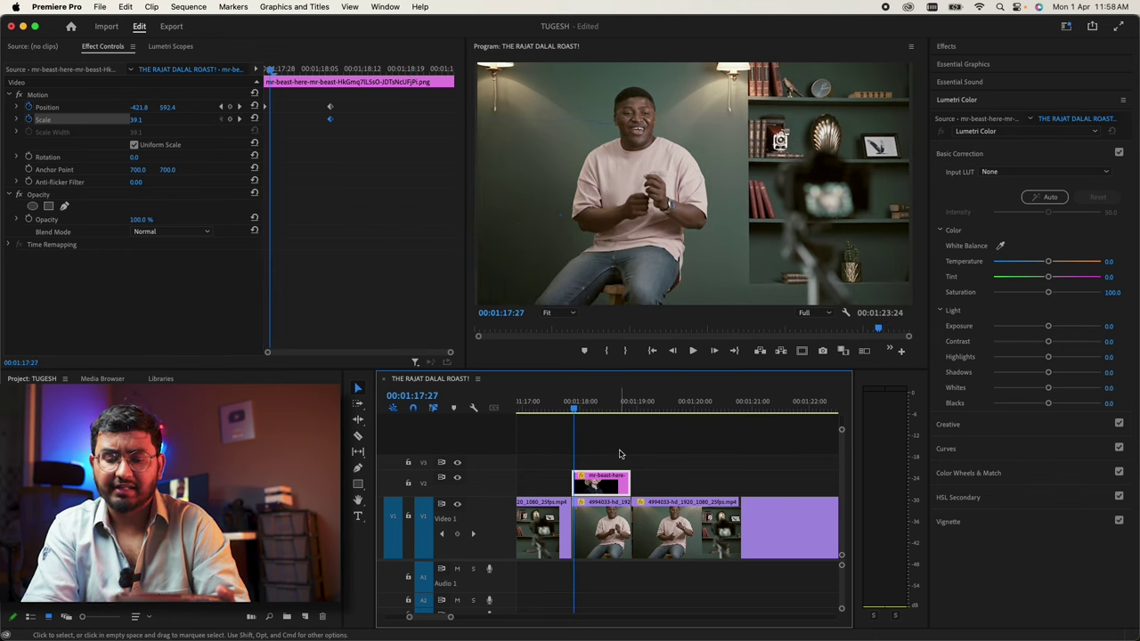
key(super+shift+a)
Step: Place the Quack Duck Meme Template clip on the top track and keyframe its Scale down to 37
drag(169, 454, 598, 462)
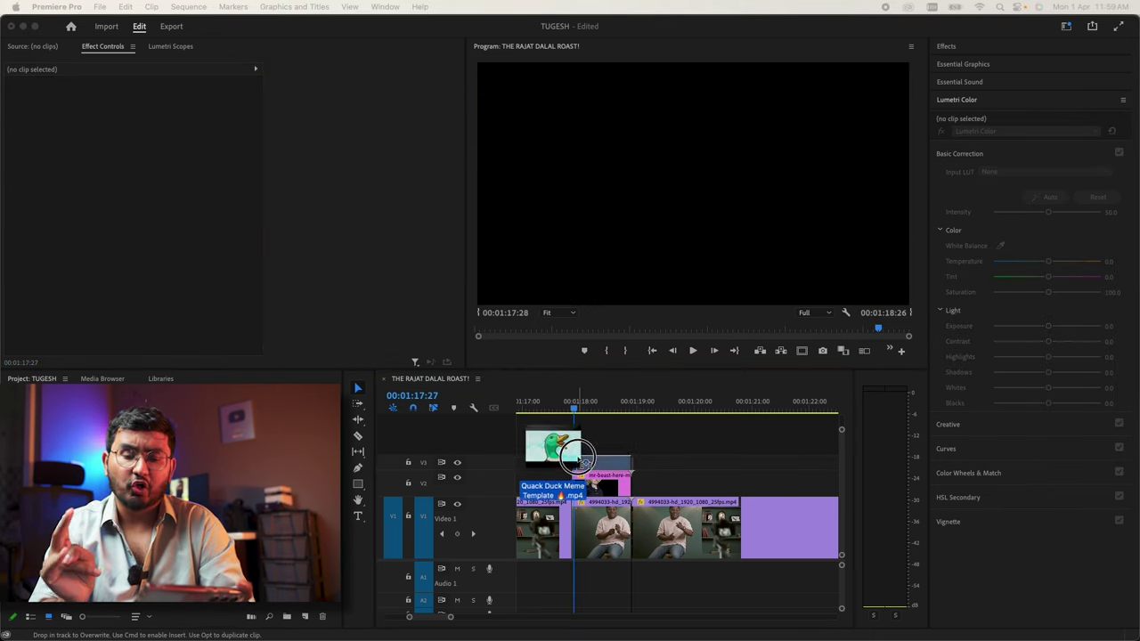
drag(584, 402, 592, 401)
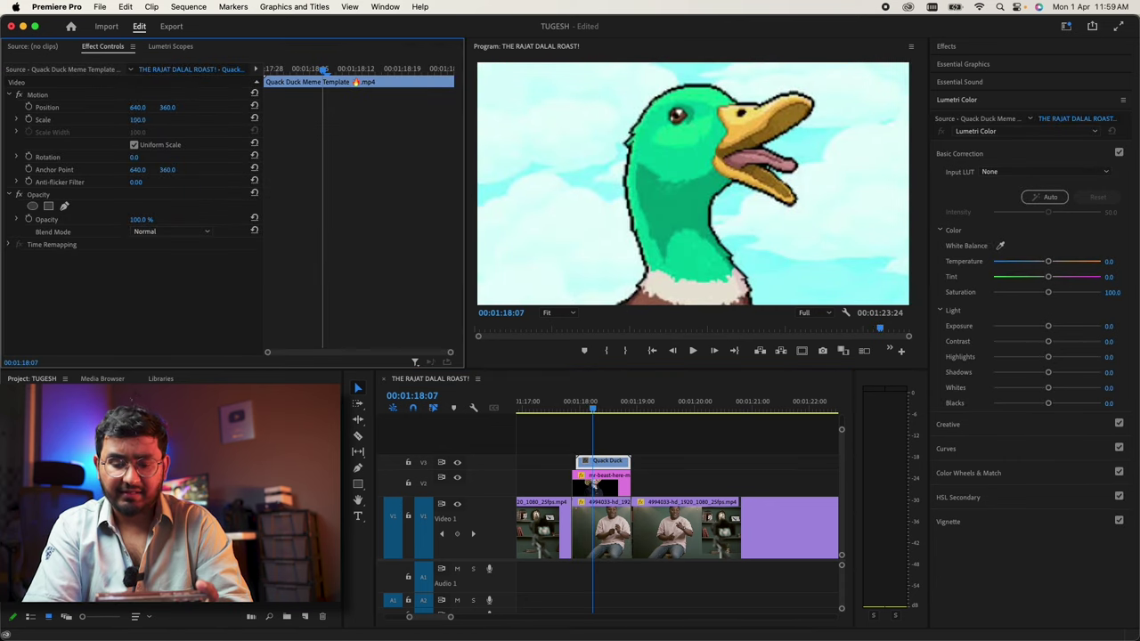
drag(137, 119, 88, 124)
click(84, 123)
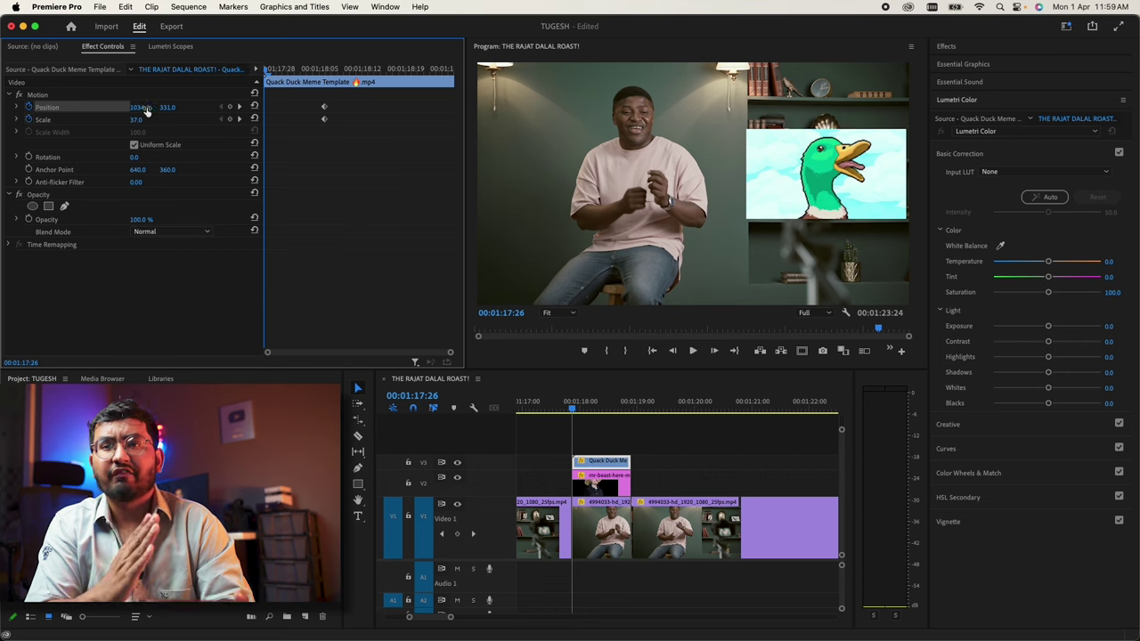
Step: Play back the duck overlay section, save the project, and select the Quack Duck clip
key(space)
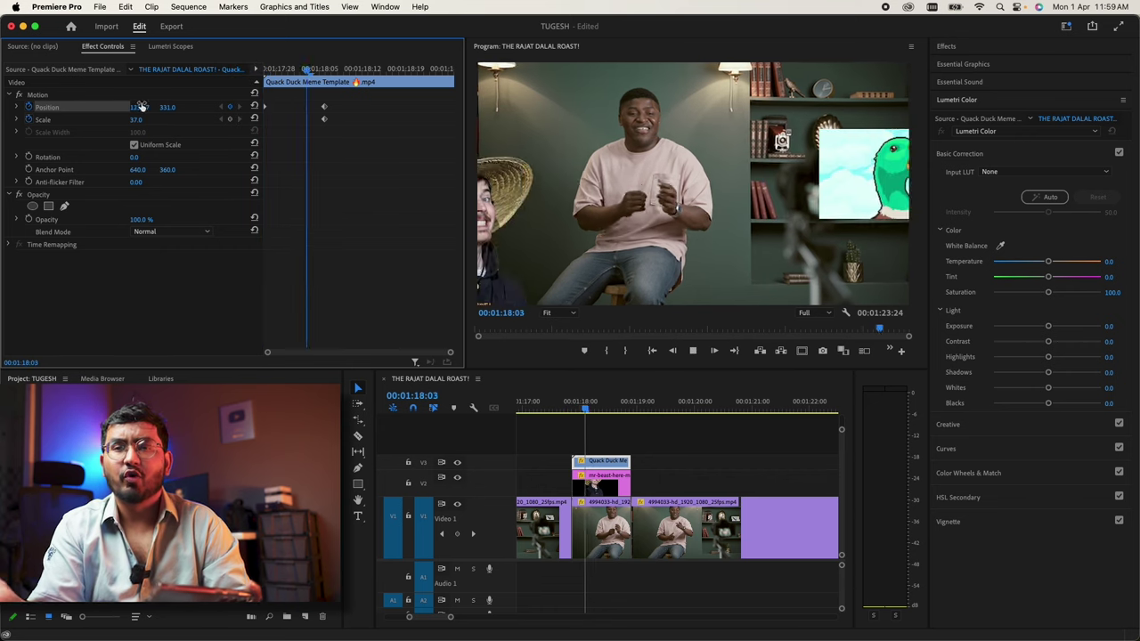
click(601, 530)
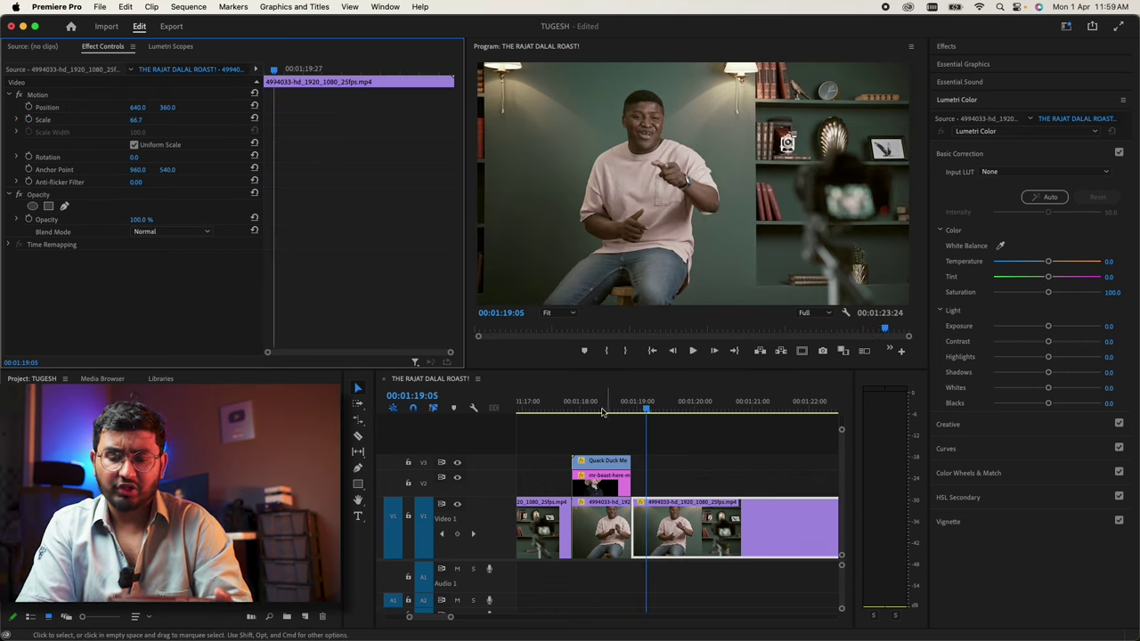
click(599, 403)
drag(599, 405, 601, 405)
key(super+s)
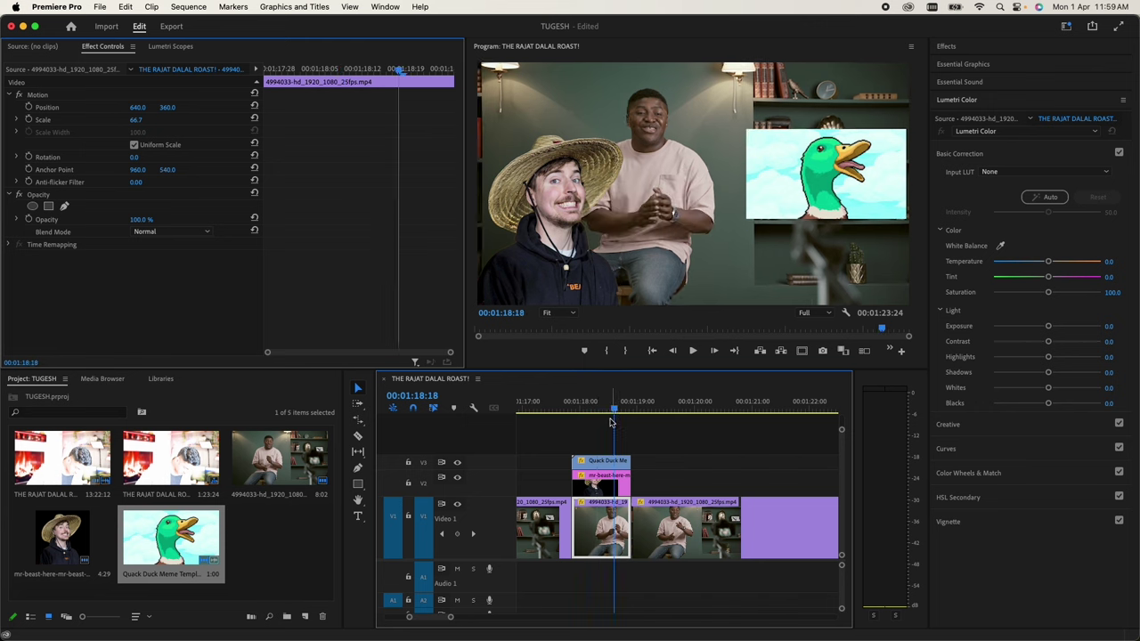
click(608, 462)
Step: Apply Drop Shadow to the Quack Duck clip and set its opacity to 100%
click(947, 46)
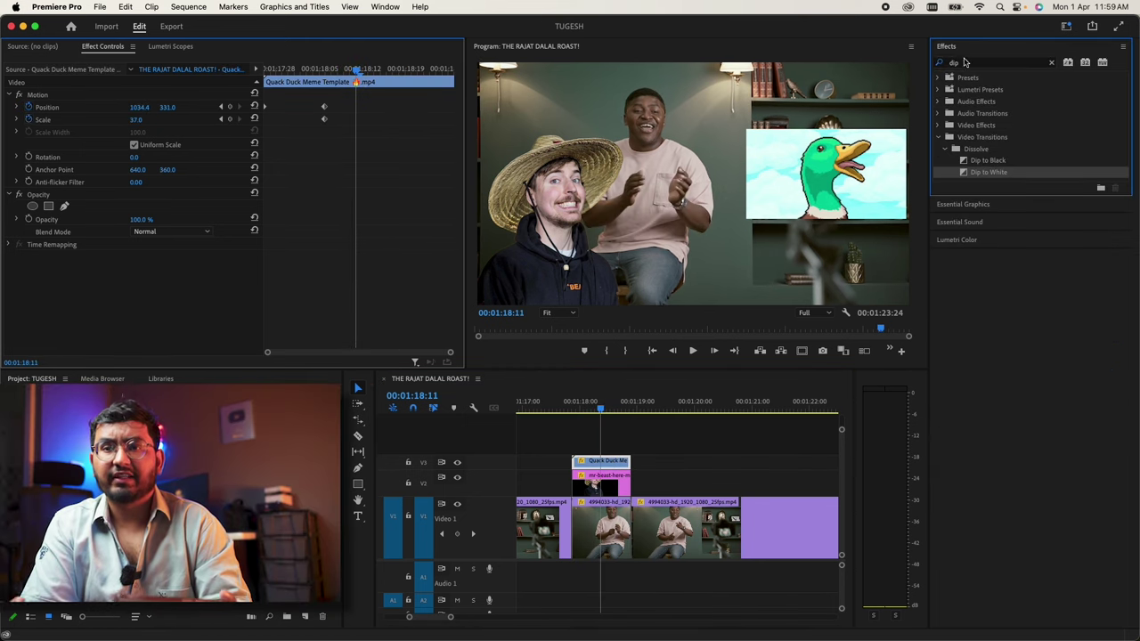
click(942, 61)
text(shado)
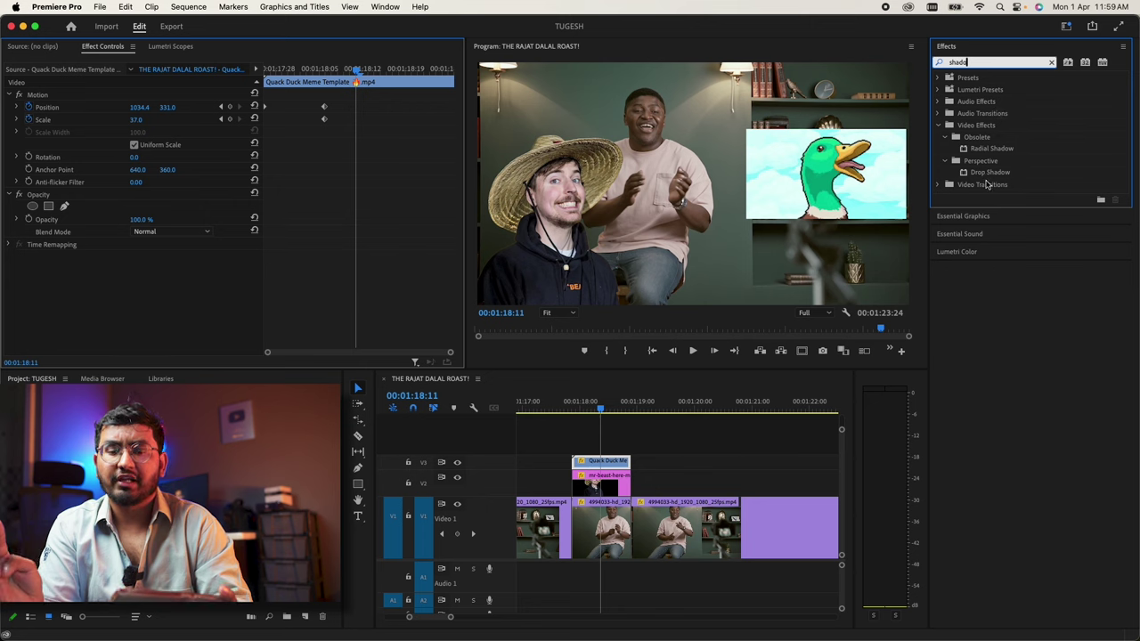
drag(984, 176, 603, 462)
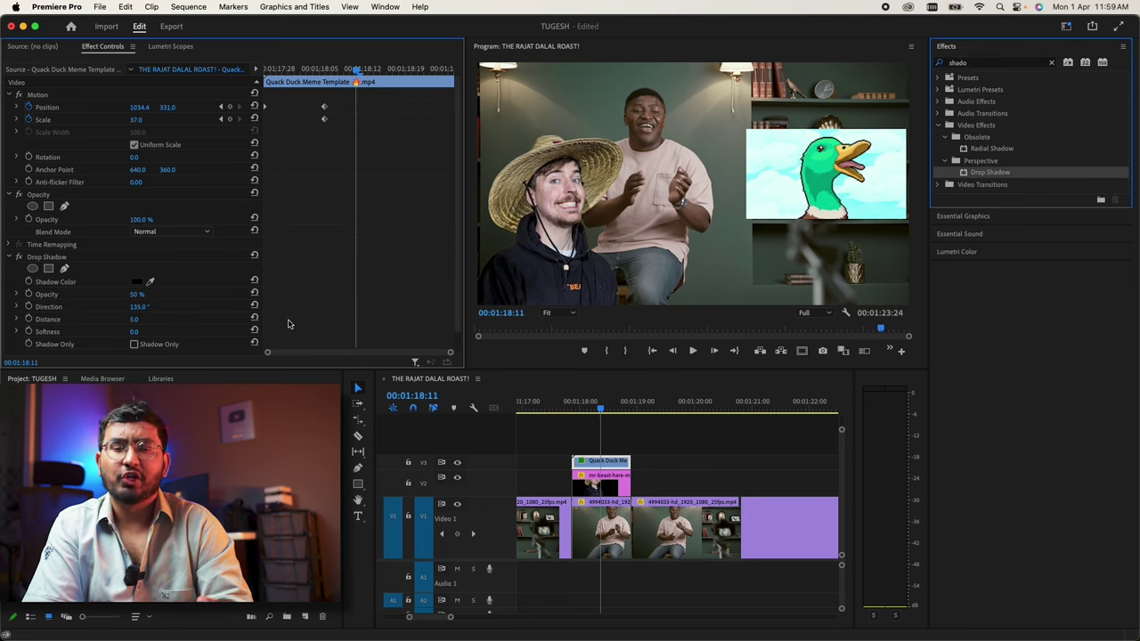
scroll(320, 299, down, 1)
drag(137, 275, 169, 275)
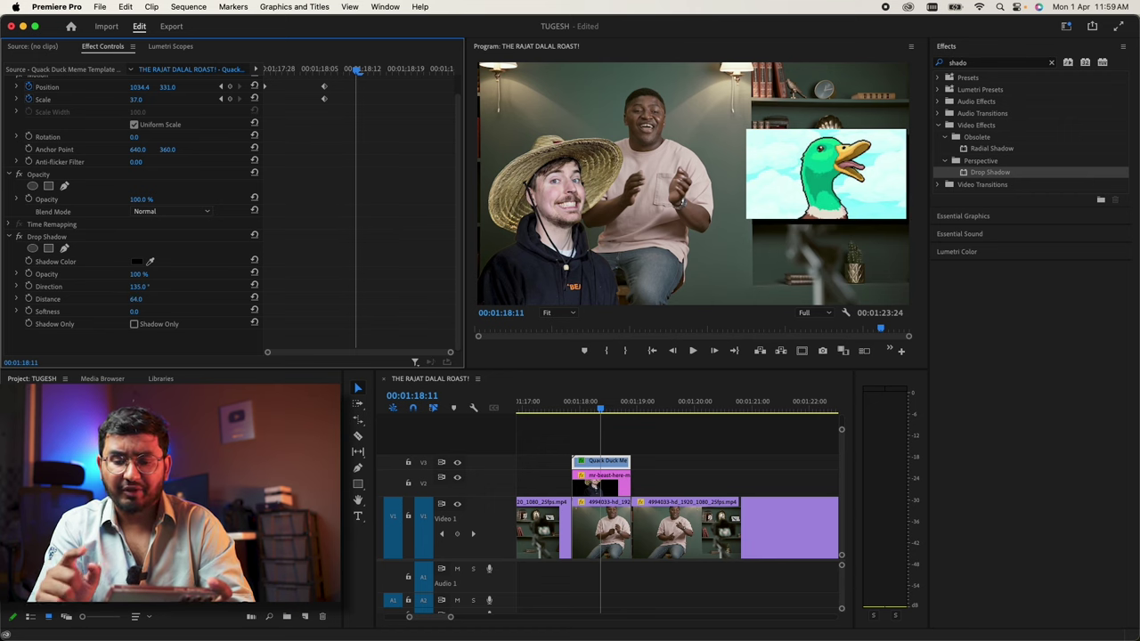
Step: Set the Drop Shadow distance to 21 and its colour to black
click(136, 263)
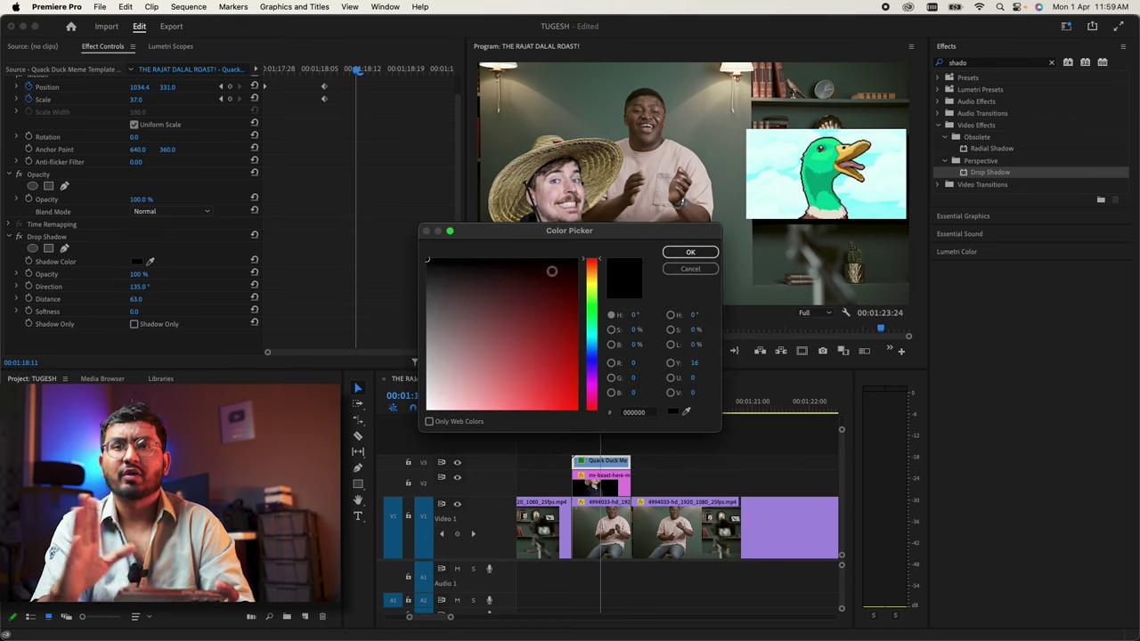
click(686, 253)
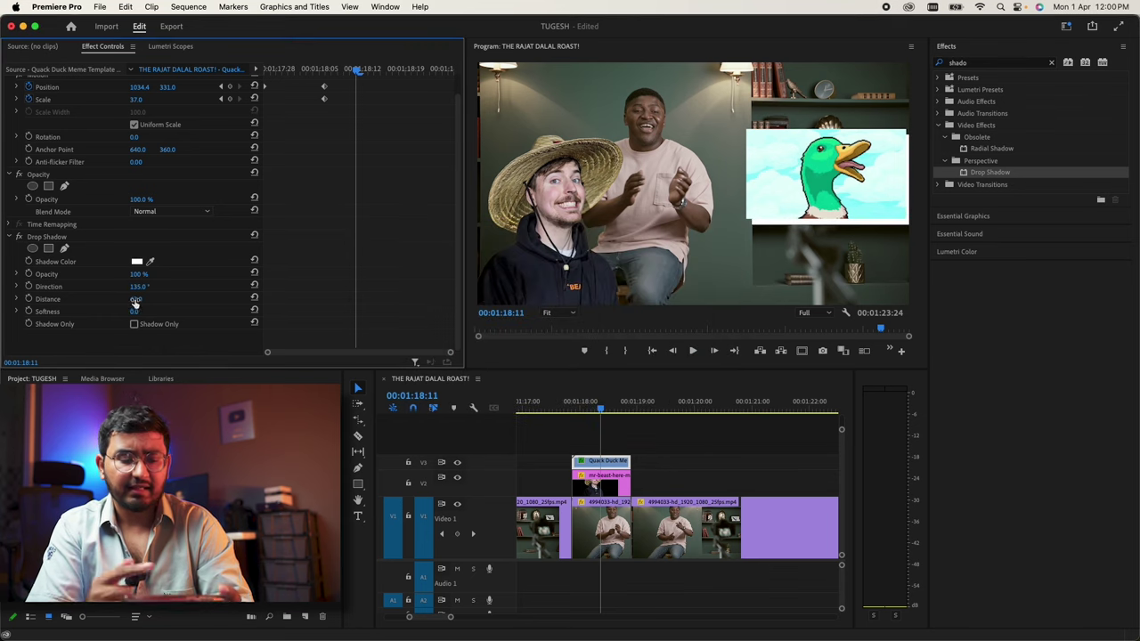
drag(135, 303, 191, 303)
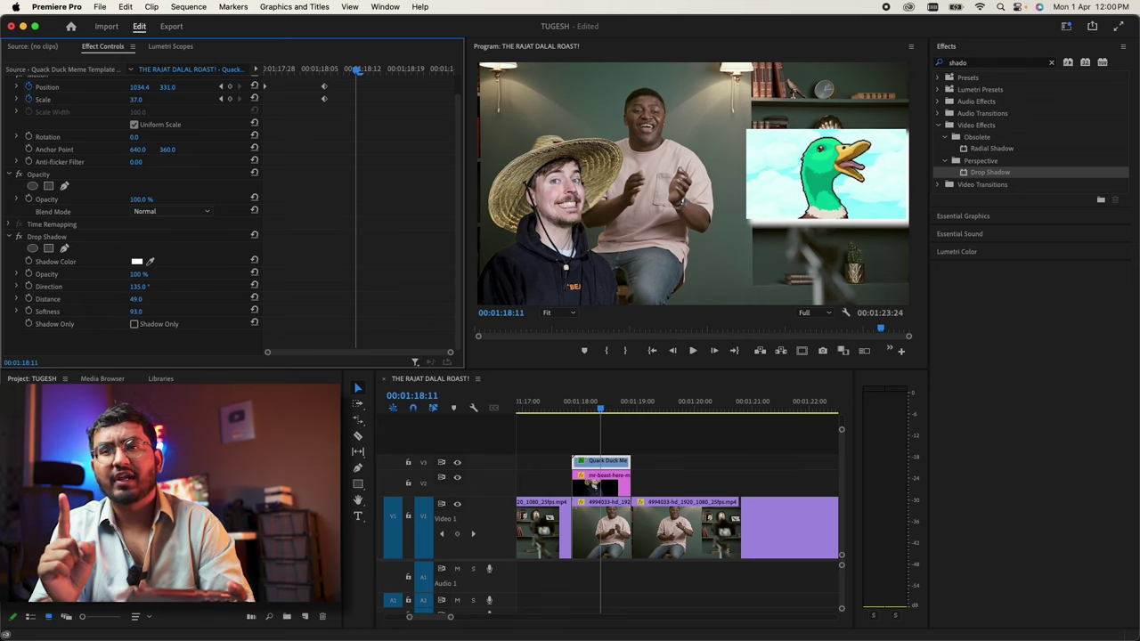
drag(135, 299, 120, 299)
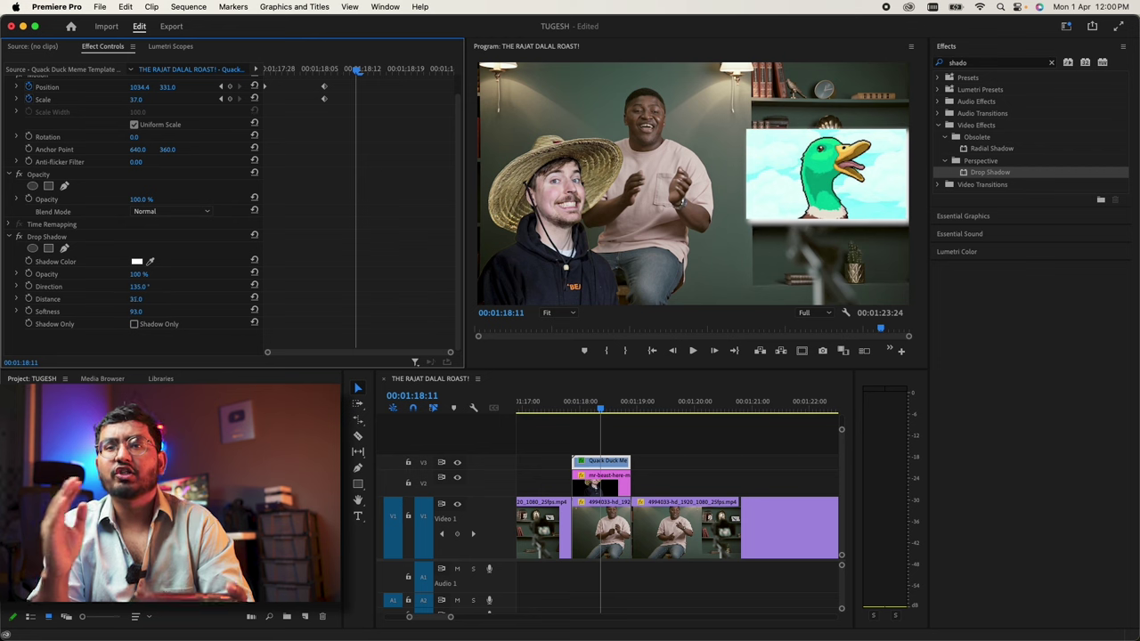
click(137, 263)
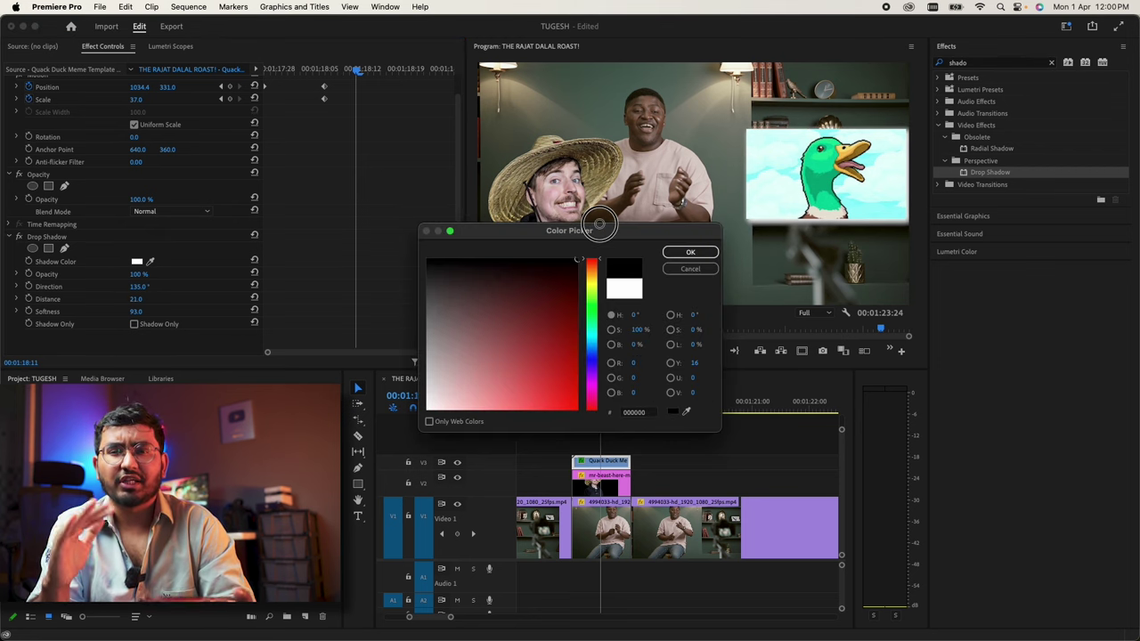
click(685, 253)
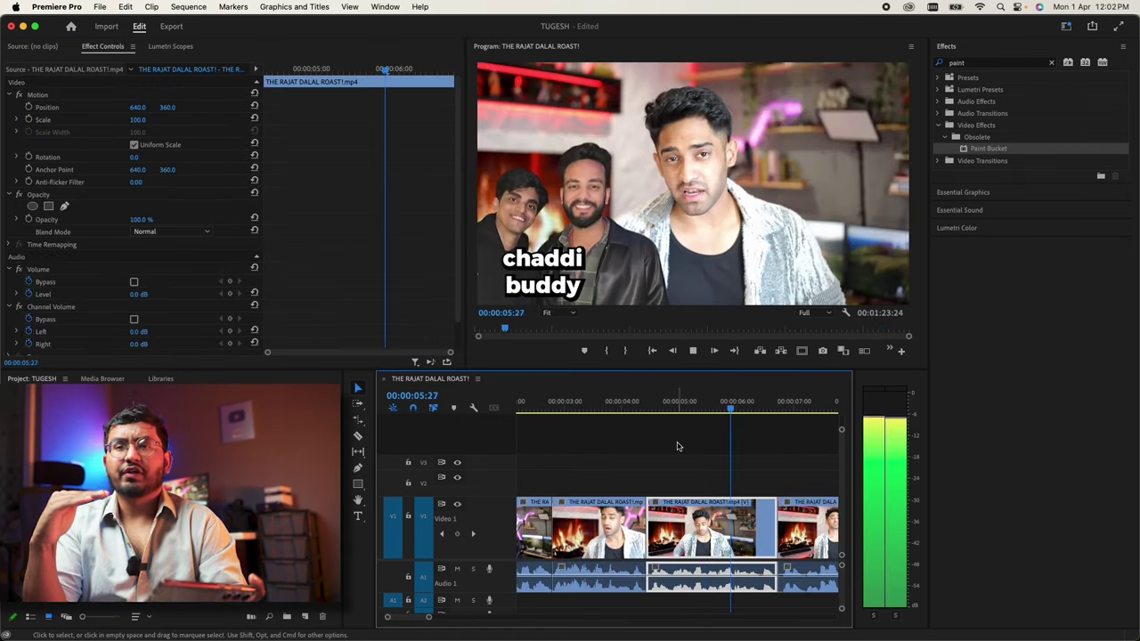
Step: At about 00:01:19:27, razor the presenter and portrait clips and delete the surplus portrait piece
key(space)
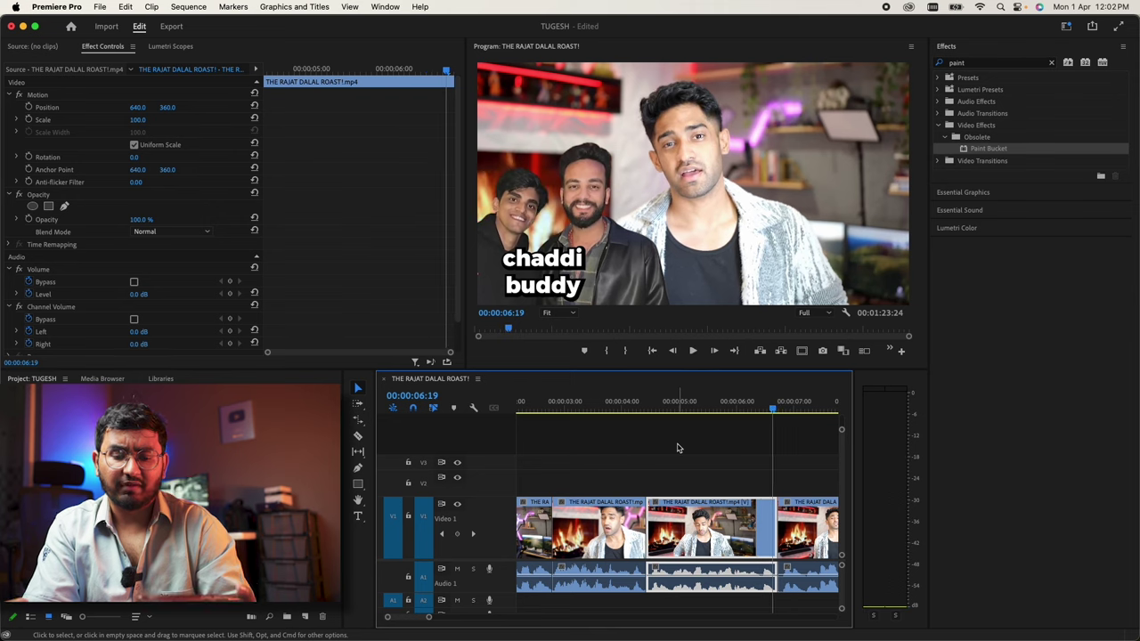
scroll(677, 447, down, 10)
scroll(677, 447, down, 5)
scroll(677, 447, down, 5)
scroll(677, 447, down, 1)
drag(571, 401, 602, 408)
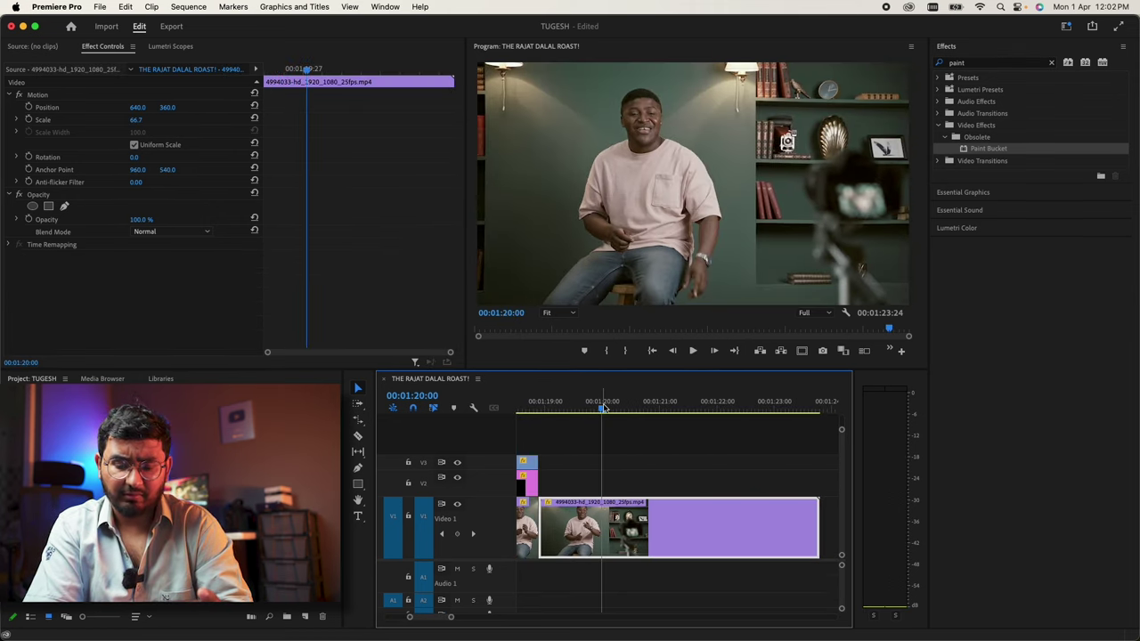
click(601, 521)
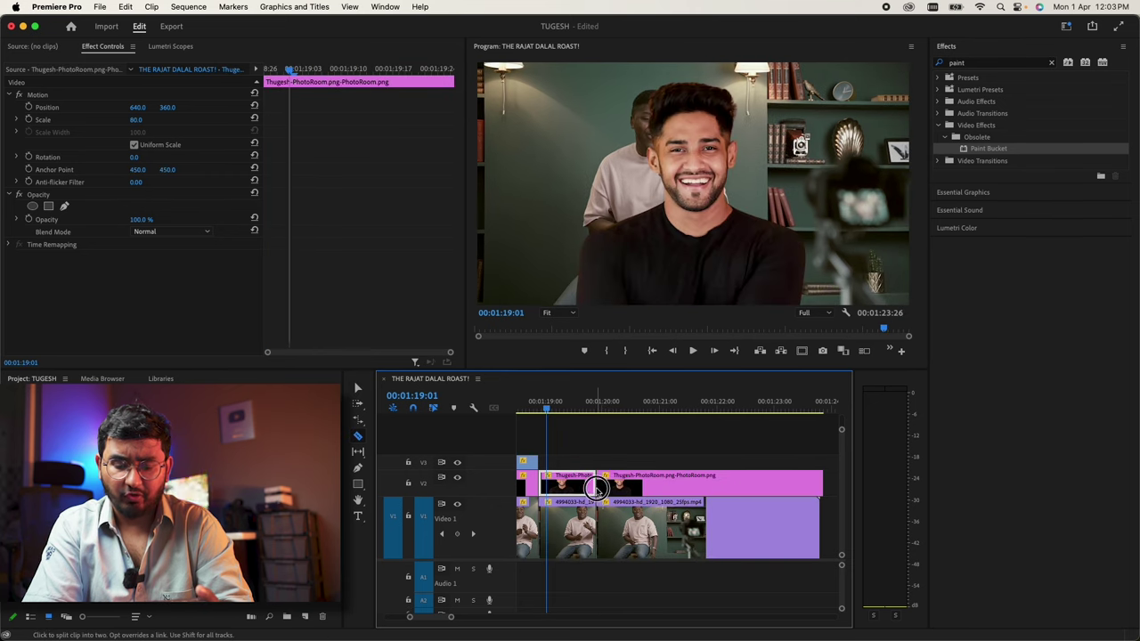
click(595, 488)
key(v)
click(642, 486)
key(Delete)
click(570, 485)
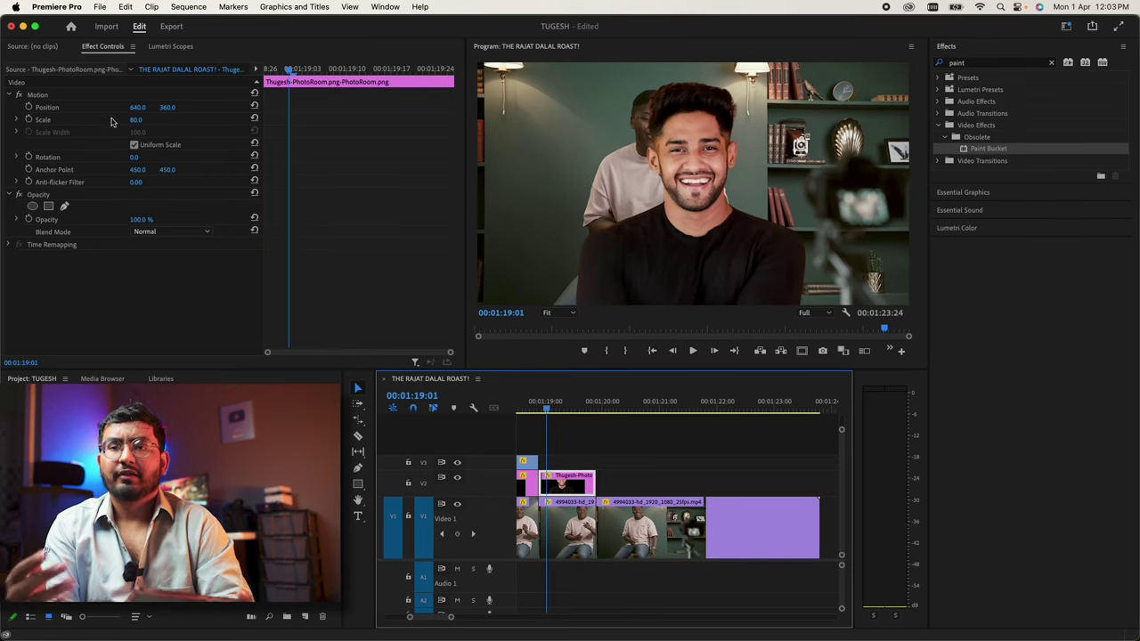
Step: Scale the Thugesh-PhotoRoom.png portrait to 44% and move it to the lower left
click(43, 120)
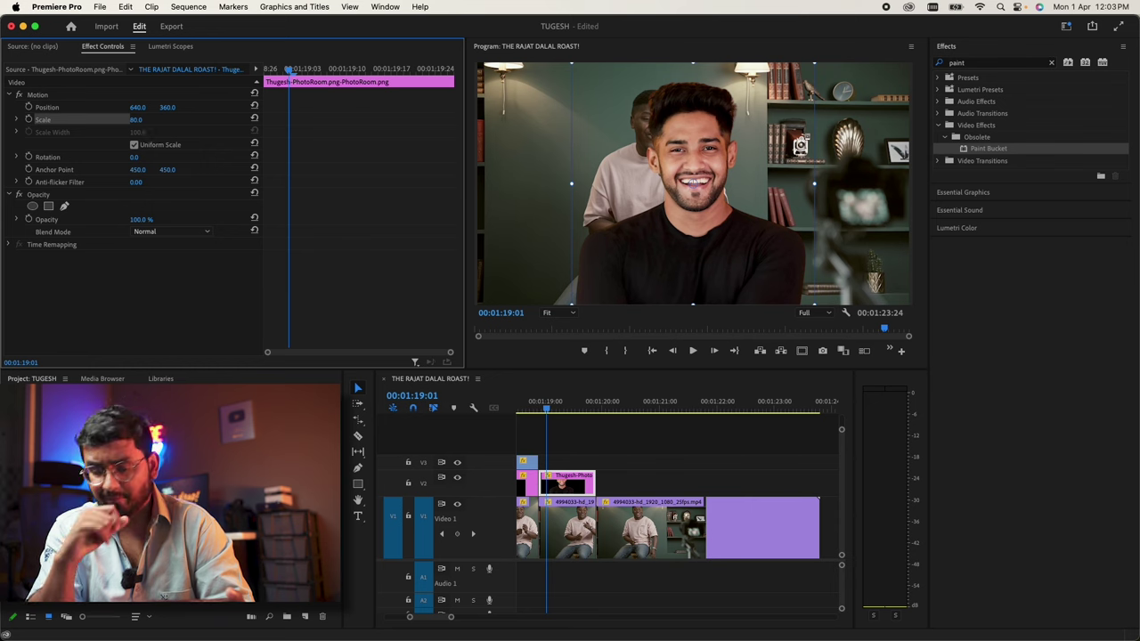
drag(135, 120, 130, 119)
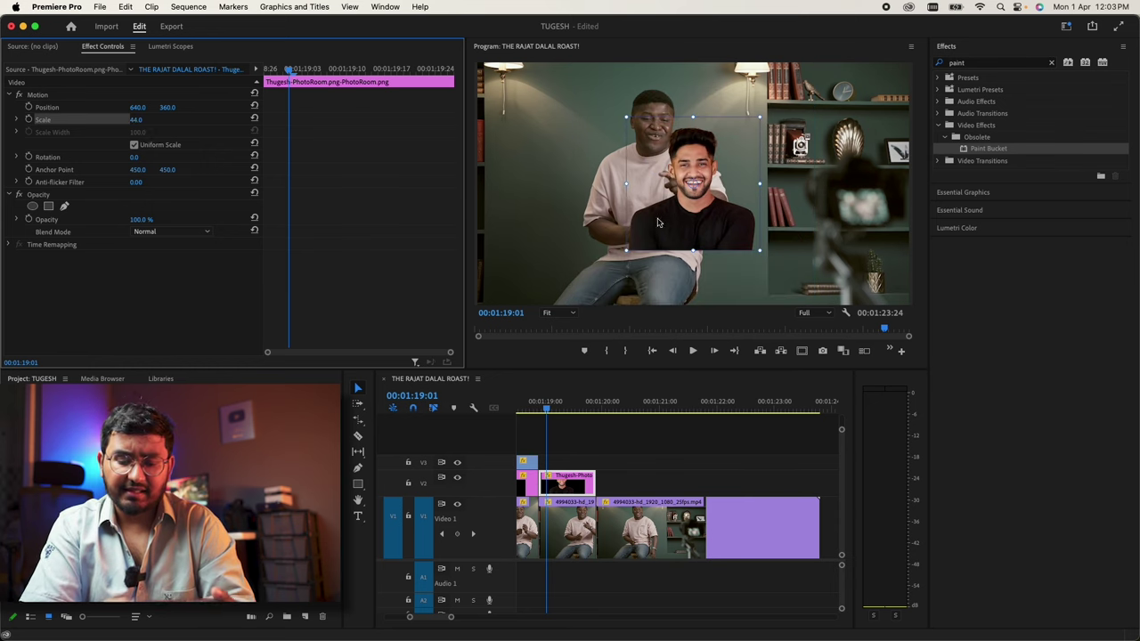
drag(657, 222, 544, 263)
Step: Set the CHADDY BUDDY caption's font size to 38
key(space)
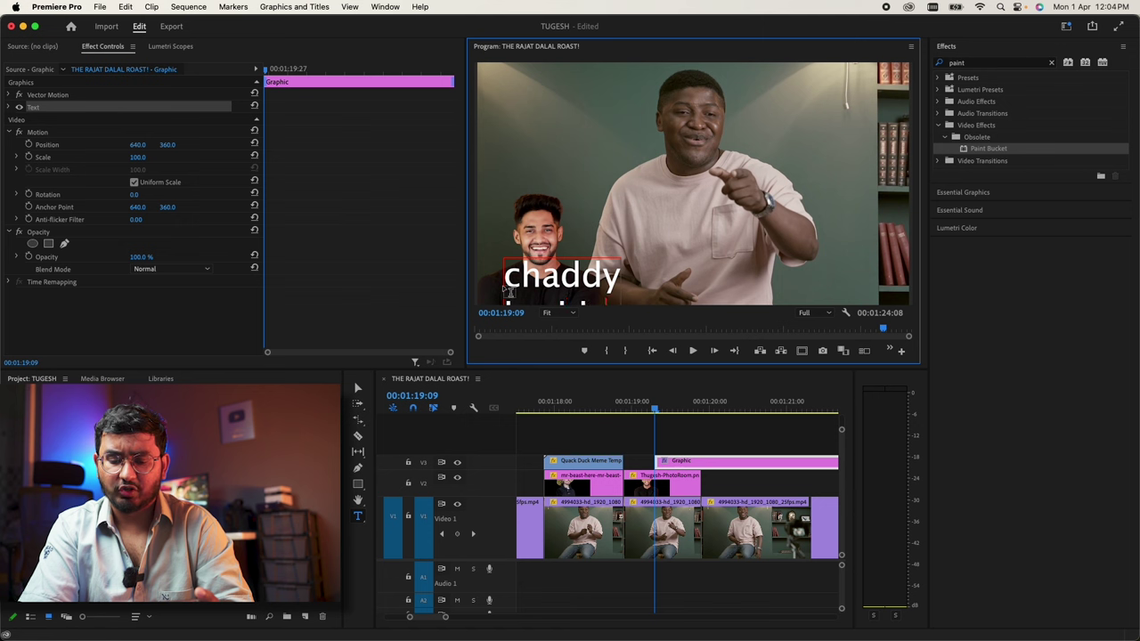
key(super+a)
click(962, 192)
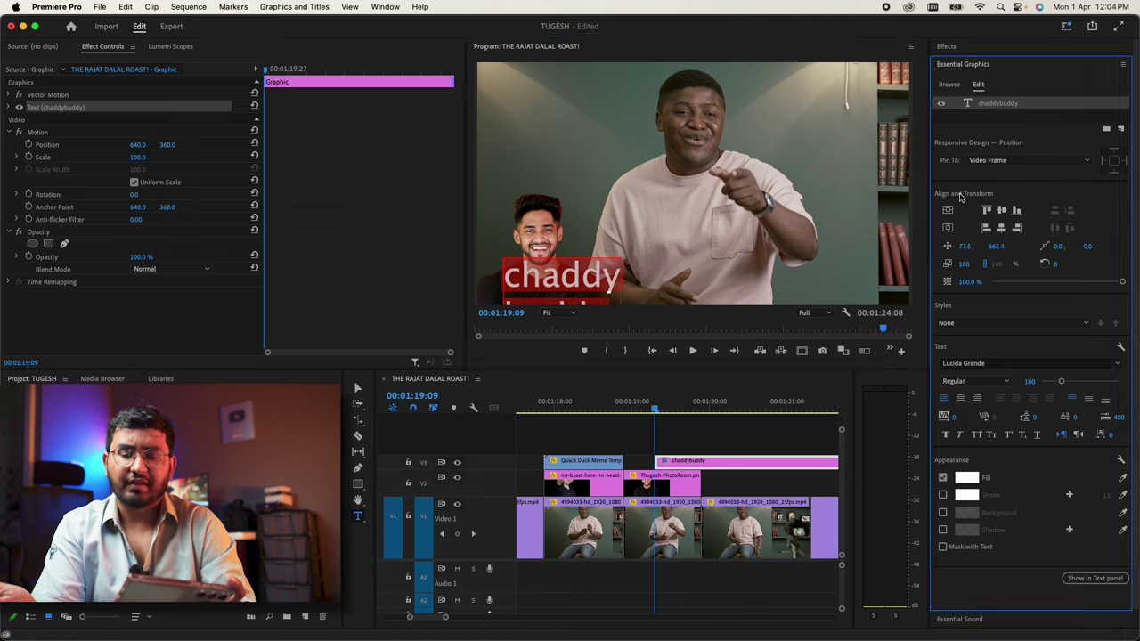
drag(1060, 381, 1054, 381)
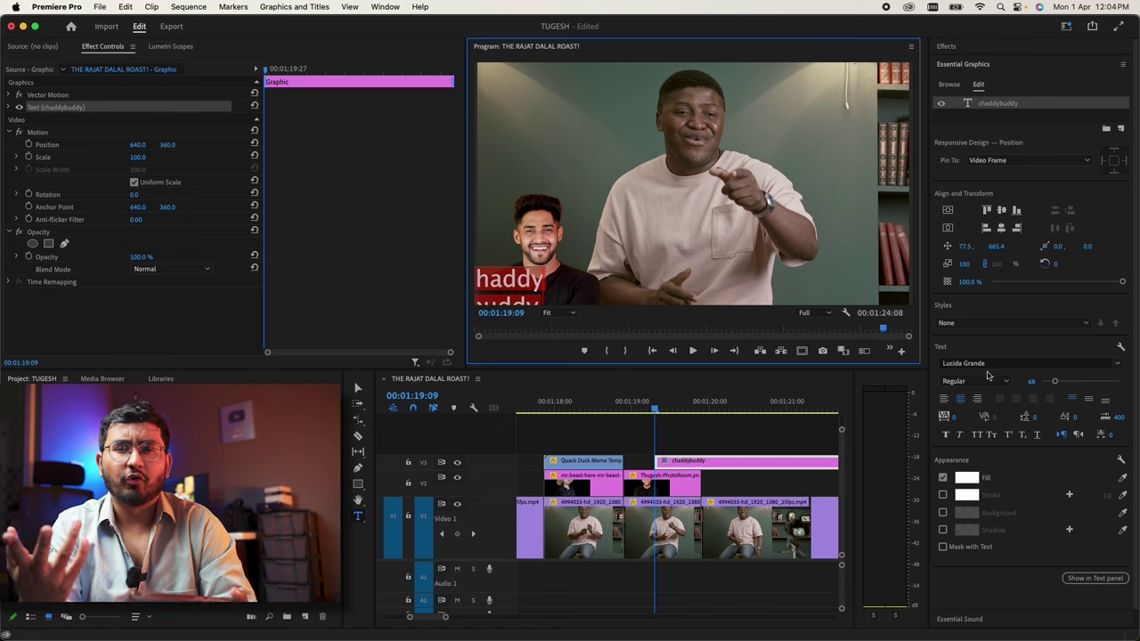
drag(1054, 381, 1048, 382)
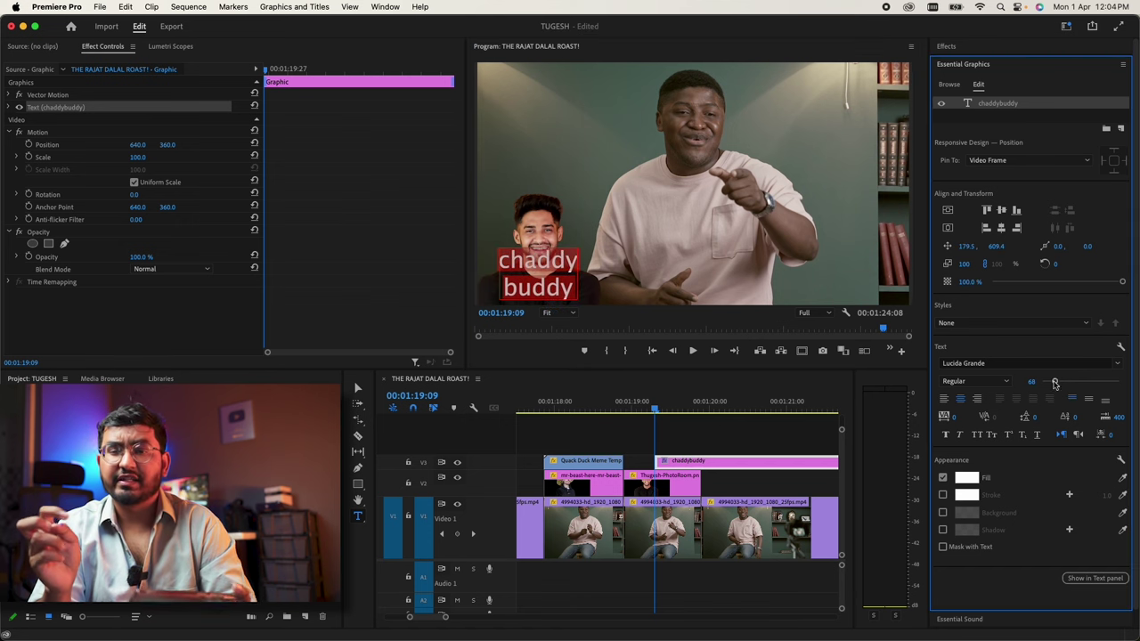
Step: Try a few fonts and settle on ObelixPro Italic for the caption
click(975, 364)
click(980, 392)
click(975, 365)
click(970, 393)
key(super+z)
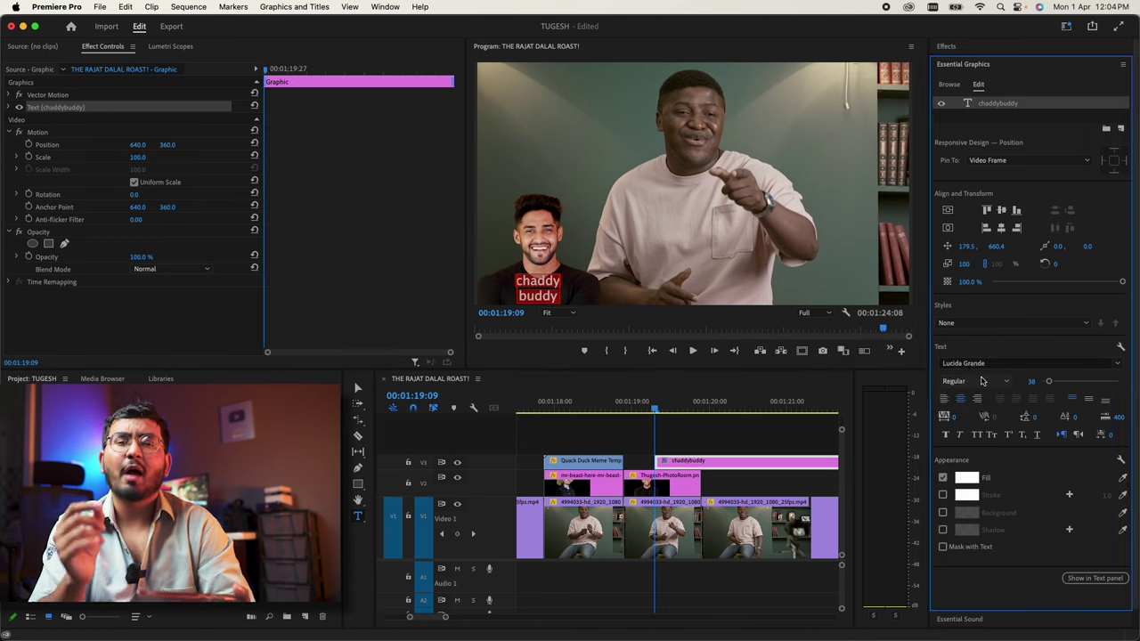
click(982, 363)
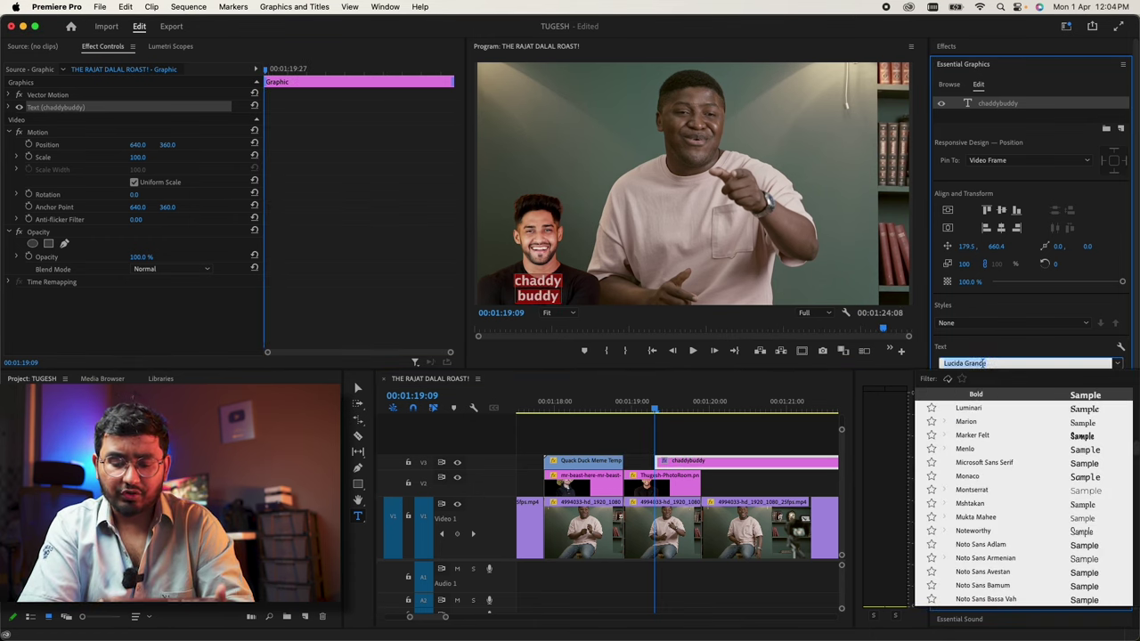
click(975, 408)
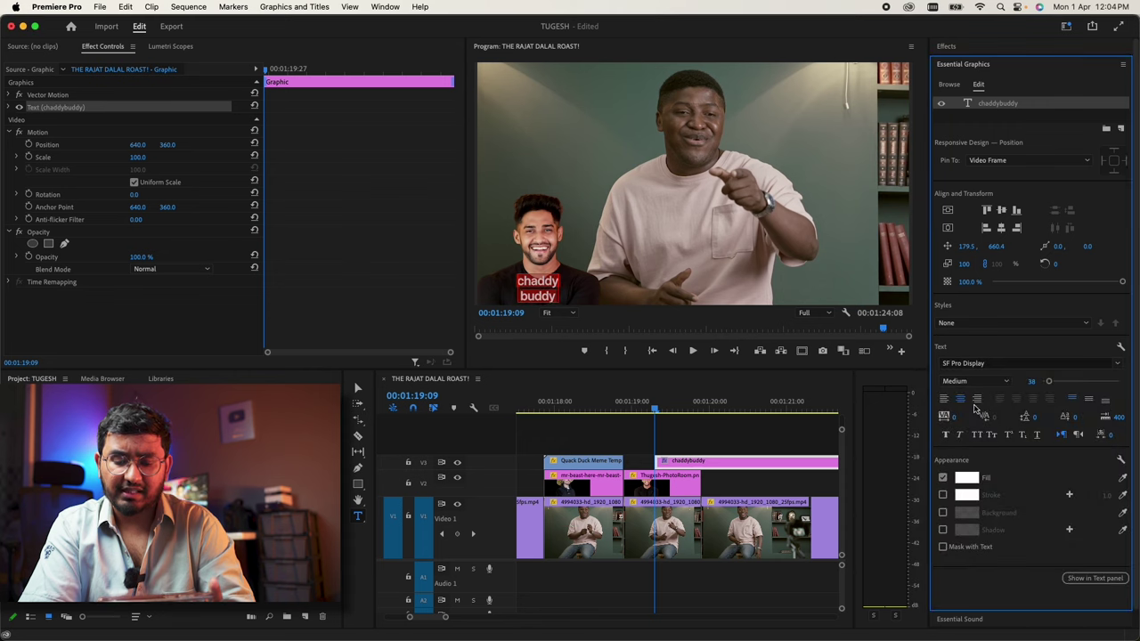
click(977, 365)
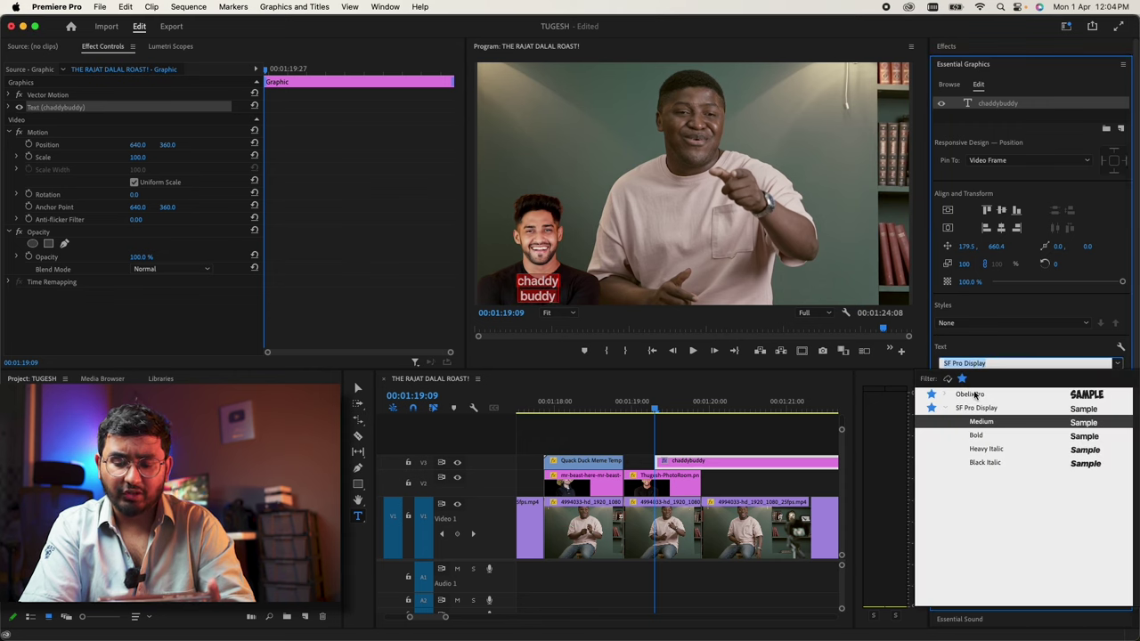
click(976, 398)
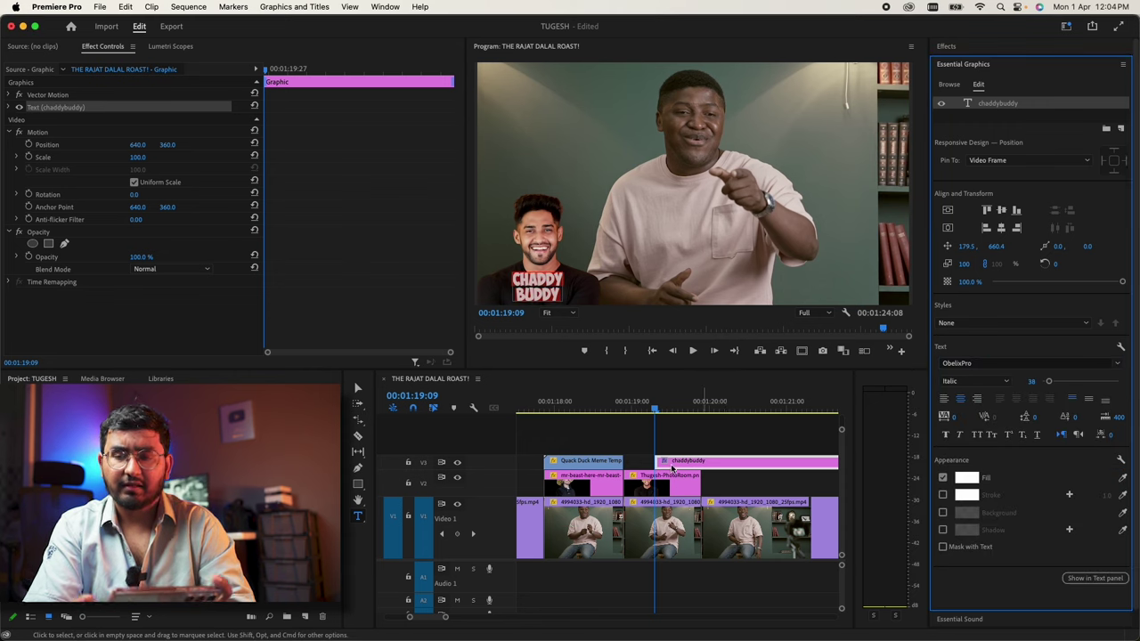
Step: Move the caption after the duck clip and cut off the surplus past the portrait
drag(690, 464, 660, 462)
key(c)
click(701, 460)
key(v)
click(712, 462)
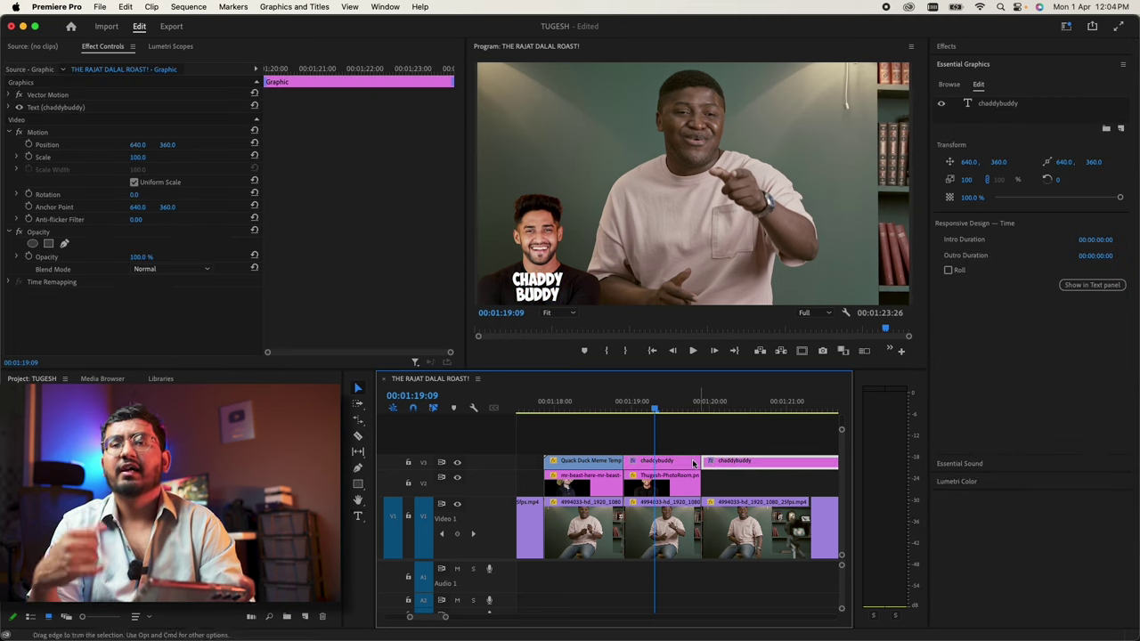
key(Delete)
click(672, 462)
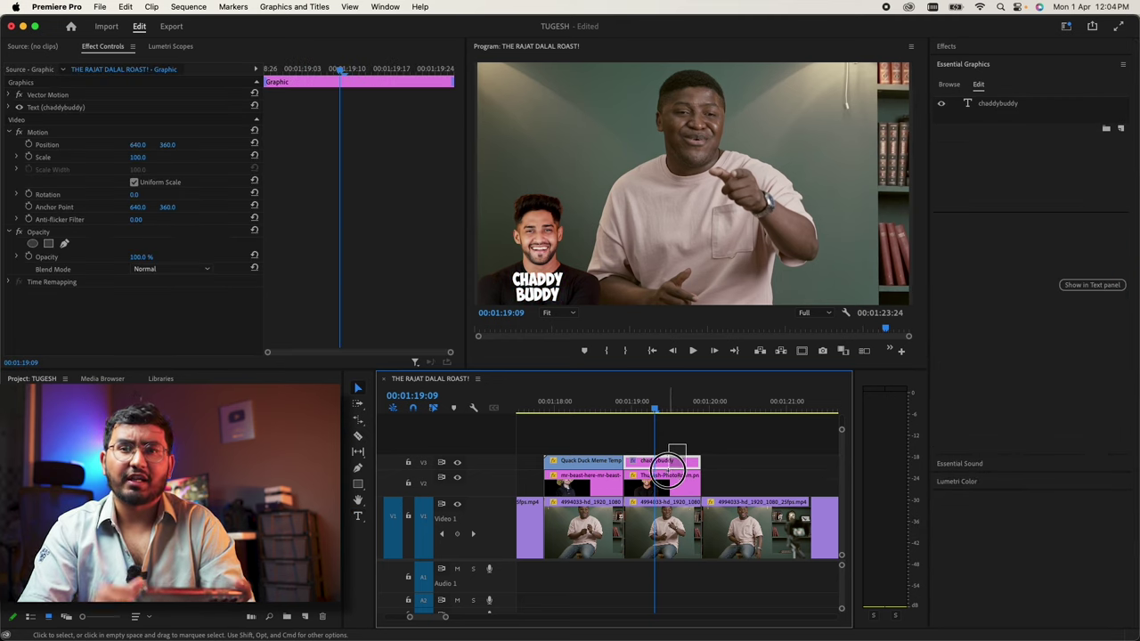
Step: Nest the portrait and caption clips into a single sequence
drag(686, 451, 659, 490)
right_click(664, 485)
click(687, 347)
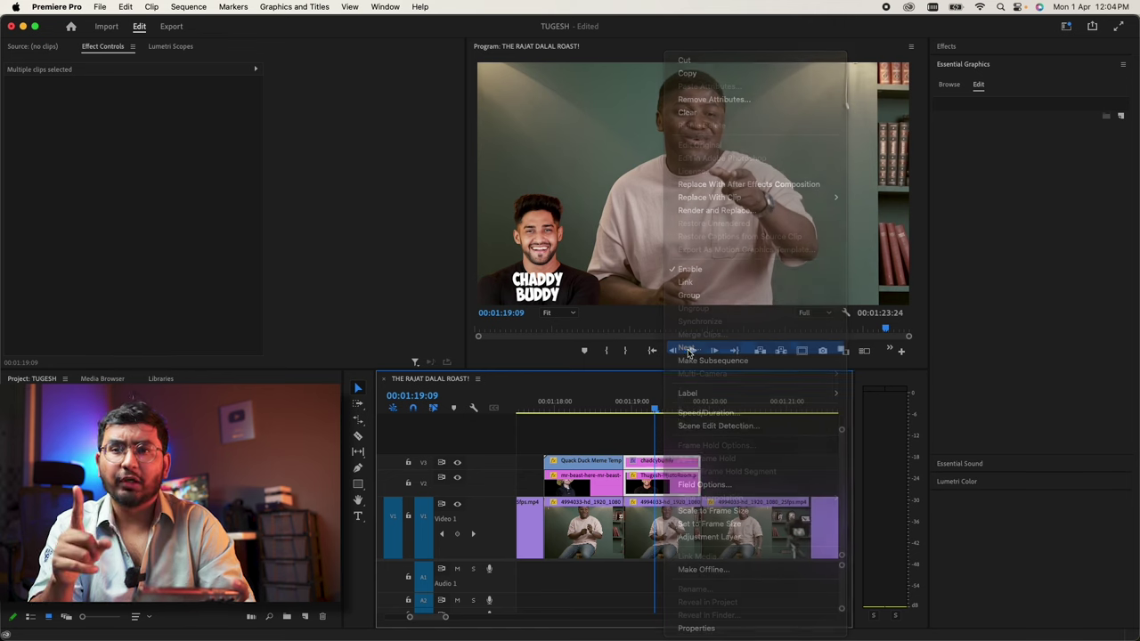
key(Return)
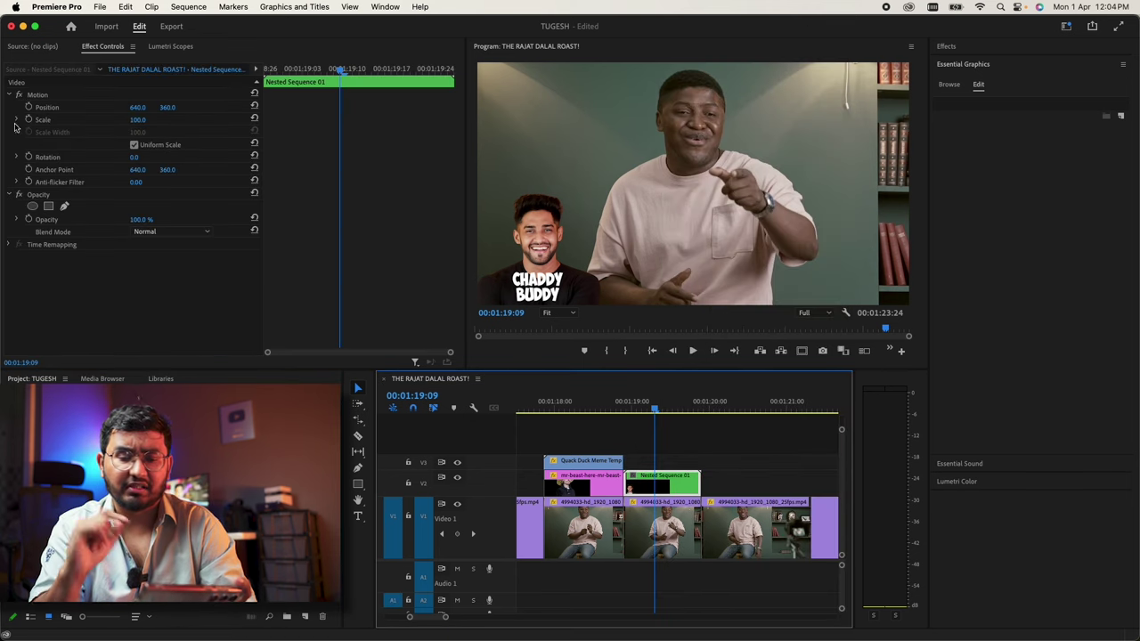
Step: Keyframe Position and Scale, setting Position Y to 476 at 01:19:04 so the overlay rises
click(28, 119)
click(29, 106)
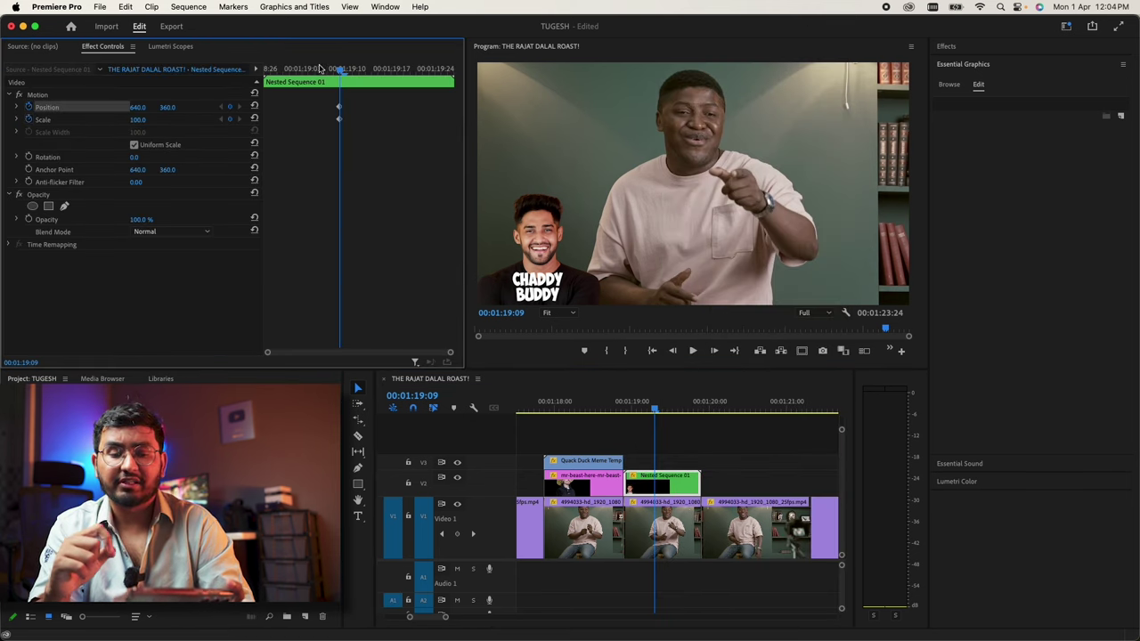
click(307, 69)
drag(171, 112, 169, 110)
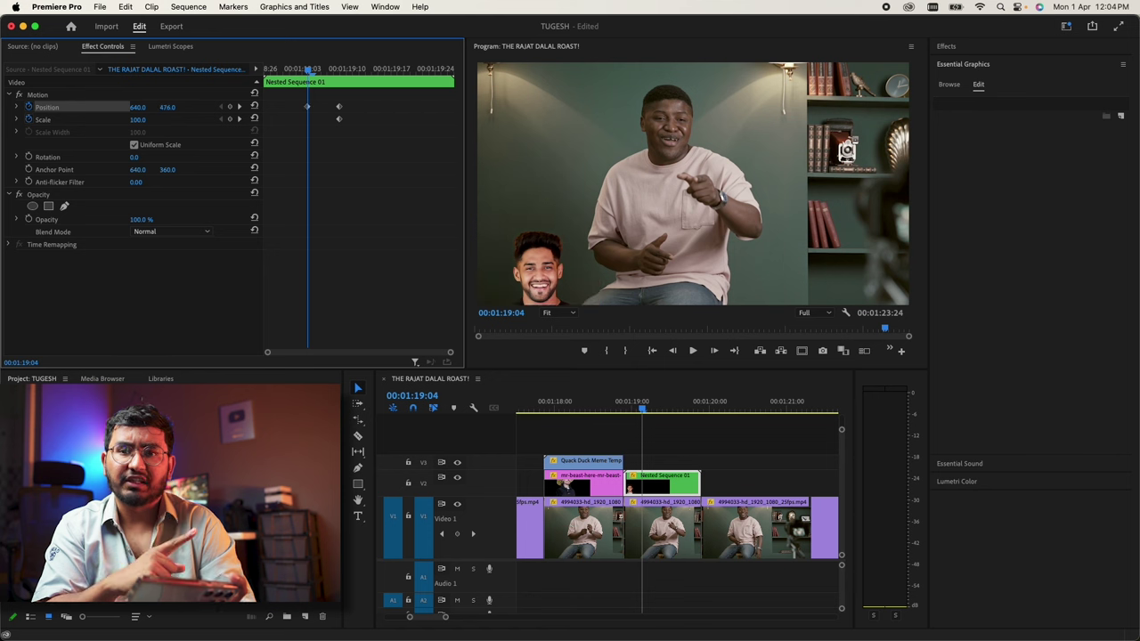
key(space)
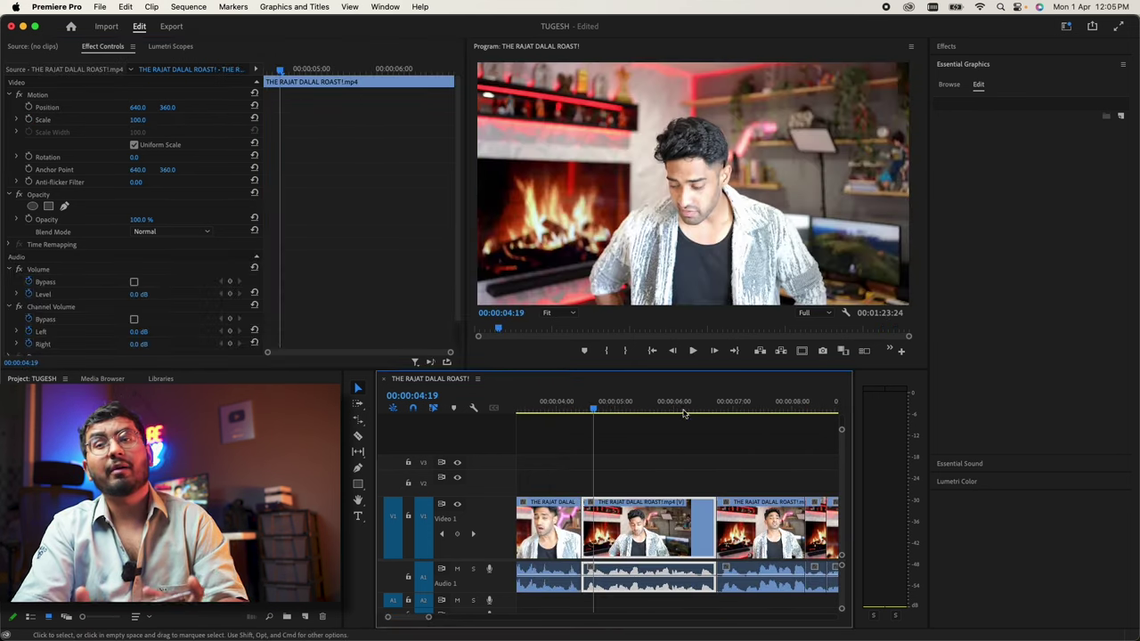
drag(700, 408, 750, 409)
Step: Review the earlier roast section, then set the Muscle Studio gym logo's scale to 100%
key(space)
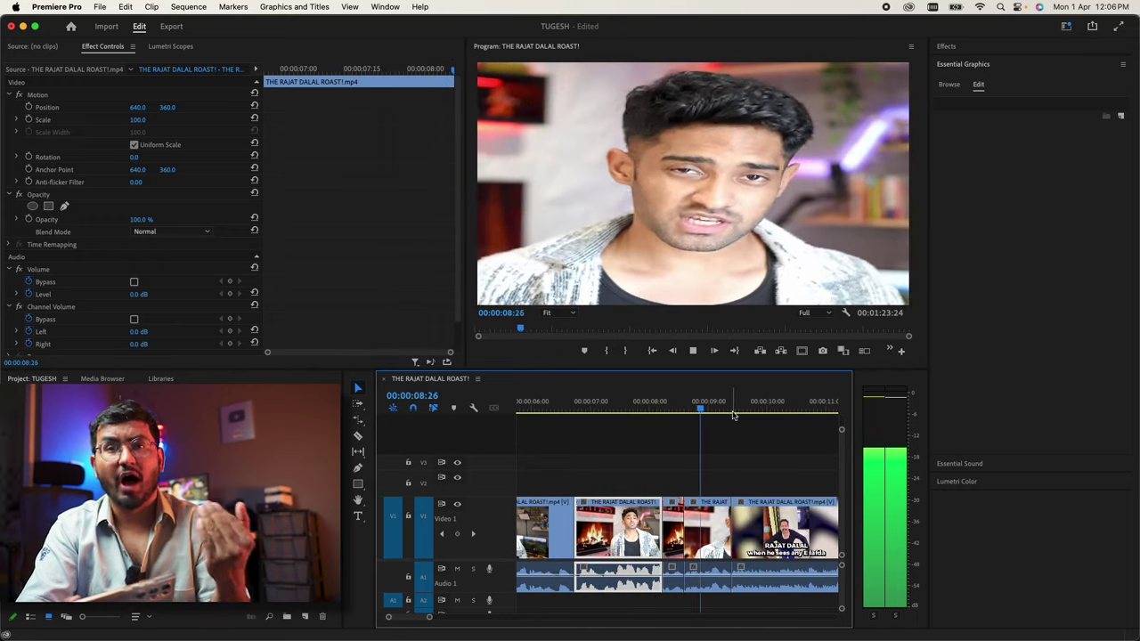
key(space)
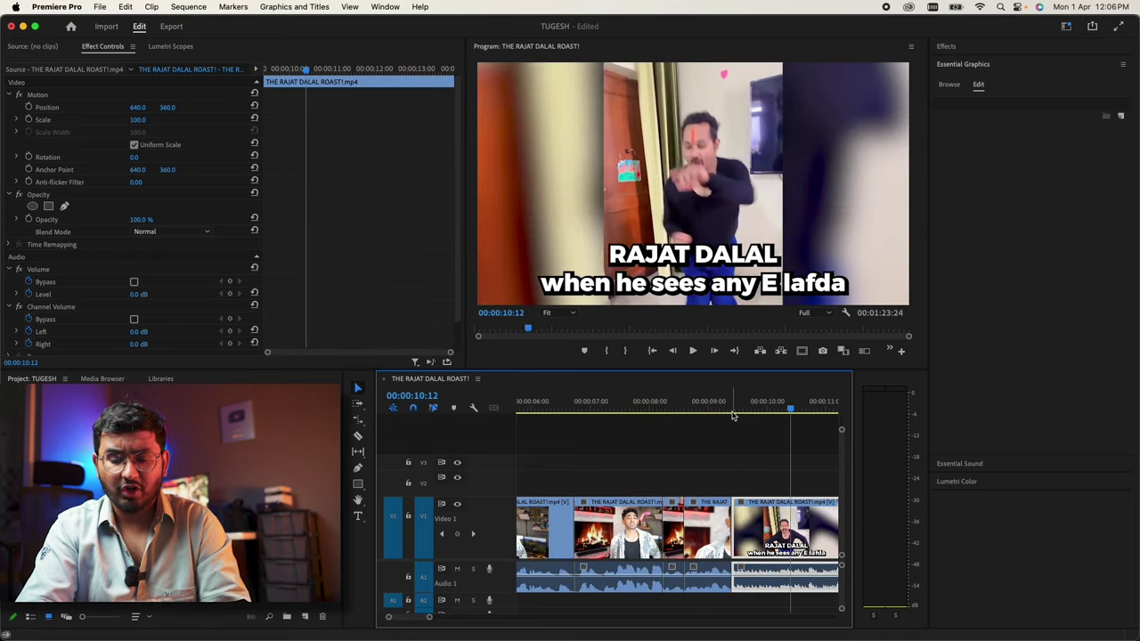
scroll(732, 416, right, 5)
key(space)
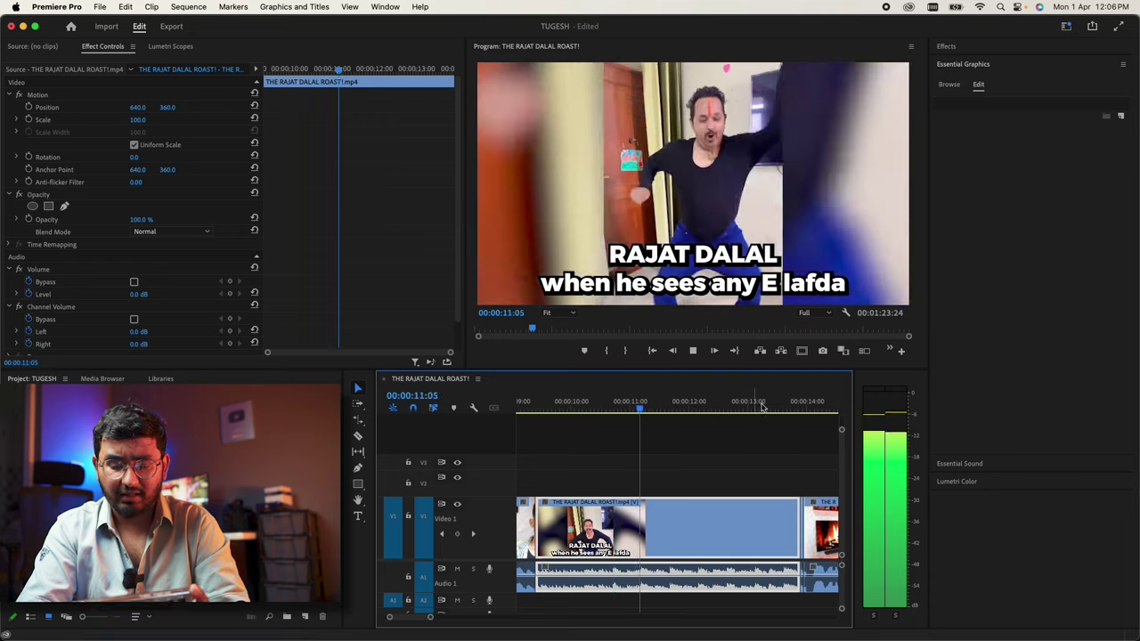
key(space)
scroll(714, 425, right, 5)
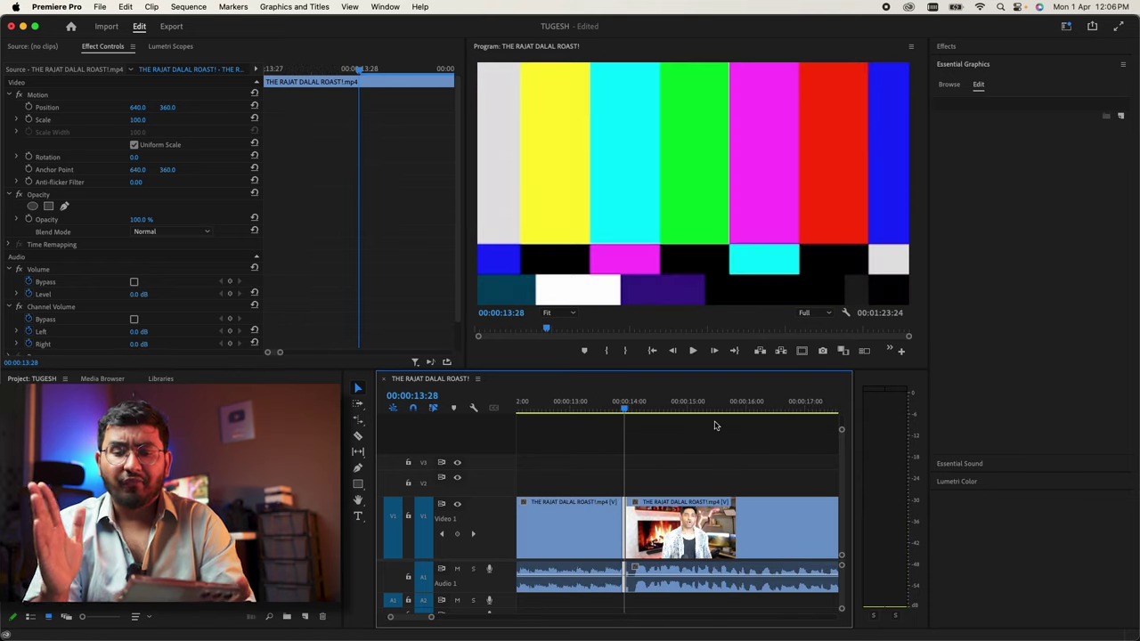
key(space)
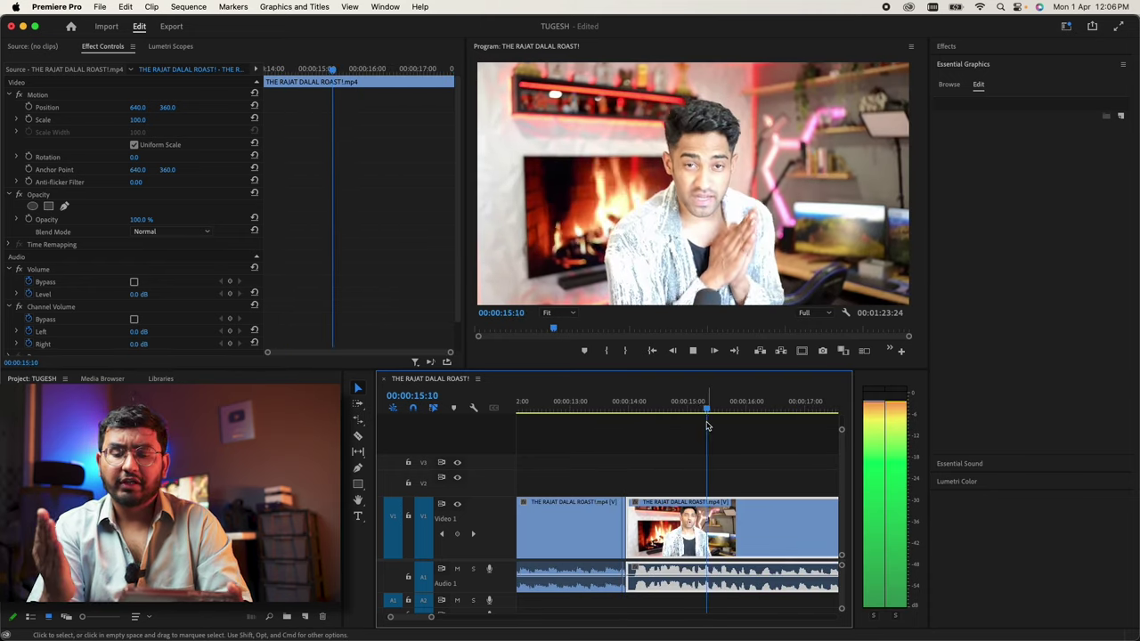
key(space)
drag(638, 396, 770, 405)
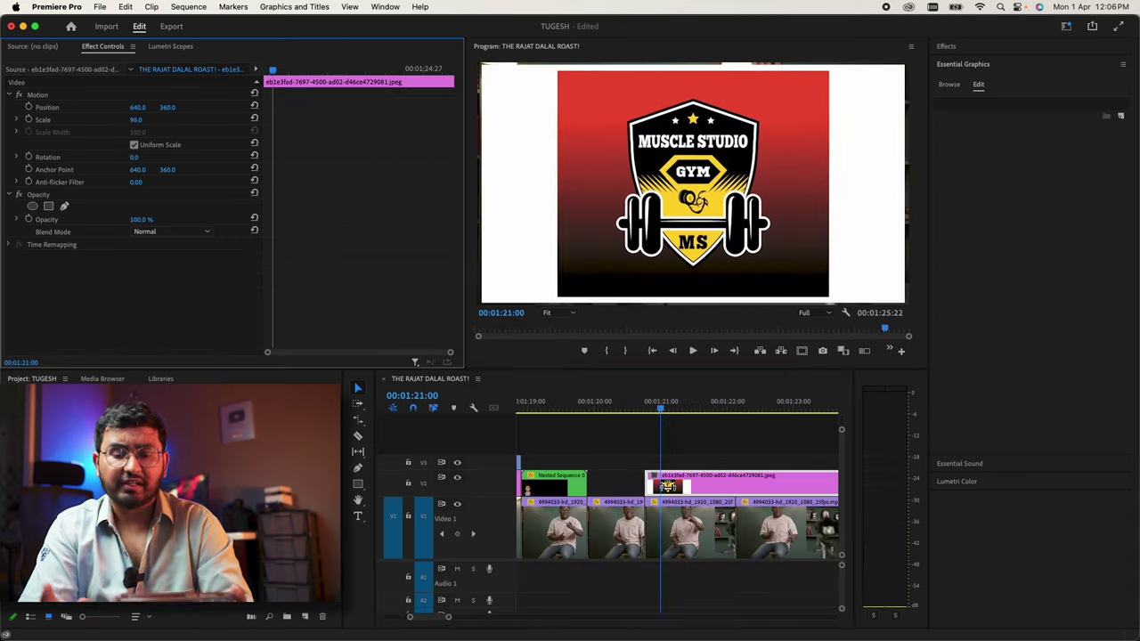
drag(135, 119, 140, 120)
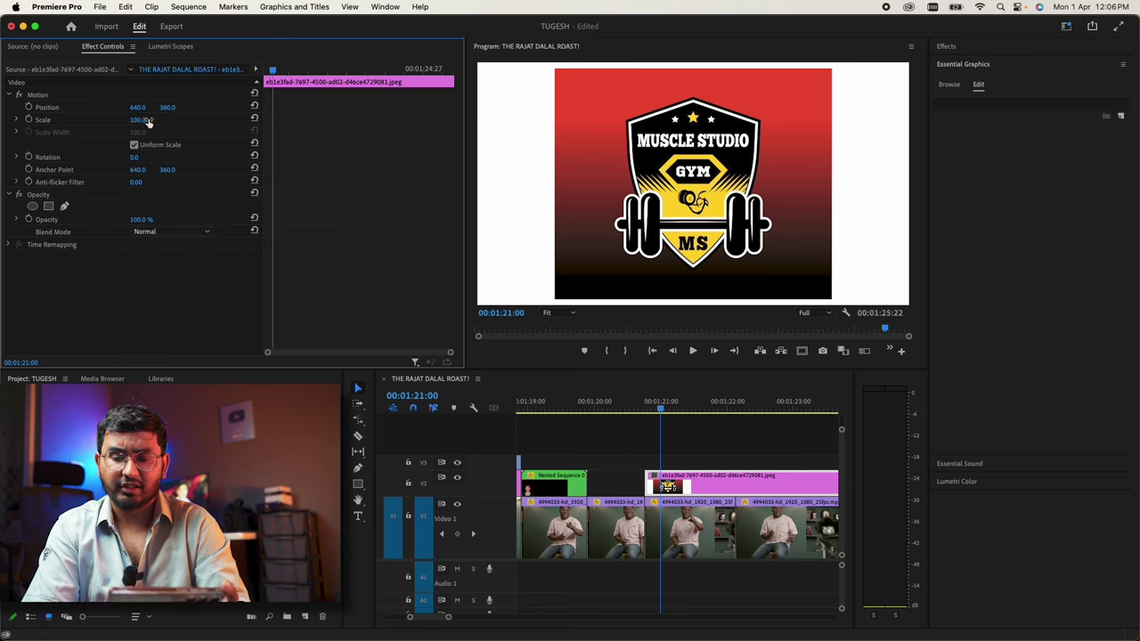
Step: Apply the Crop effect to the gym logo and crop its left and right sides about 18%
click(951, 47)
click(940, 63)
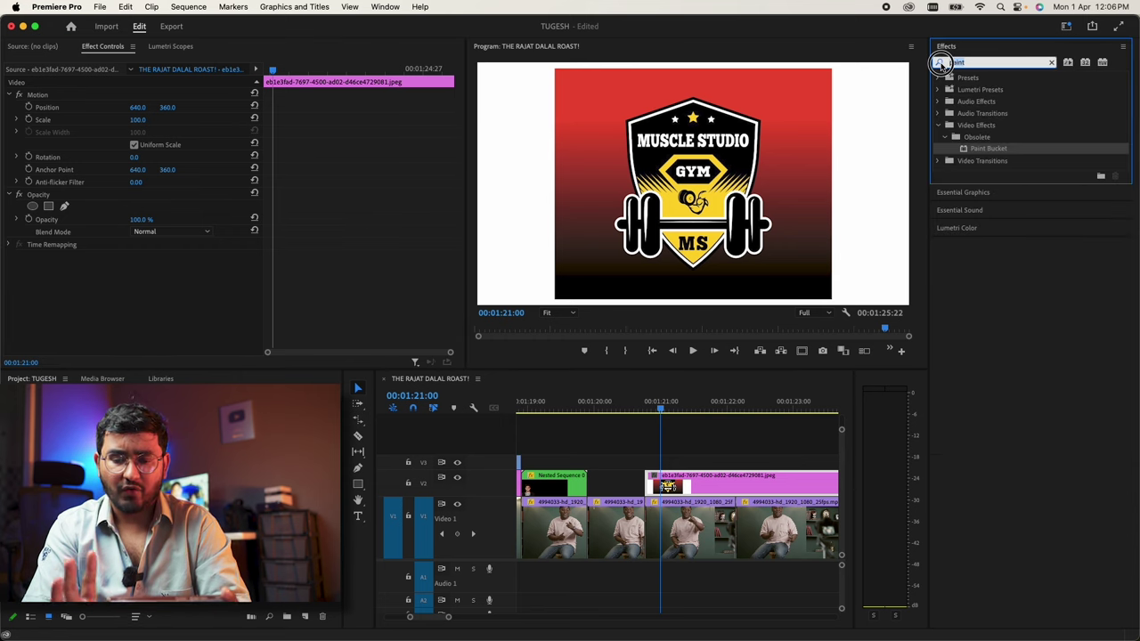
text(crop)
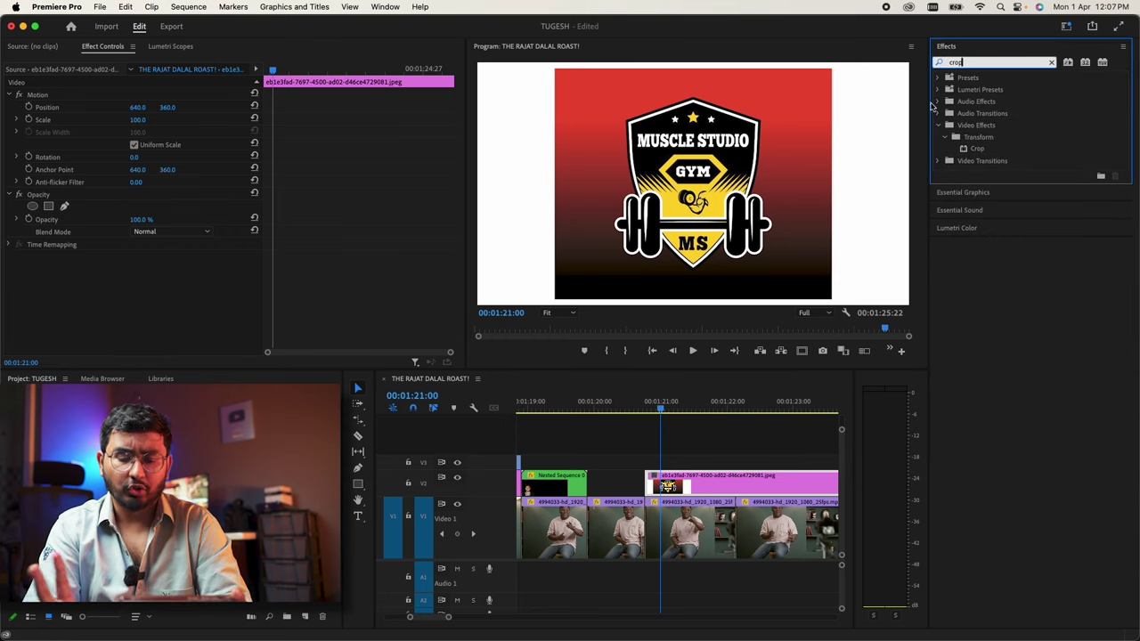
drag(975, 150, 686, 485)
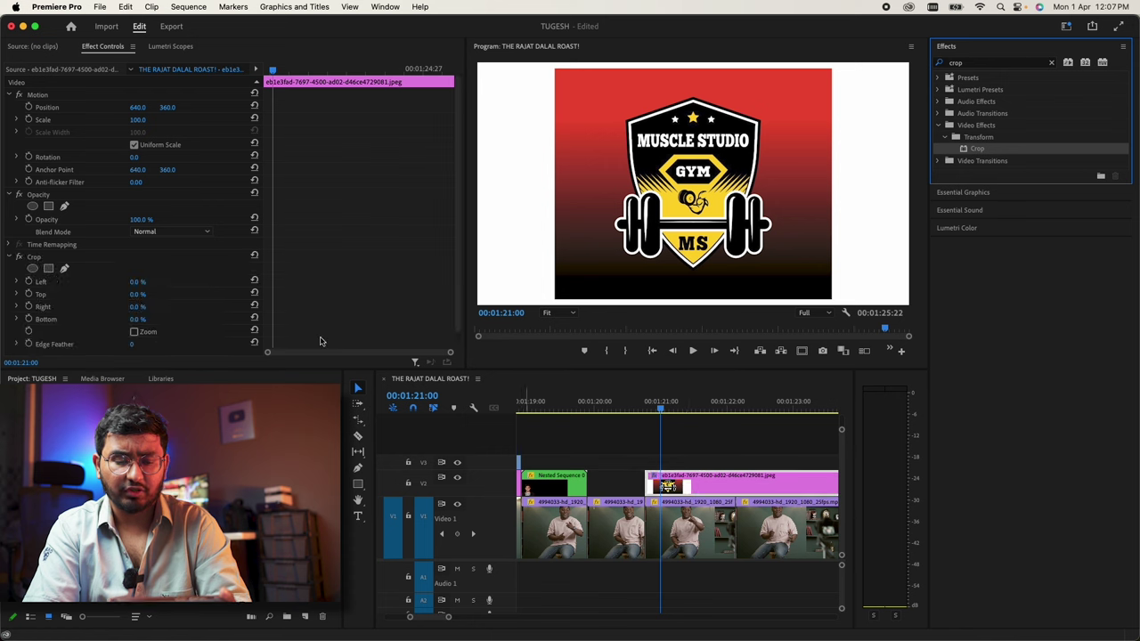
click(81, 257)
drag(481, 185, 565, 186)
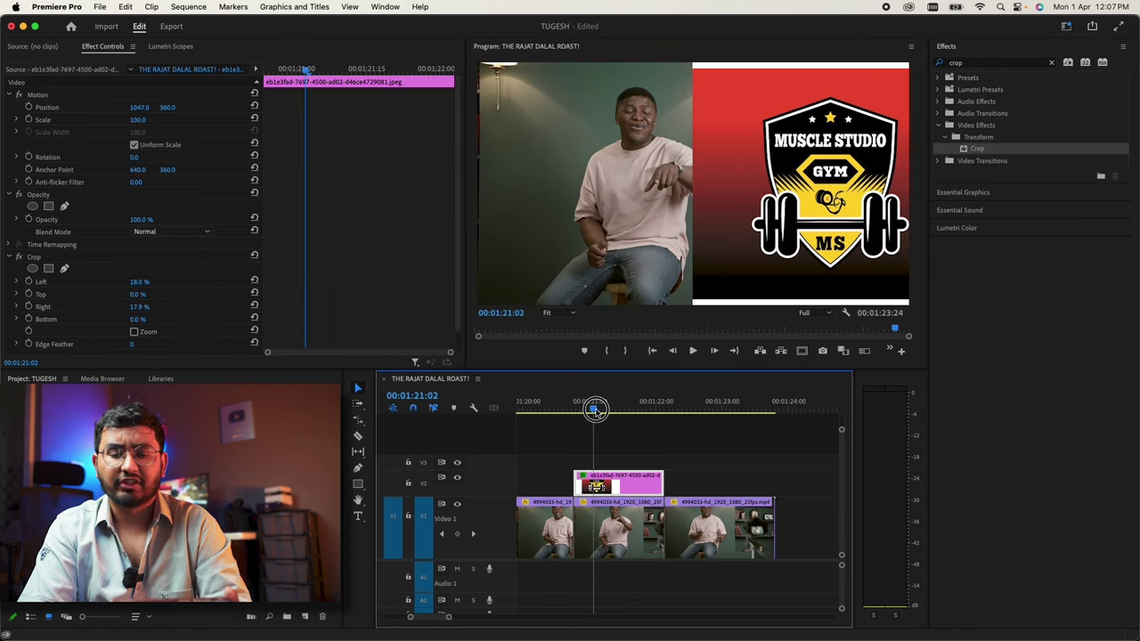
Step: Keyframe the logo's Position so it slides in from off the right edge
drag(595, 408, 599, 409)
click(28, 120)
click(29, 107)
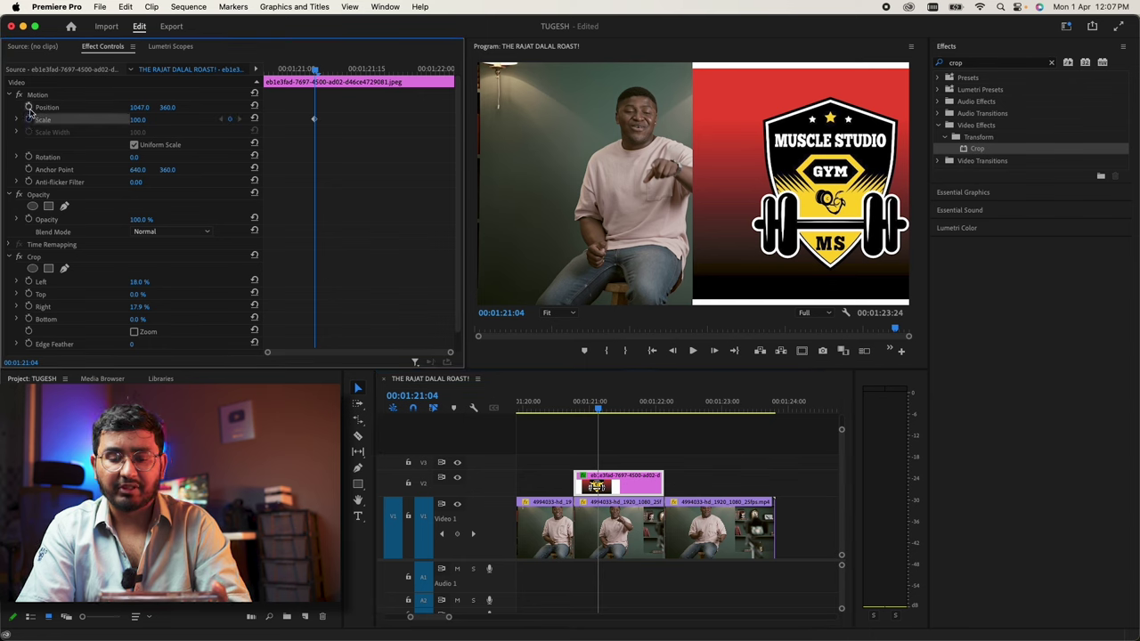
key(Up)
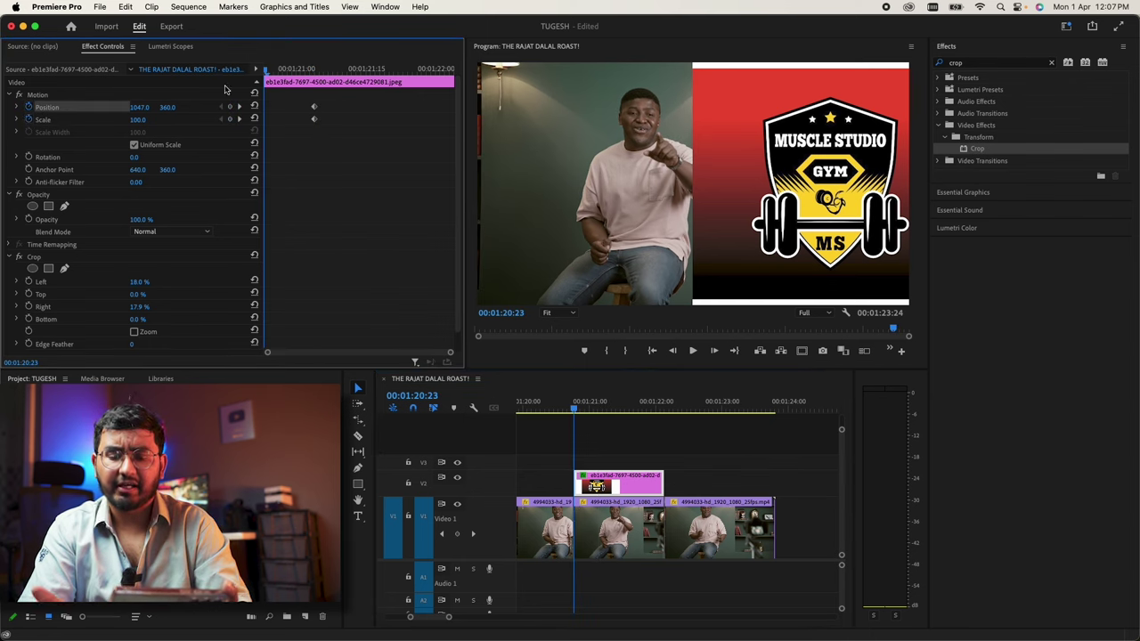
drag(139, 107, 142, 107)
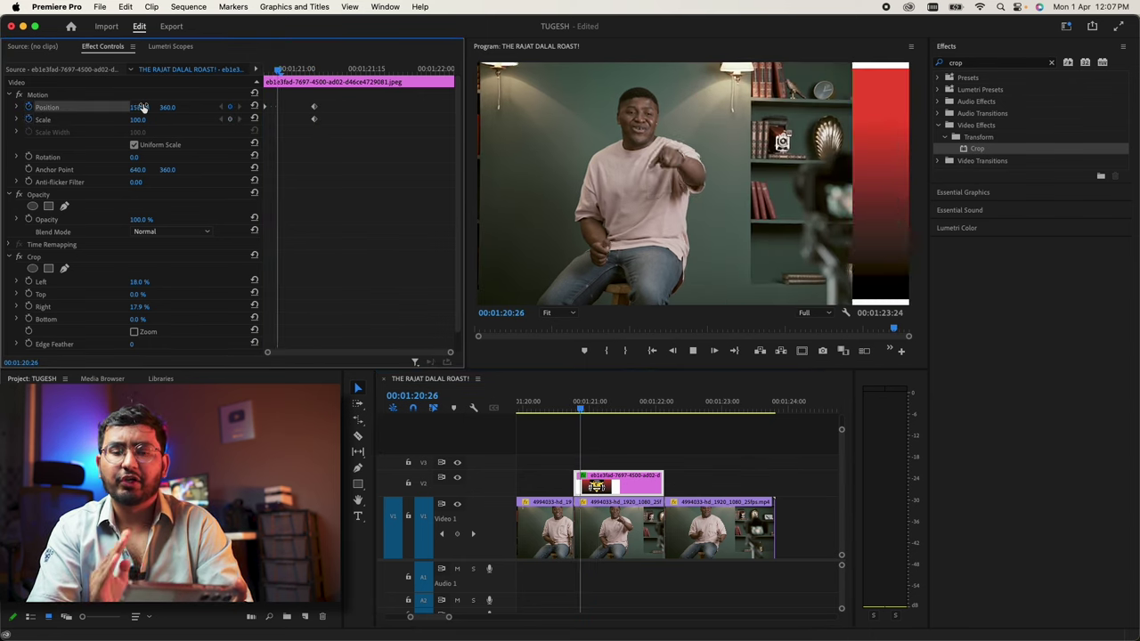
key(shift+Right)
key(shift+Right)
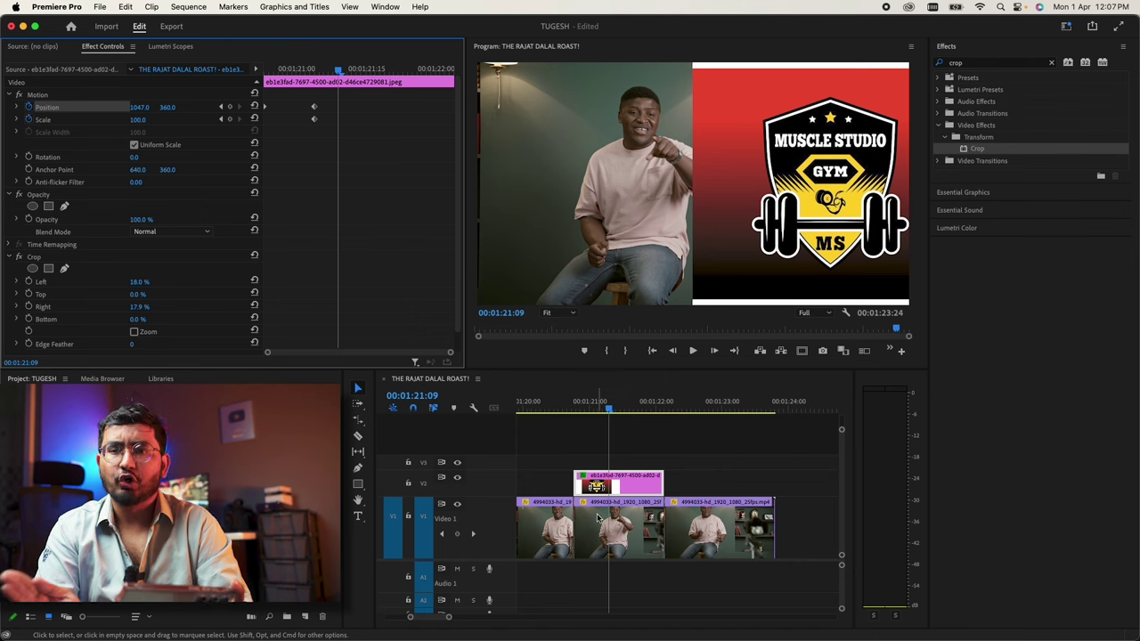
Step: Keyframe the man's V1 clip to Position X 481 so it shifts left beside the logo
click(598, 519)
drag(603, 402, 590, 402)
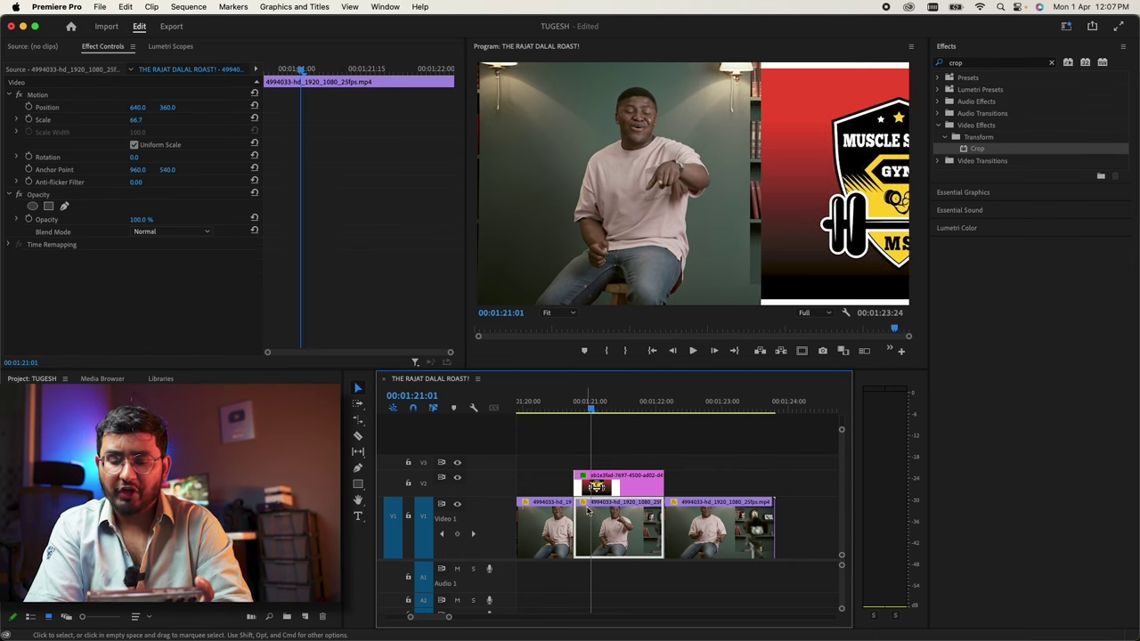
click(29, 106)
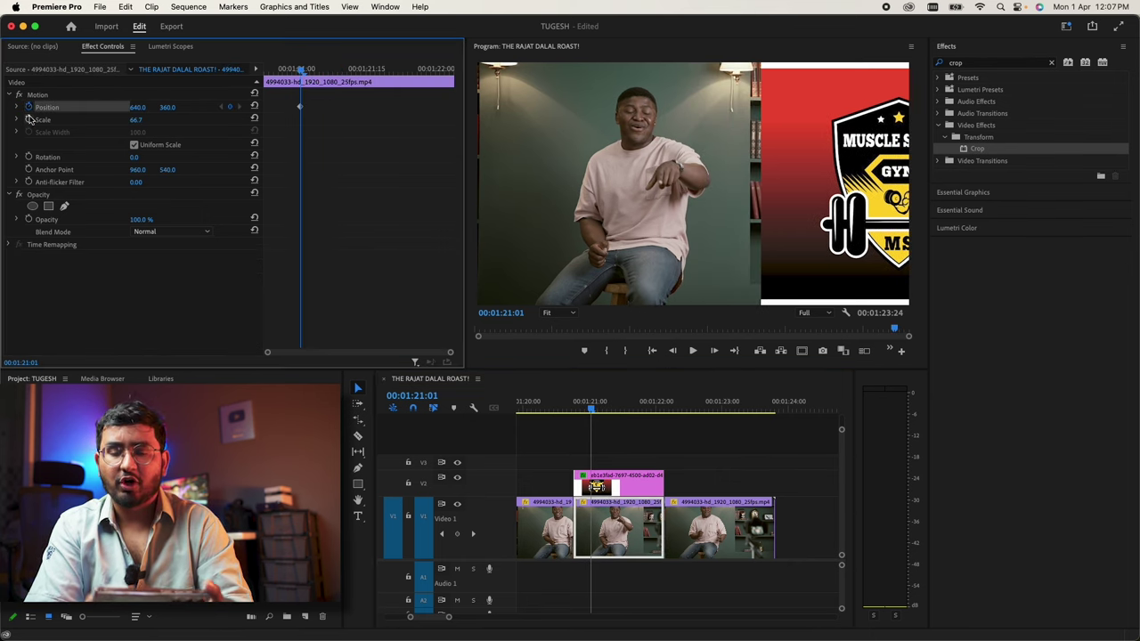
click(28, 119)
drag(138, 107, 67, 107)
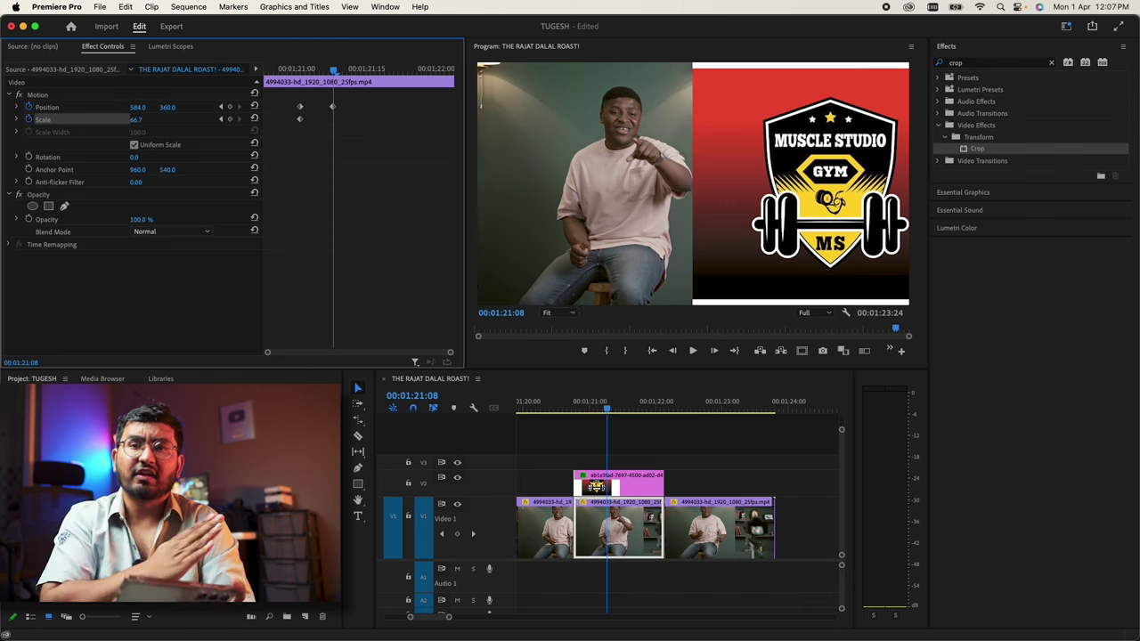
drag(562, 407, 583, 405)
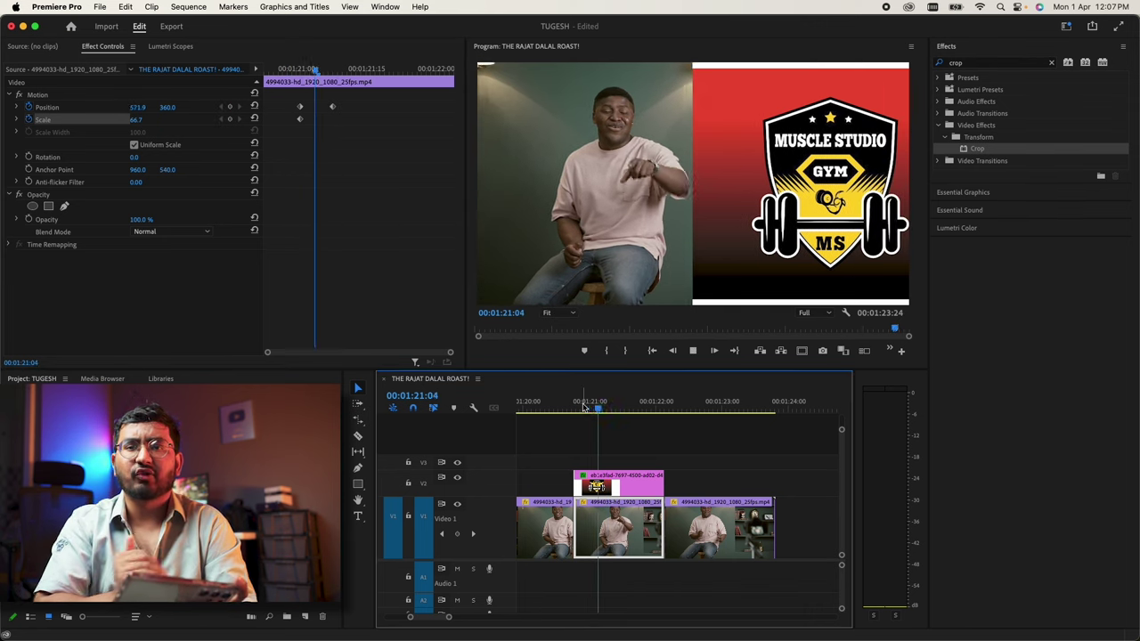
drag(583, 405, 581, 407)
key(space)
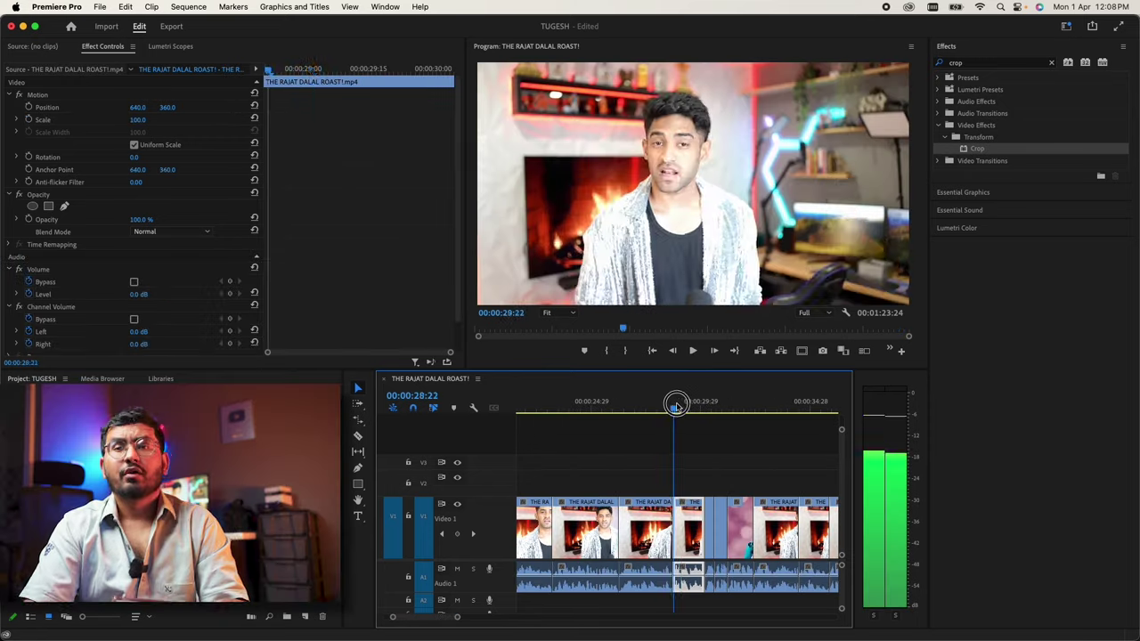
drag(675, 406, 730, 412)
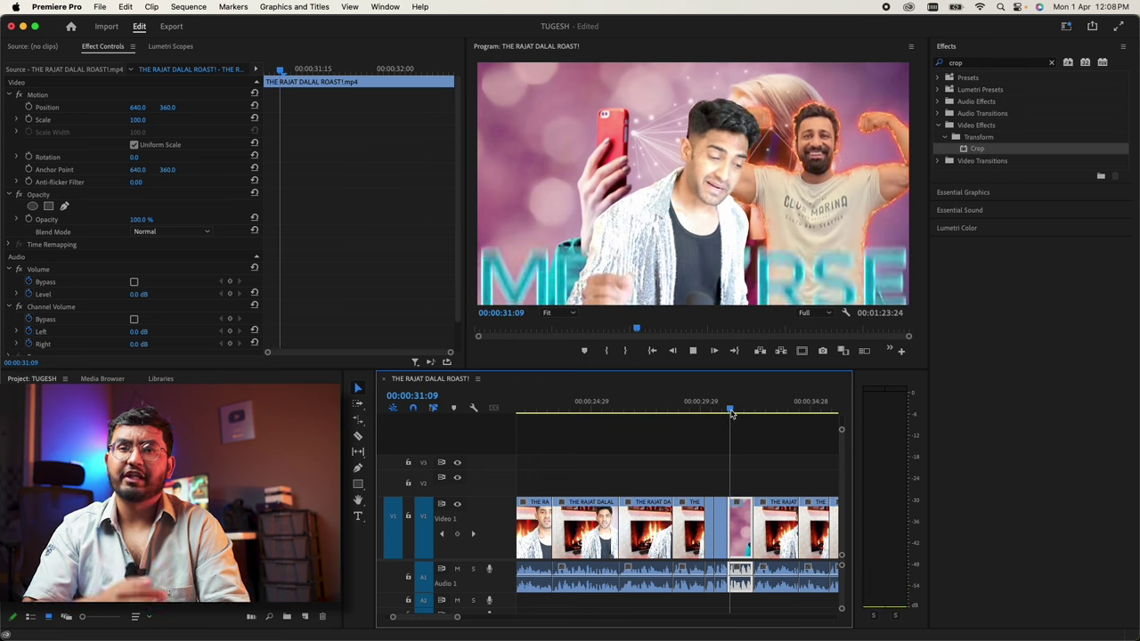
drag(731, 412, 747, 410)
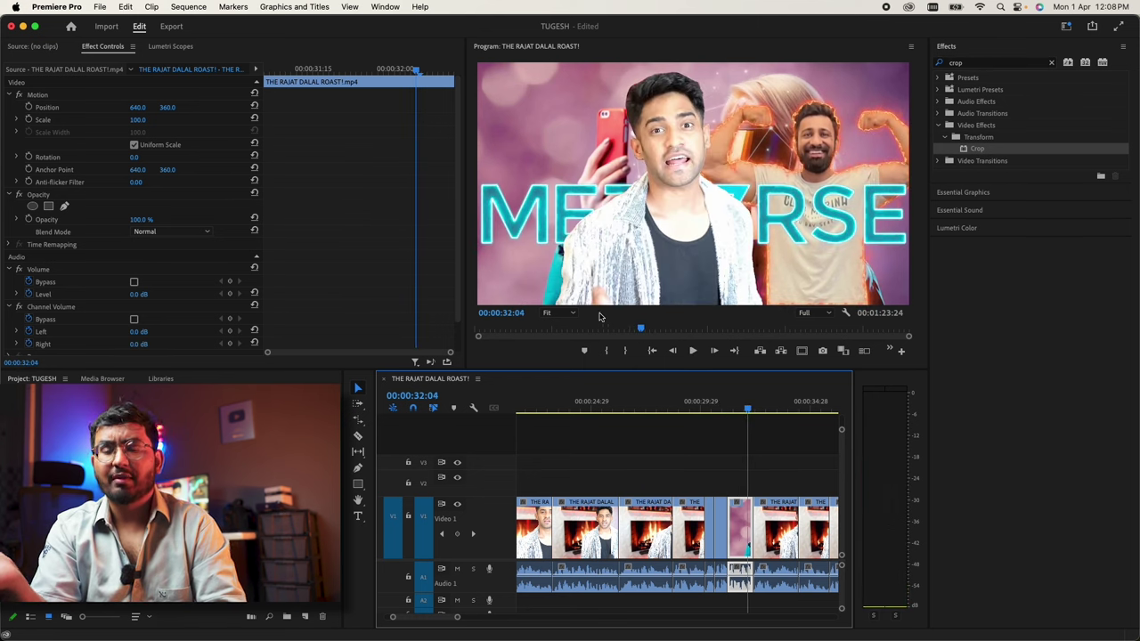
key(space)
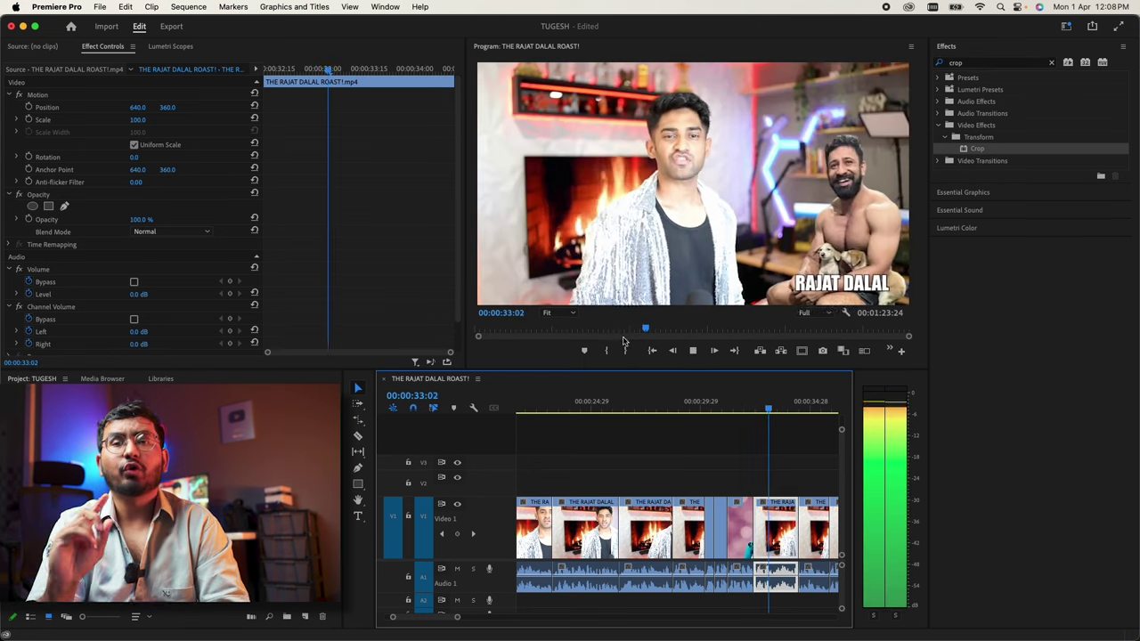
key(space)
key(space)
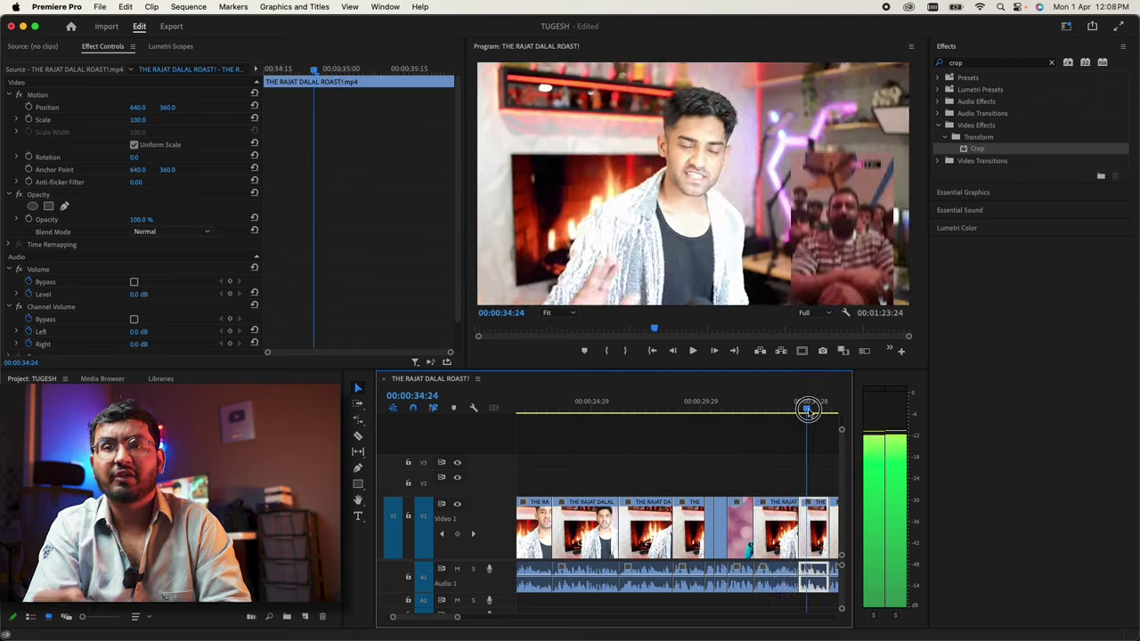
key(space)
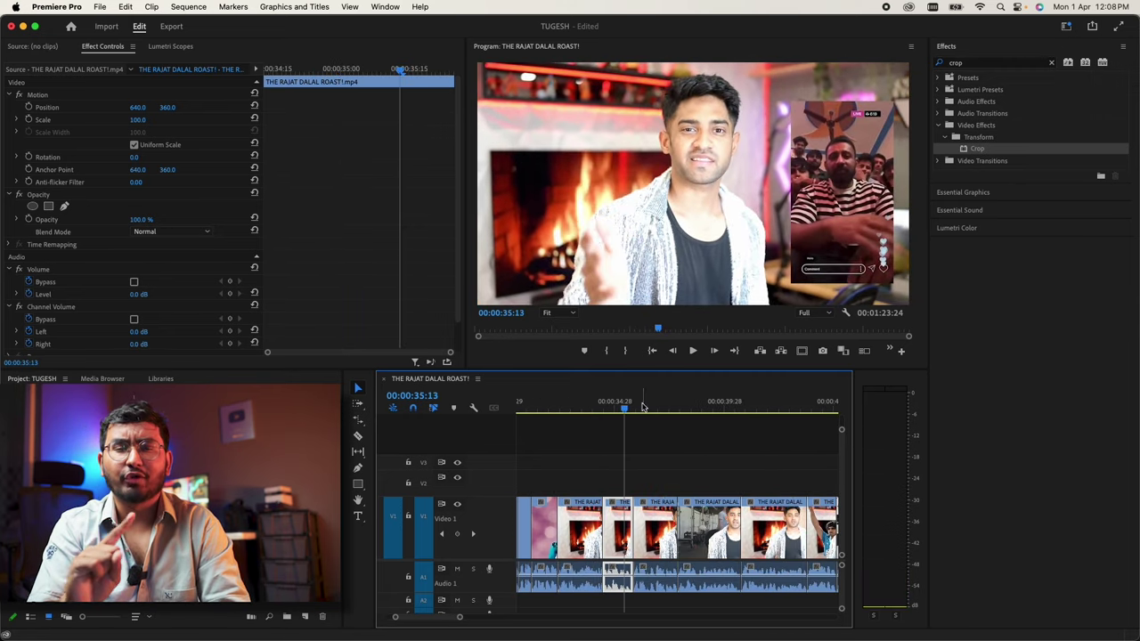
drag(643, 407, 667, 408)
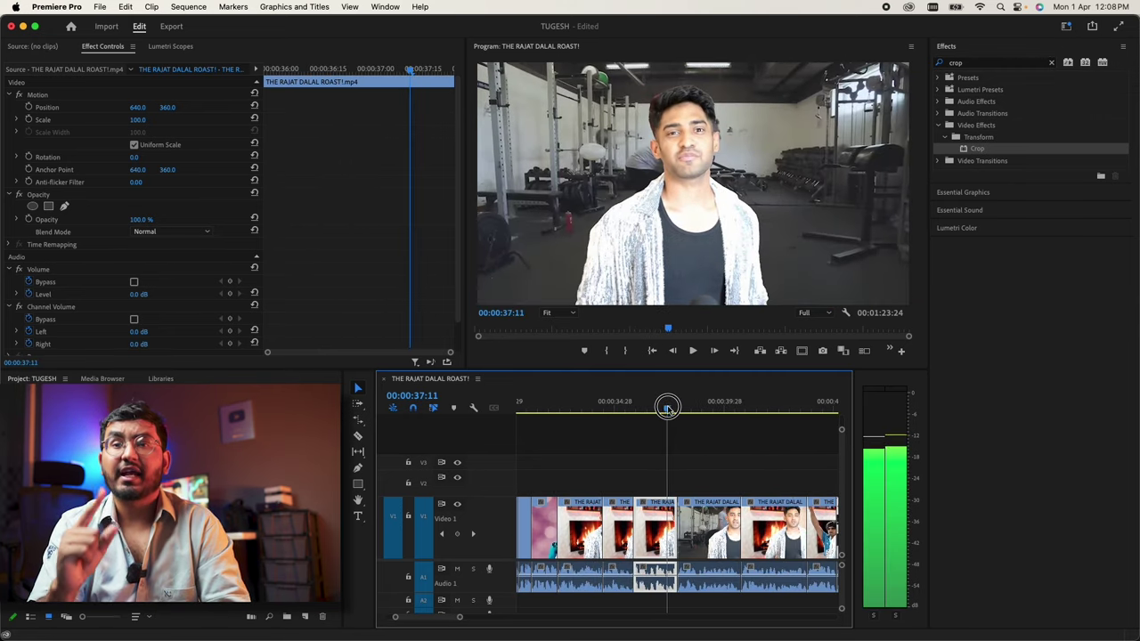
click(551, 314)
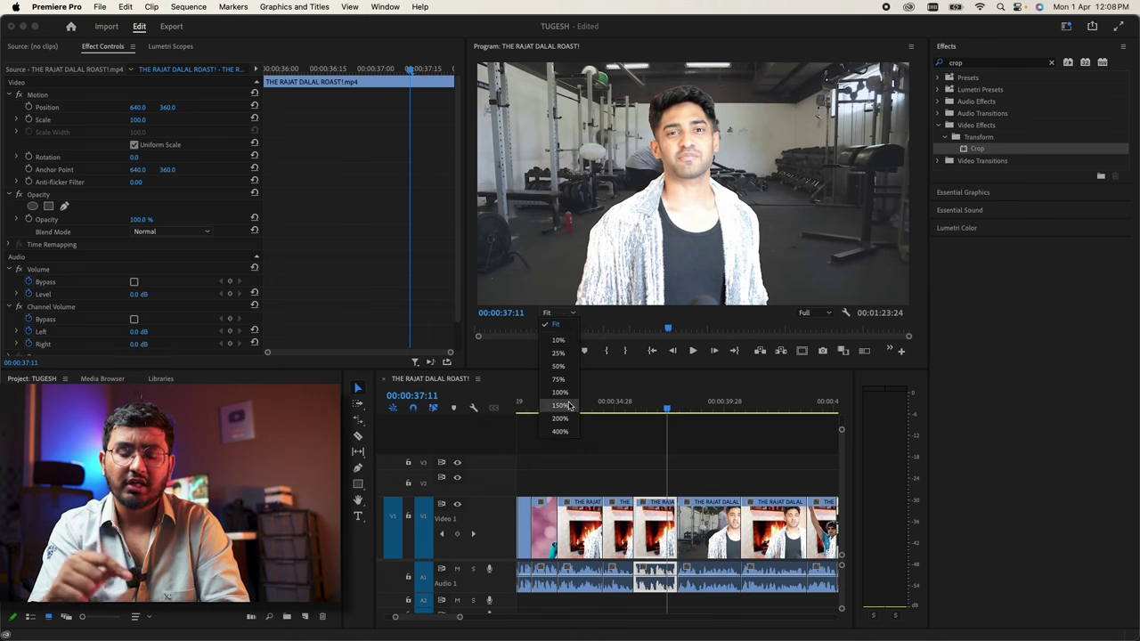
click(560, 405)
drag(910, 207, 898, 153)
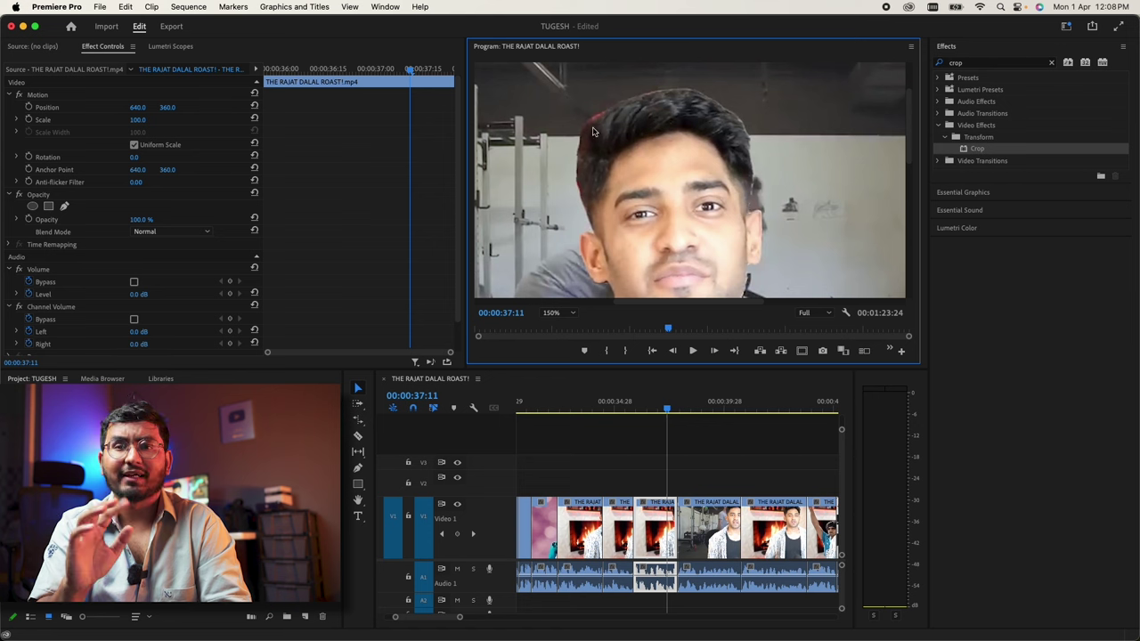
click(552, 312)
click(563, 326)
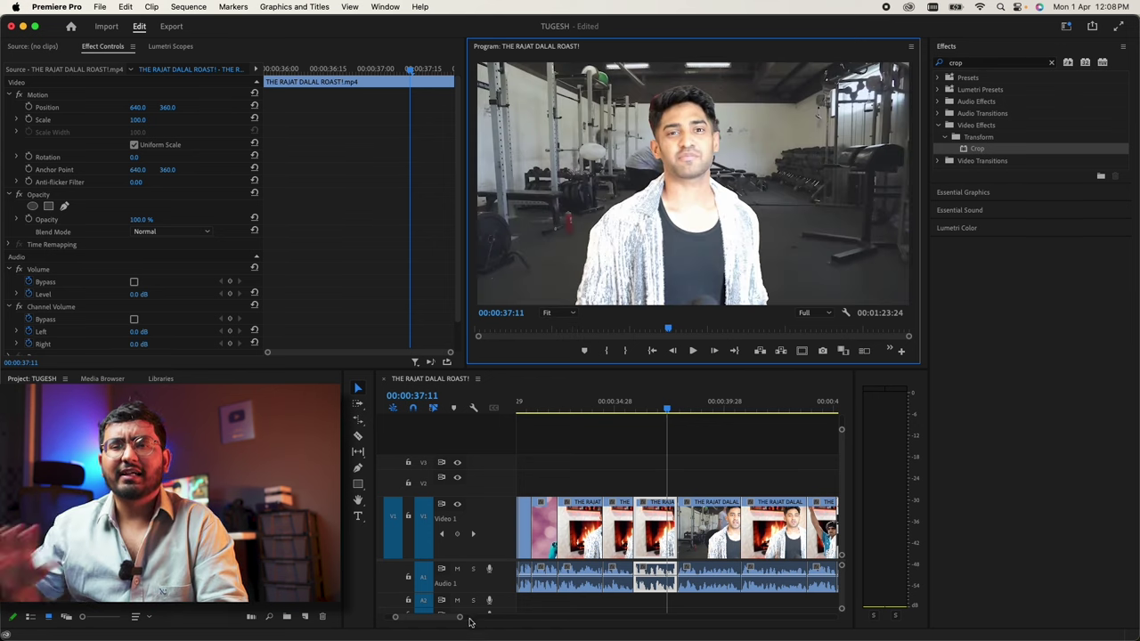
mouse_move(459, 617)
mouse_down()
mouse_move(535, 617)
mouse_move(449, 616)
mouse_up()
click(758, 400)
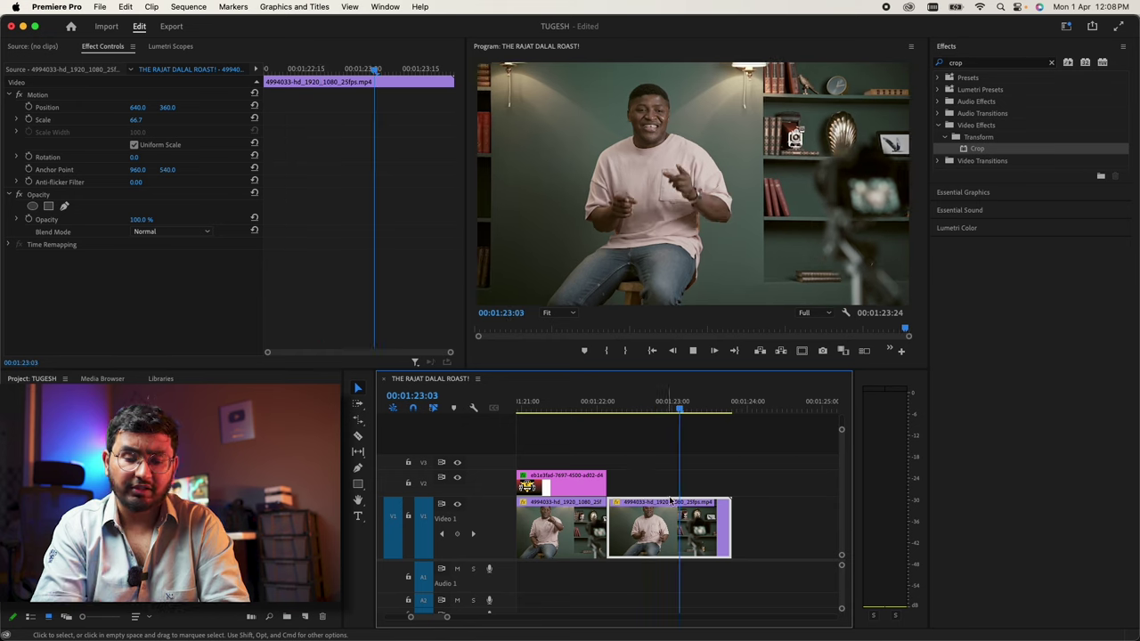
Step: Zoom in on the speaker clips and duplicate the second one onto V3 above the original
click(756, 402)
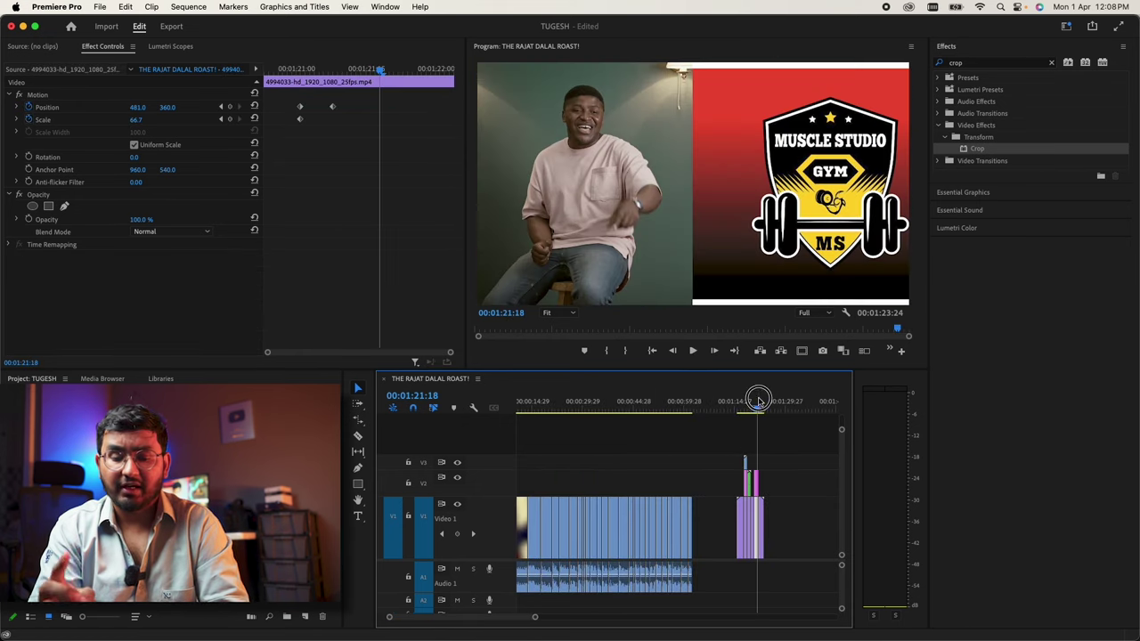
key(space)
drag(534, 617, 446, 616)
key(space)
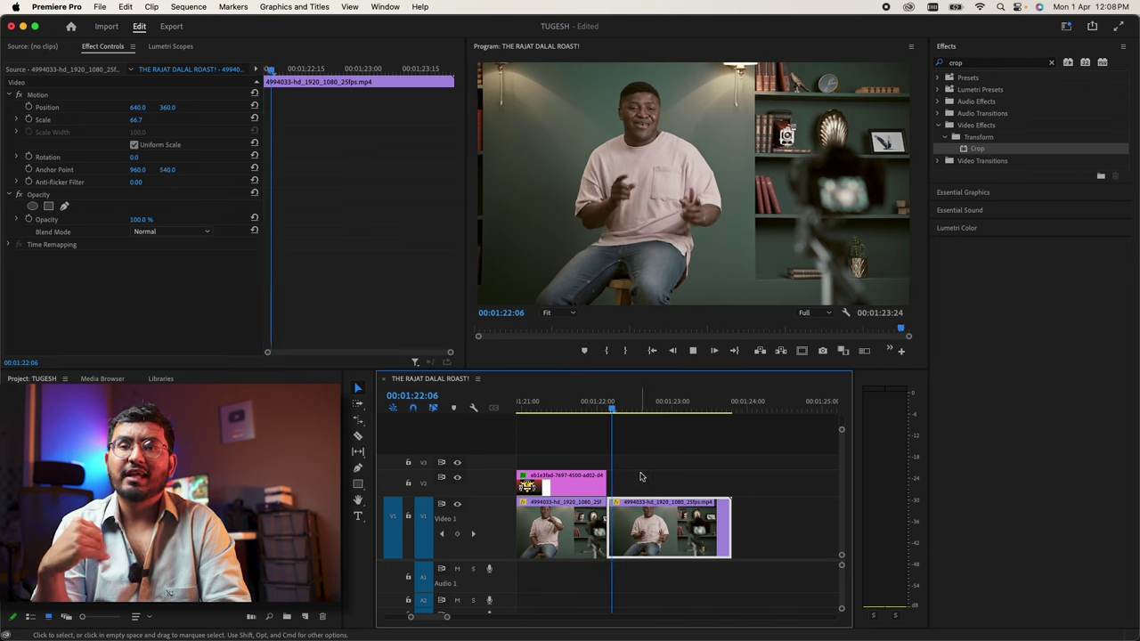
key(space)
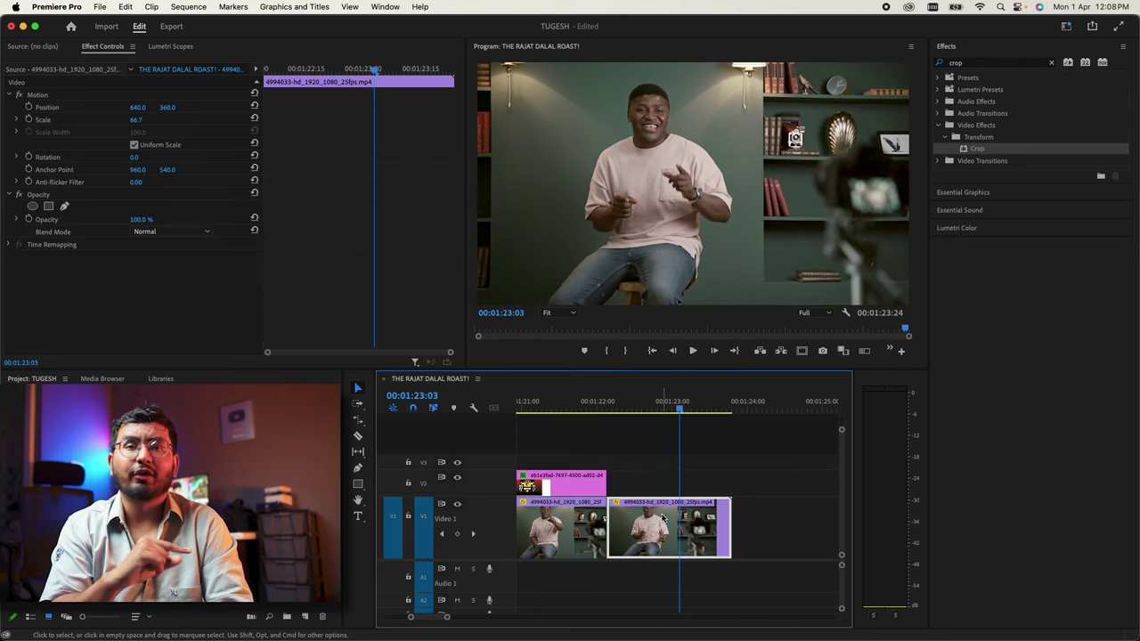
mouse_move(659, 517)
mouse_down()
mouse_move(659, 486)
mouse_move(632, 463)
mouse_up()
click(624, 406)
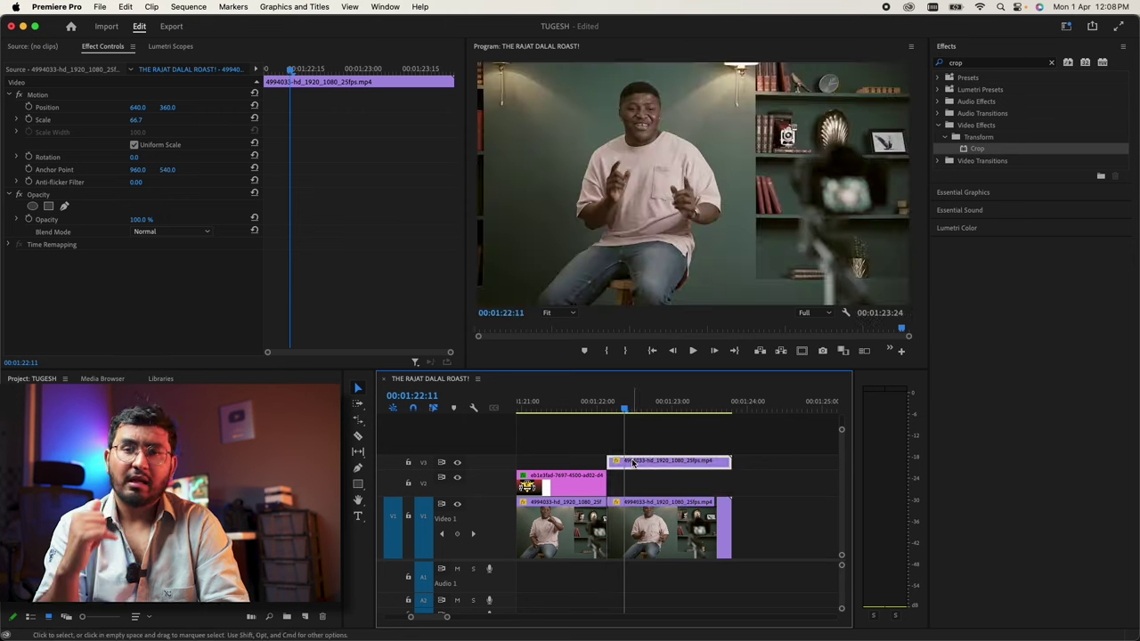
drag(614, 411, 639, 410)
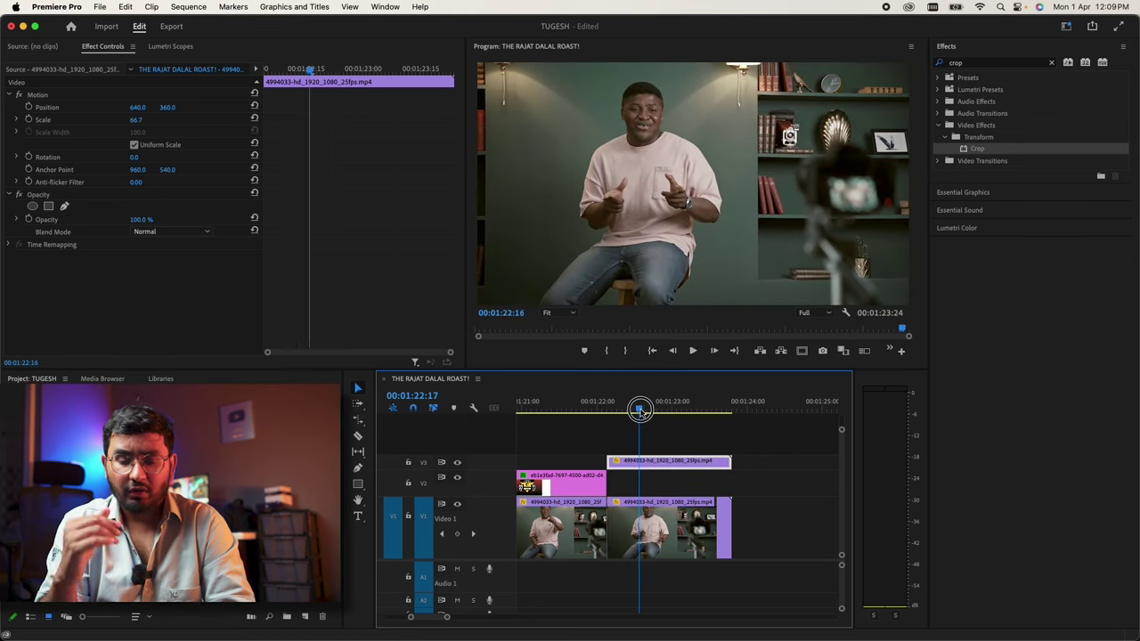
Step: Replace the duplicated V3 clip with an After Effects composition
right_click(653, 462)
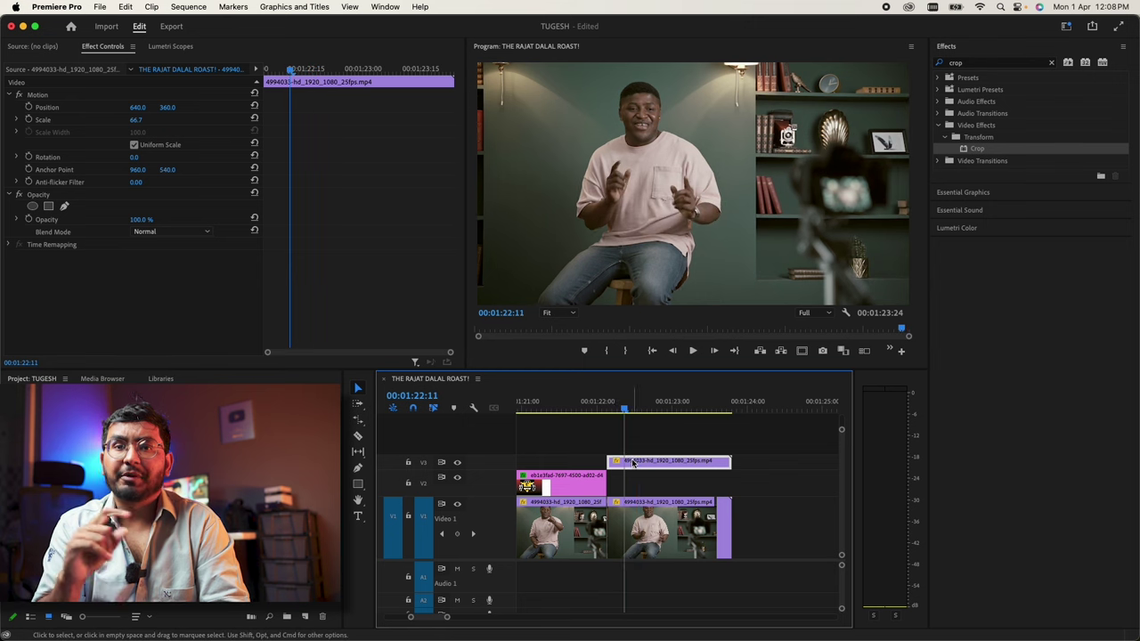
drag(614, 410, 642, 410)
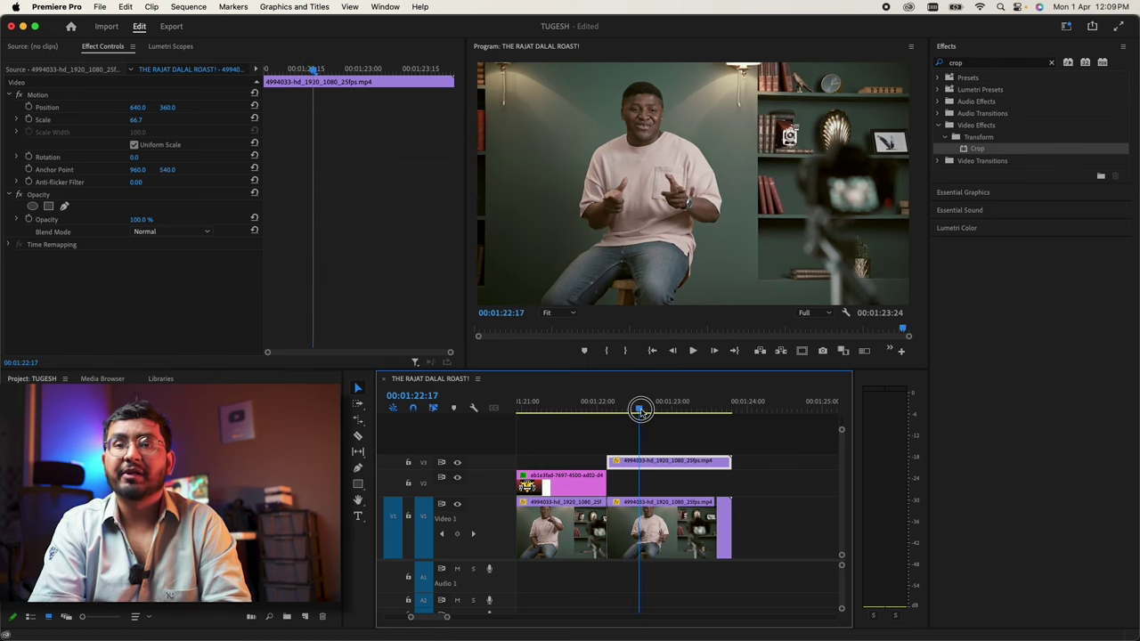
right_click(653, 463)
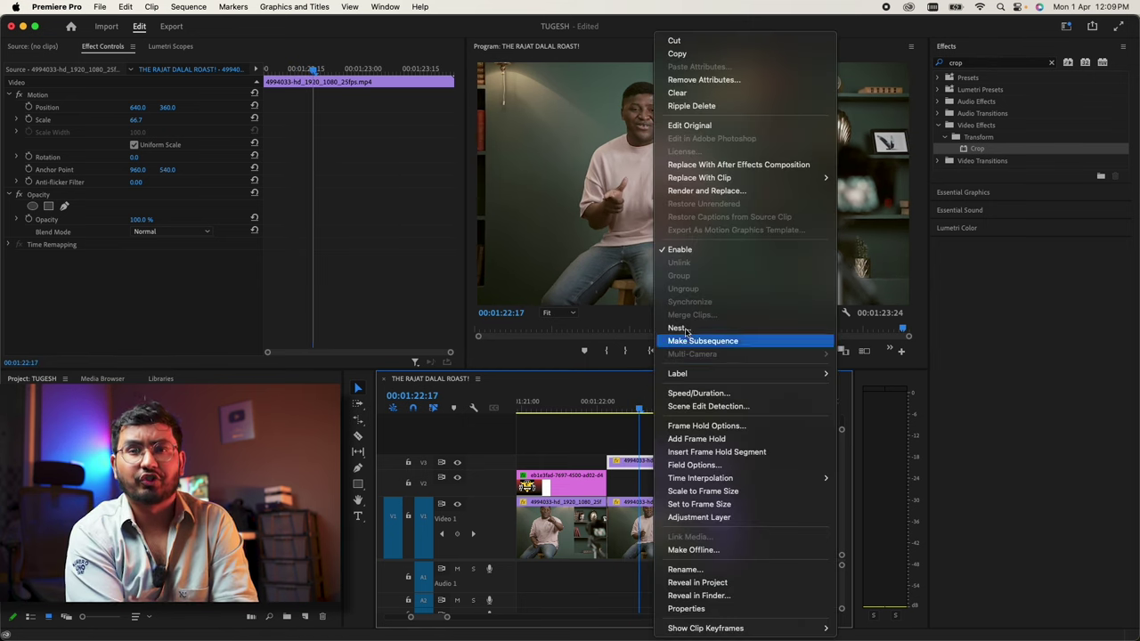
click(692, 167)
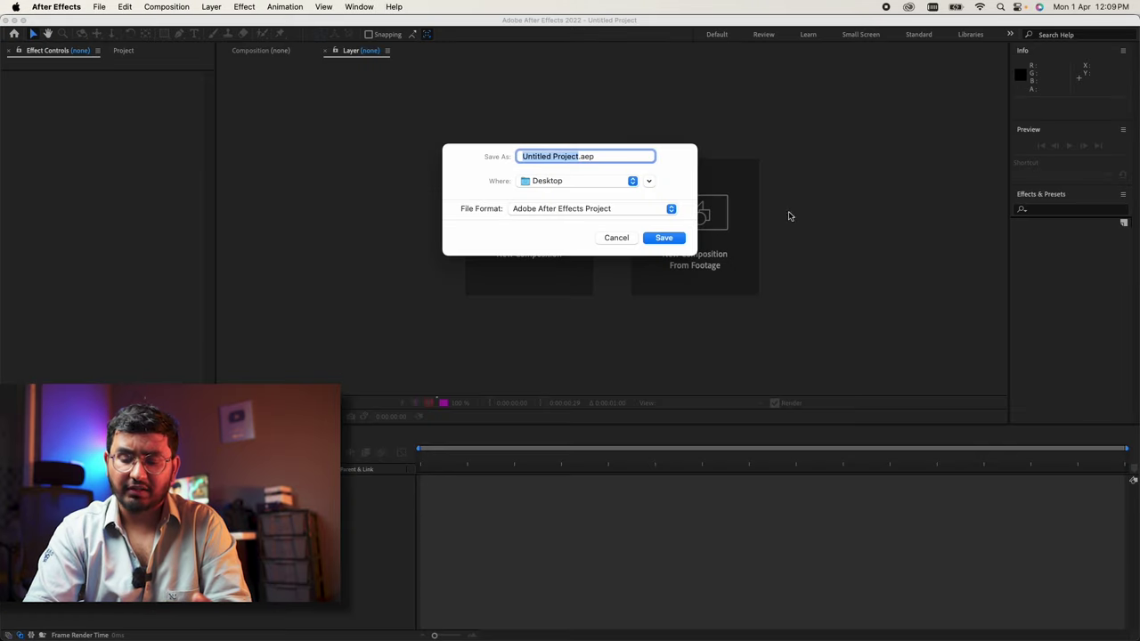
Step: Save the After Effects project as Untitled Project.aep on the Desktop and preview the comp
click(681, 238)
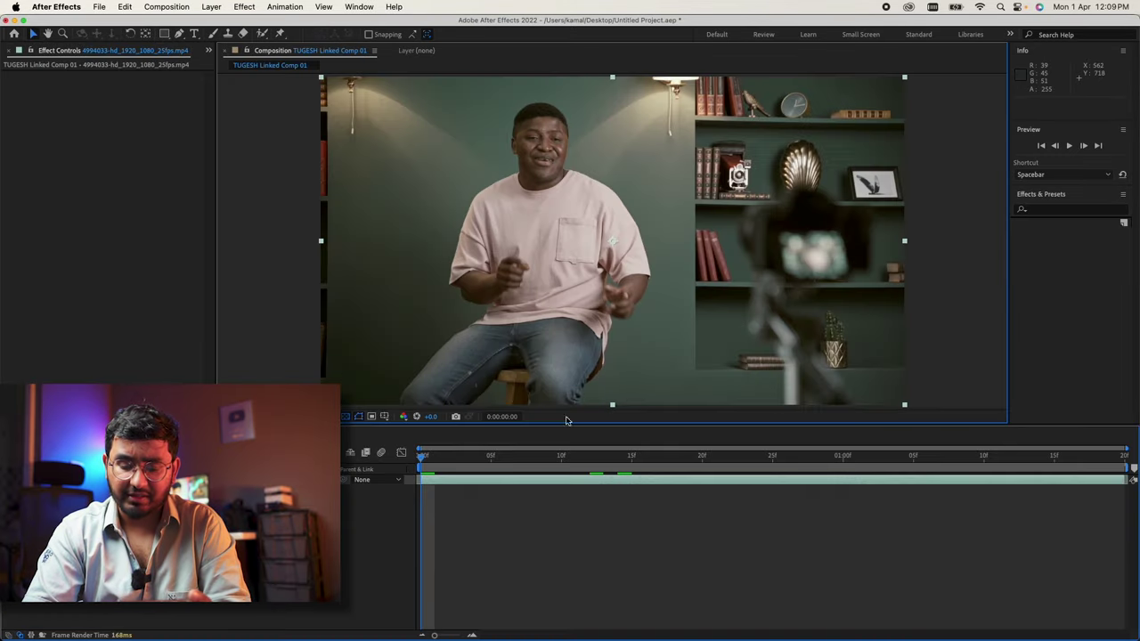
key(space)
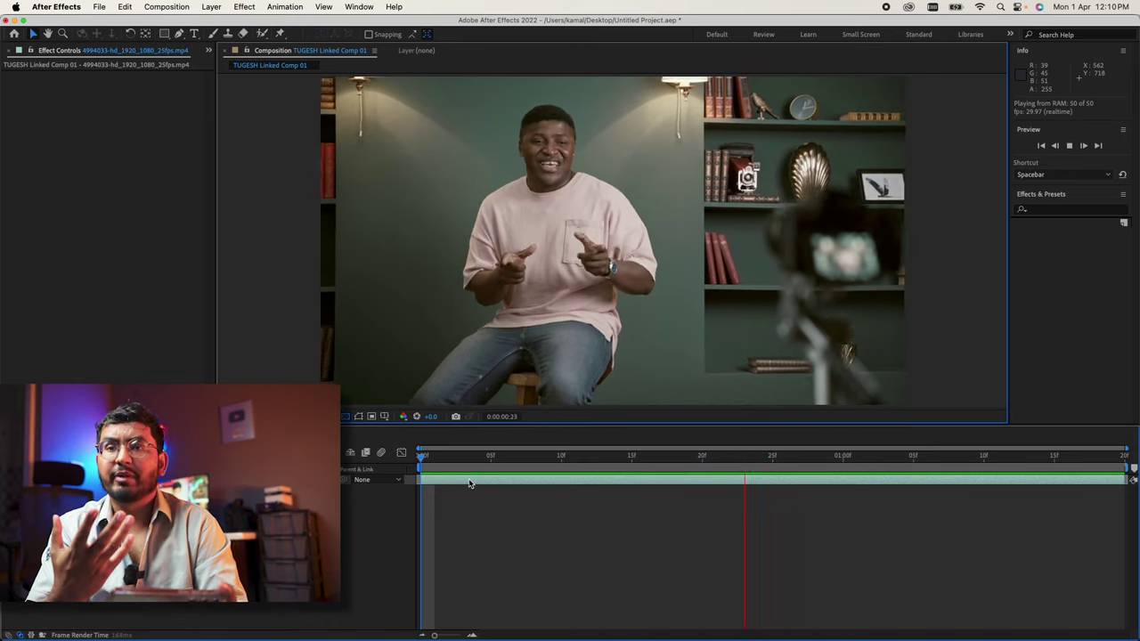
key(space)
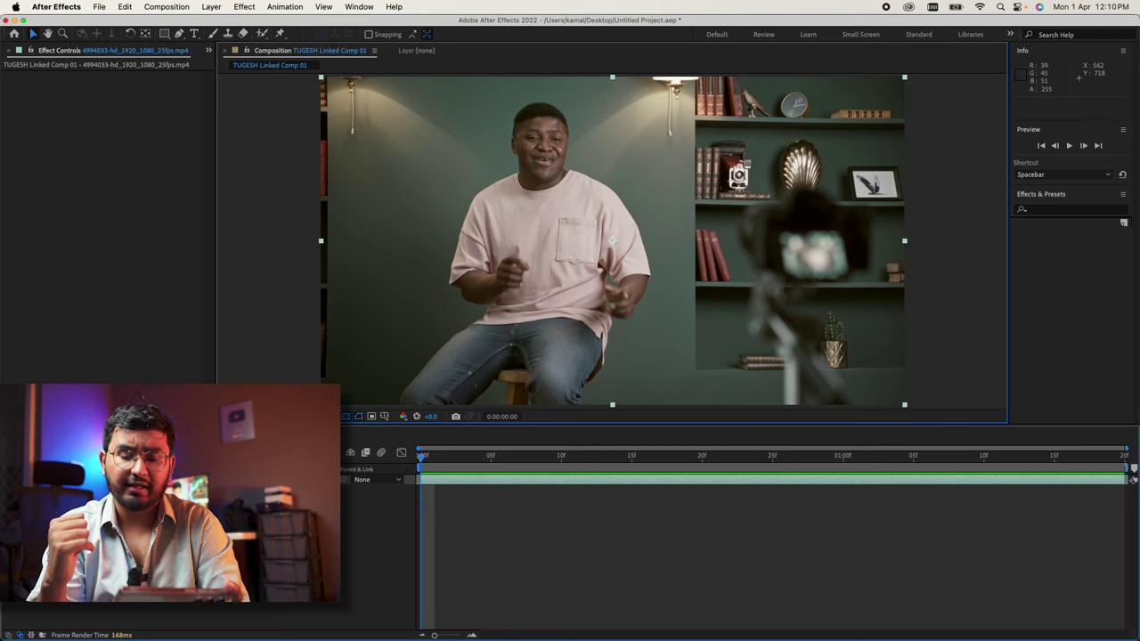
Step: Roto Brush the seated man in the layer view, subtracting the surrounding background
double_click(466, 484)
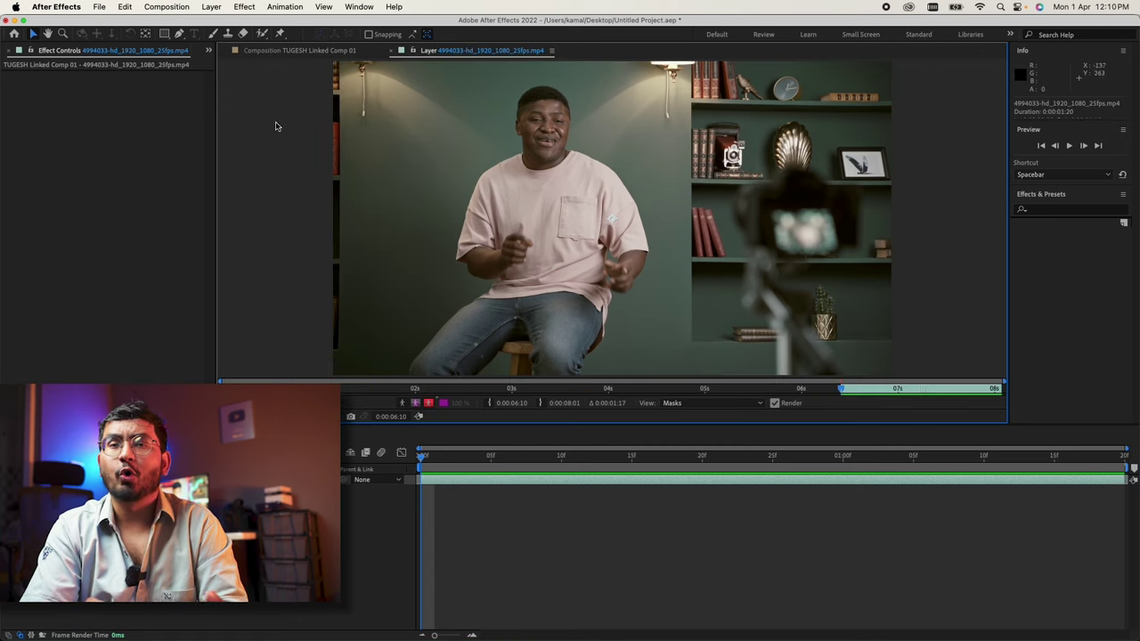
click(263, 33)
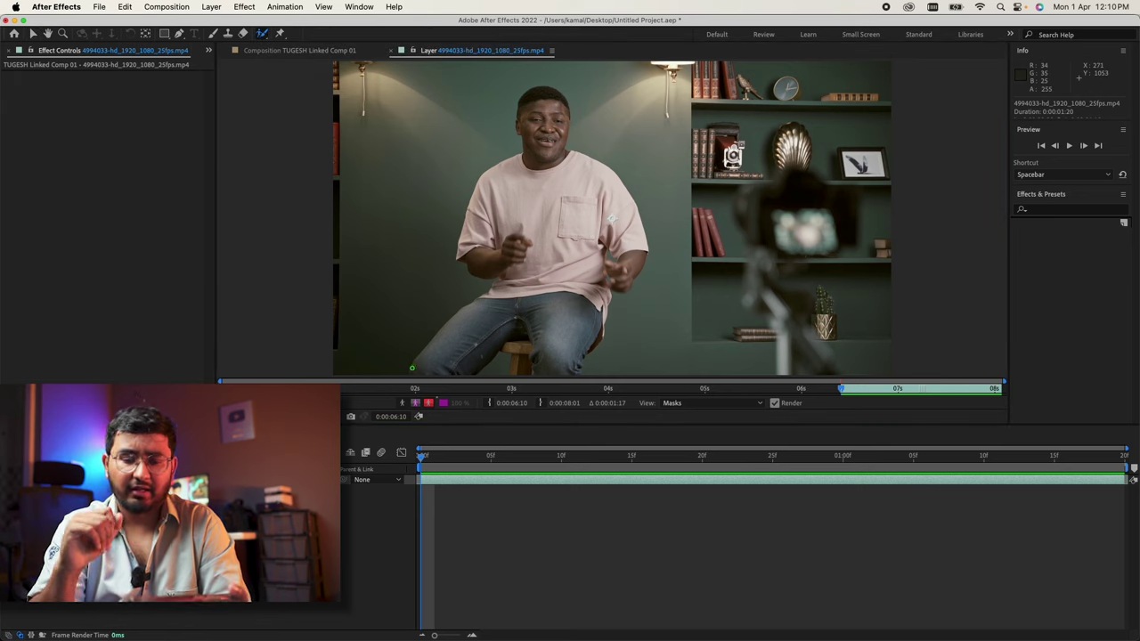
drag(412, 368, 419, 363)
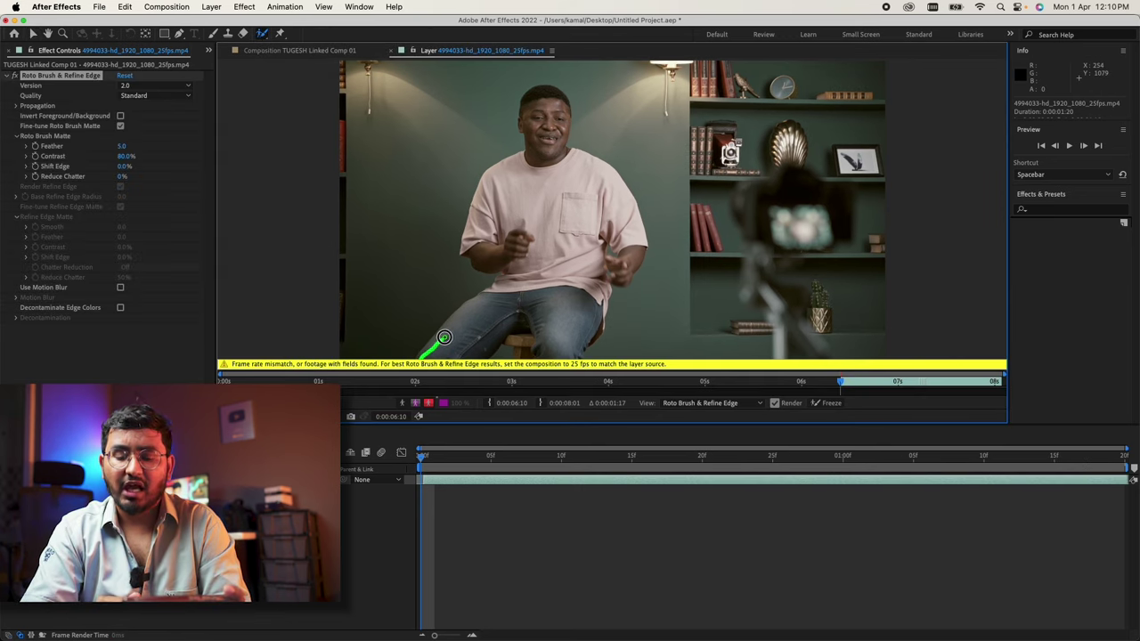
drag(405, 363, 484, 159)
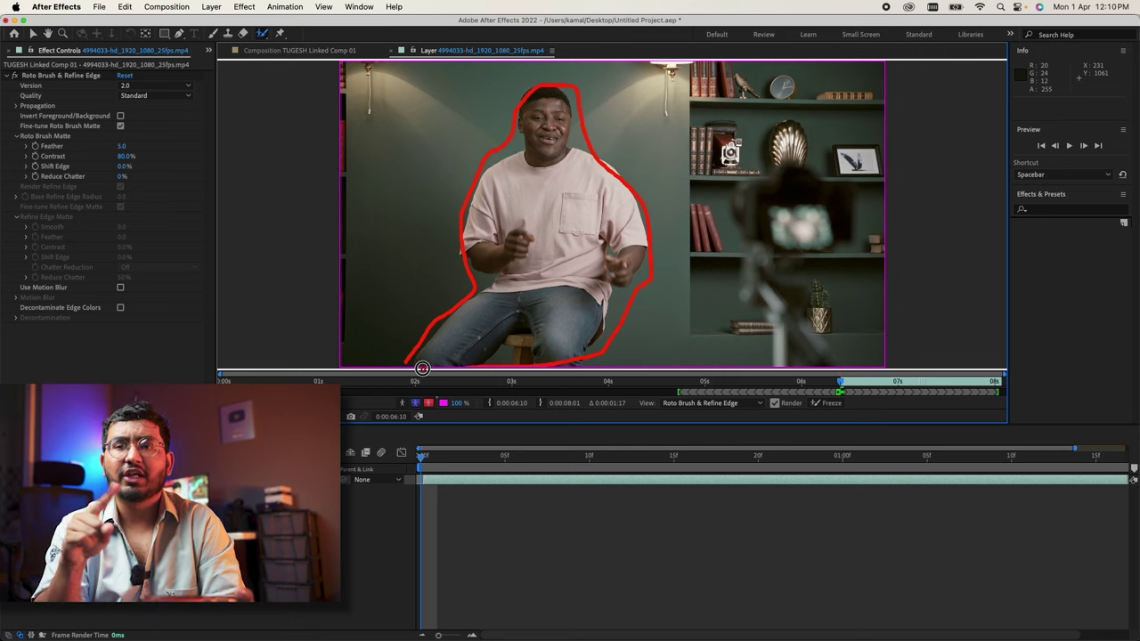
drag(406, 364, 408, 365)
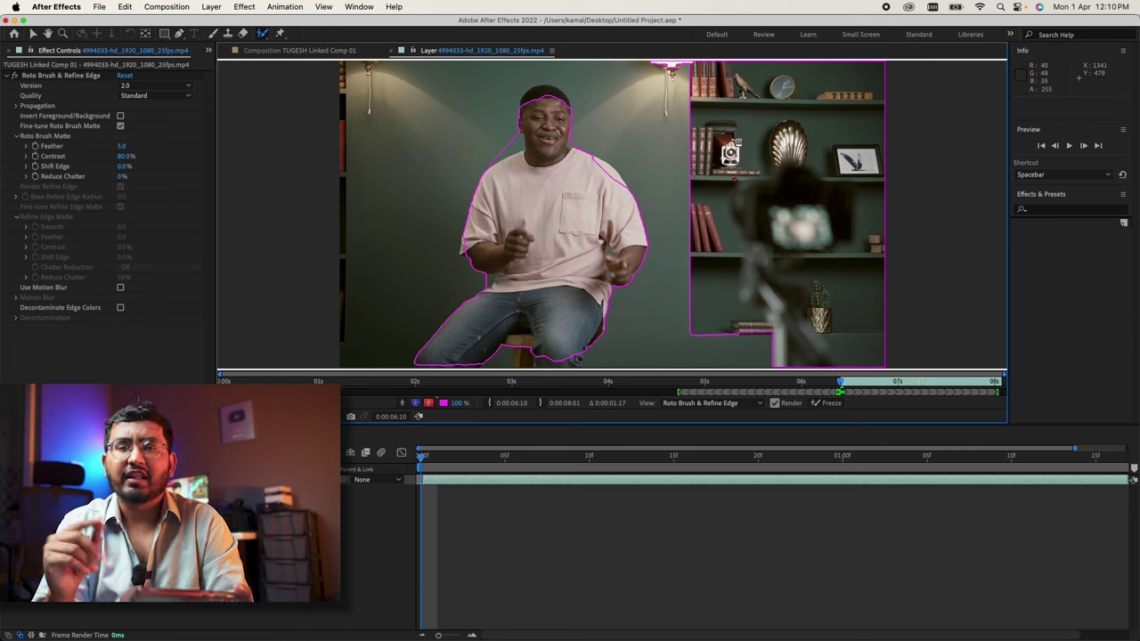
Step: Refine the matte: remove bookshelves and camera area, add back the head and right shoulder
drag(761, 333, 760, 333)
mouse_move(720, 163)
mouse_down()
mouse_move(786, 152)
mouse_move(769, 148)
mouse_up()
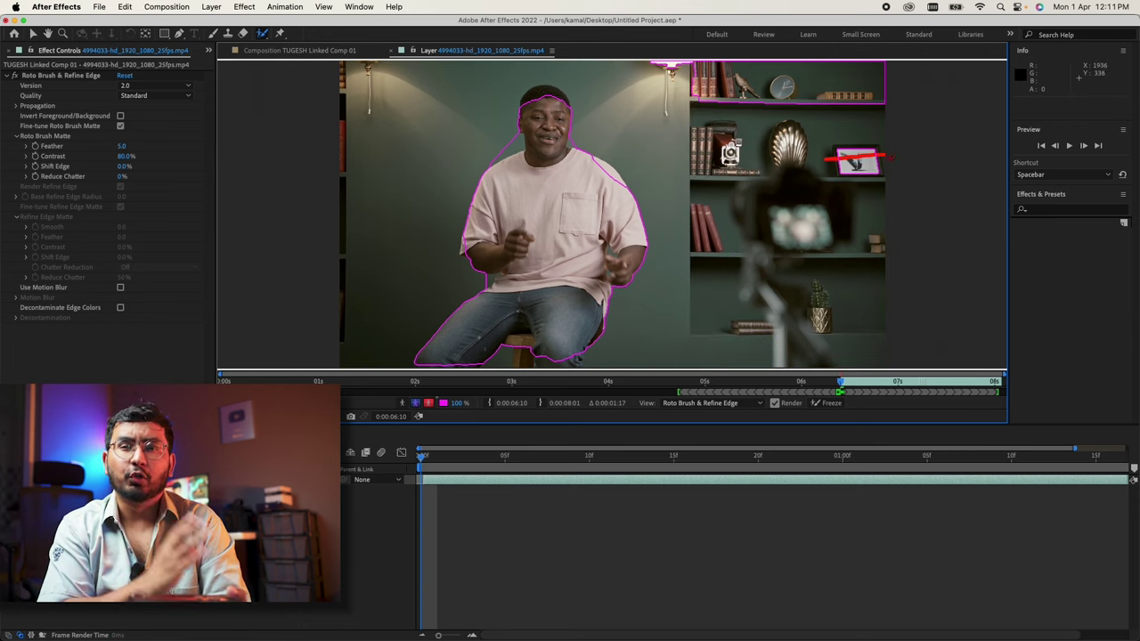
mouse_move(657, 73)
mouse_down()
mouse_move(650, 66)
mouse_move(681, 71)
mouse_up()
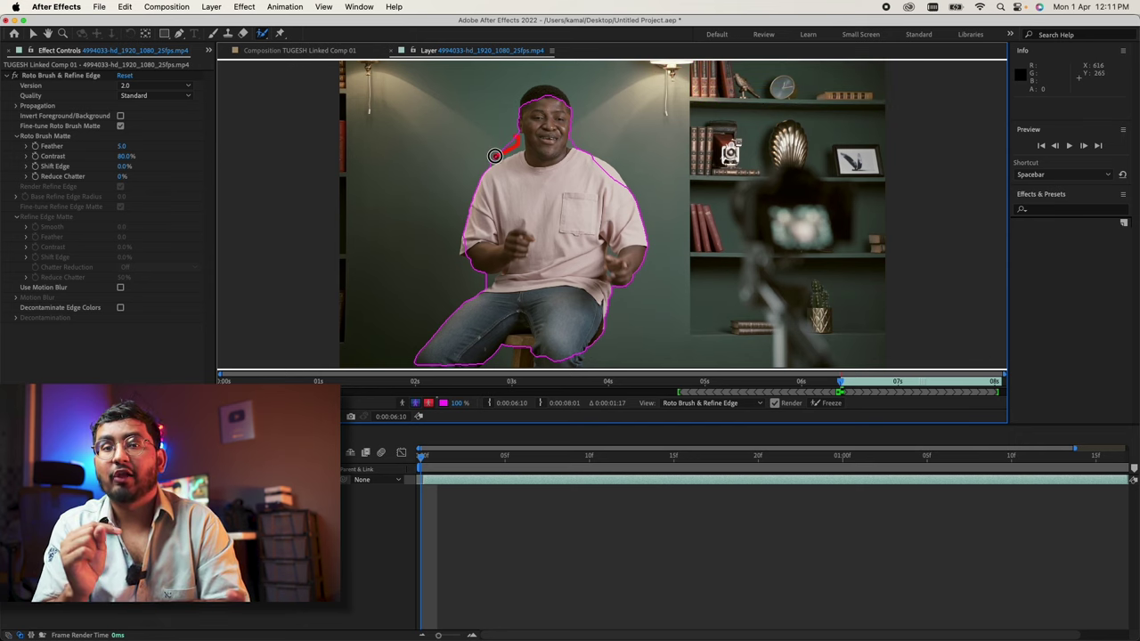
drag(557, 96, 549, 107)
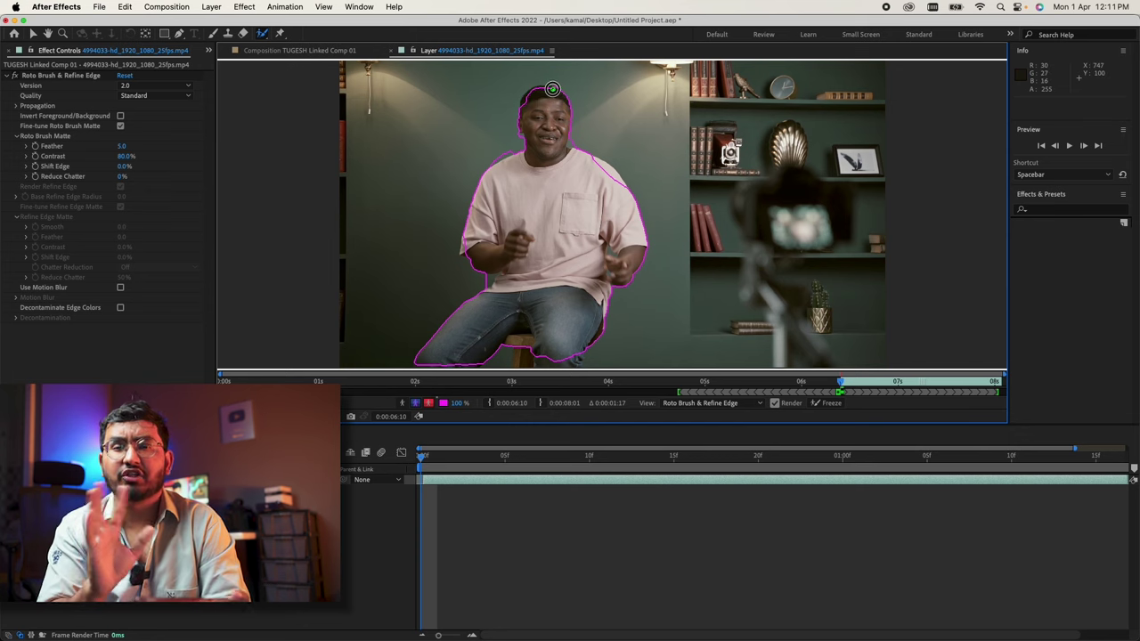
drag(522, 101, 523, 105)
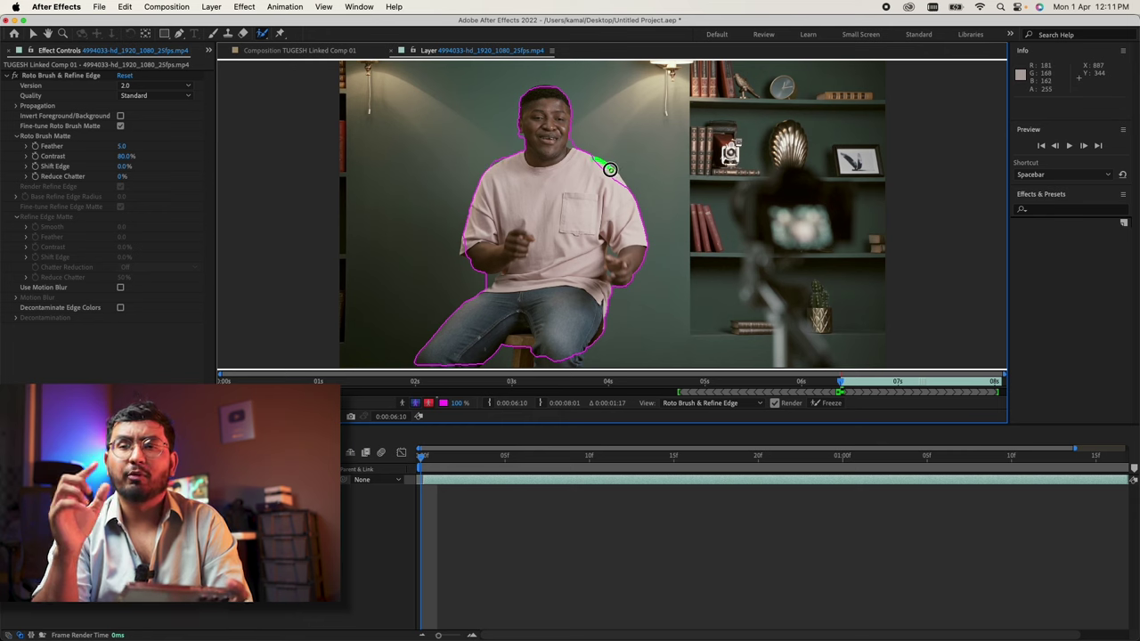
drag(610, 170, 619, 186)
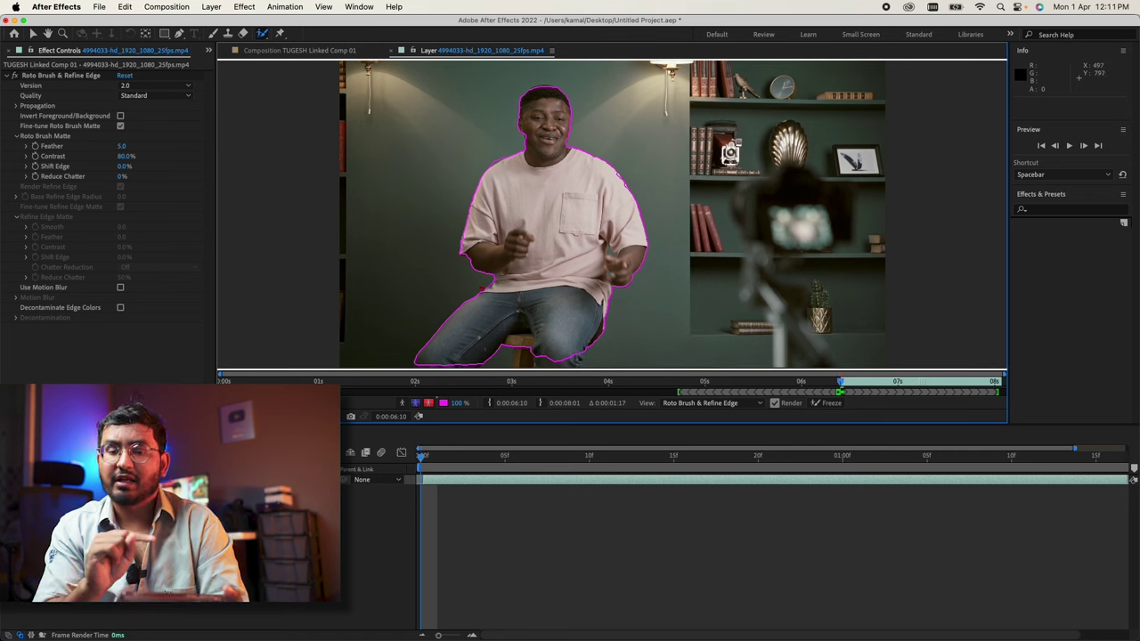
key(space)
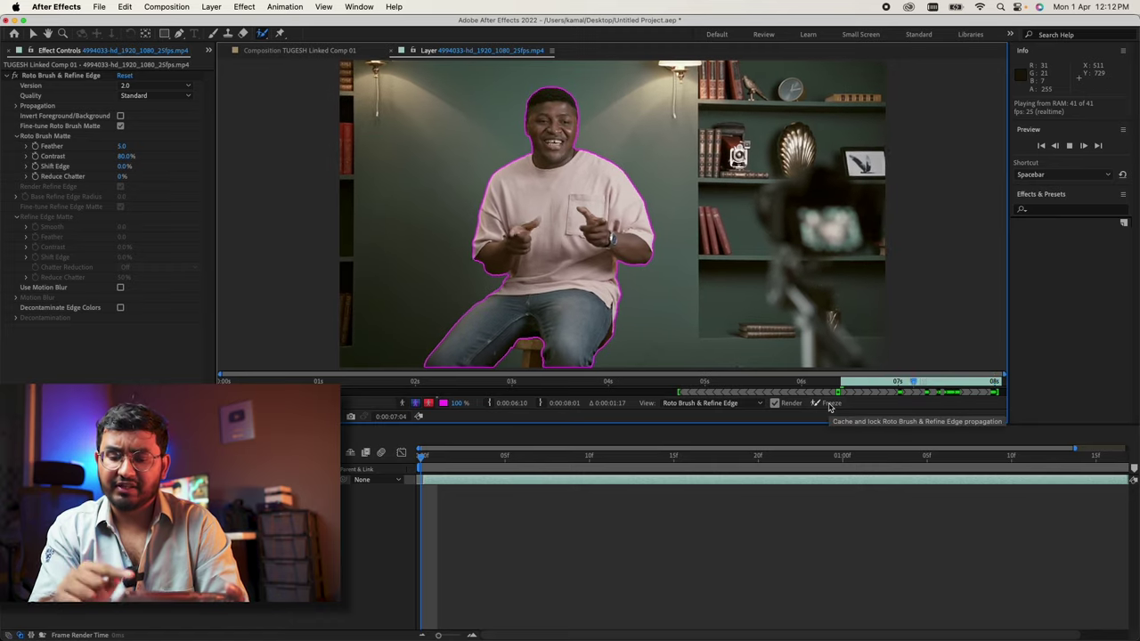
Step: Freeze the Roto Brush matte across the clip and return to the Premiere timeline
click(828, 404)
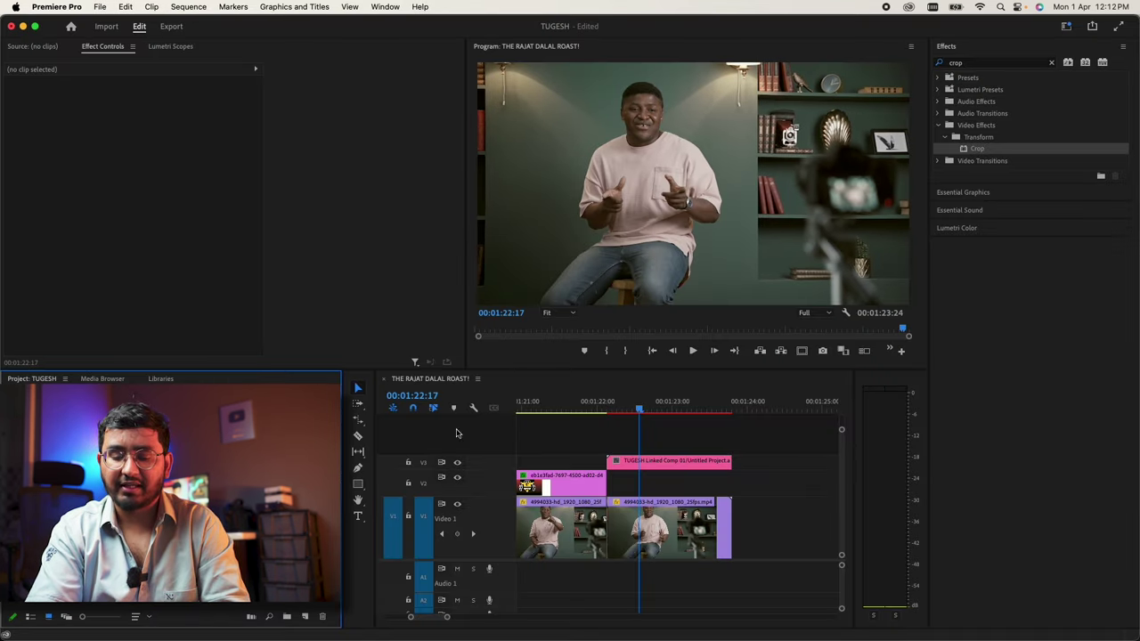
drag(617, 415, 636, 409)
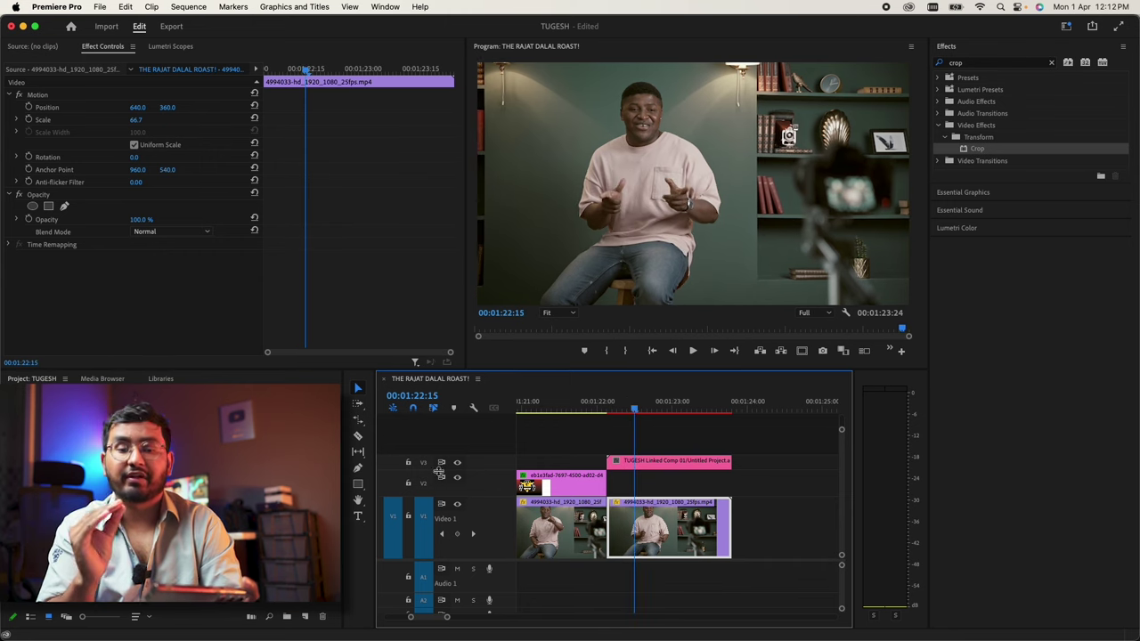
drag(447, 618, 500, 617)
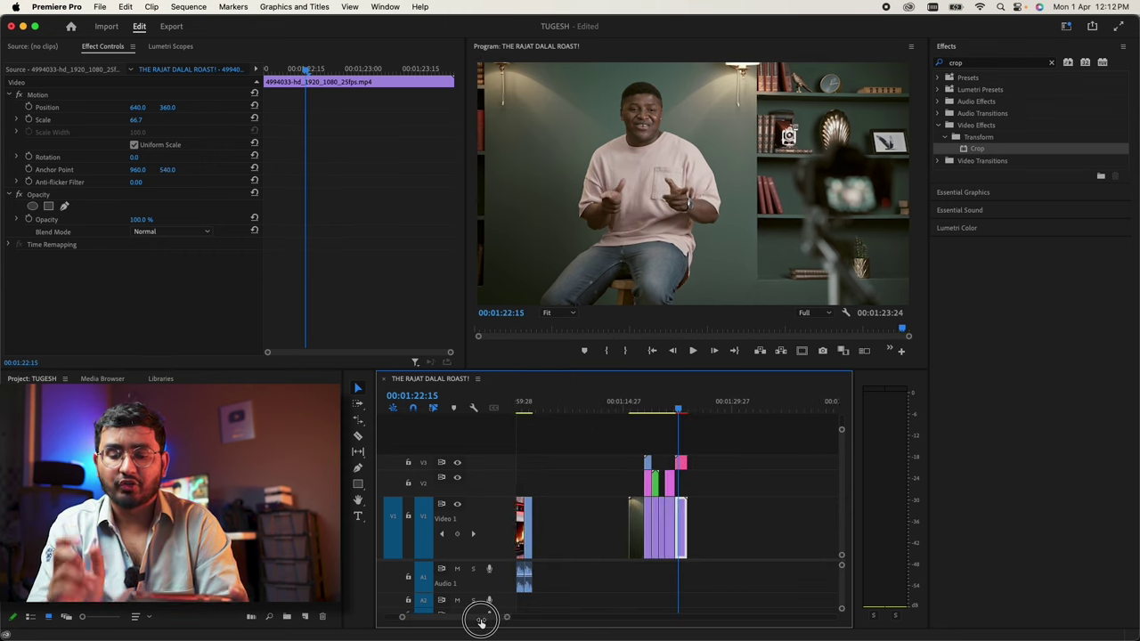
Step: Slide the Wave_Gradient_04.gif clip on V2 left beneath the speaker comp
click(552, 401)
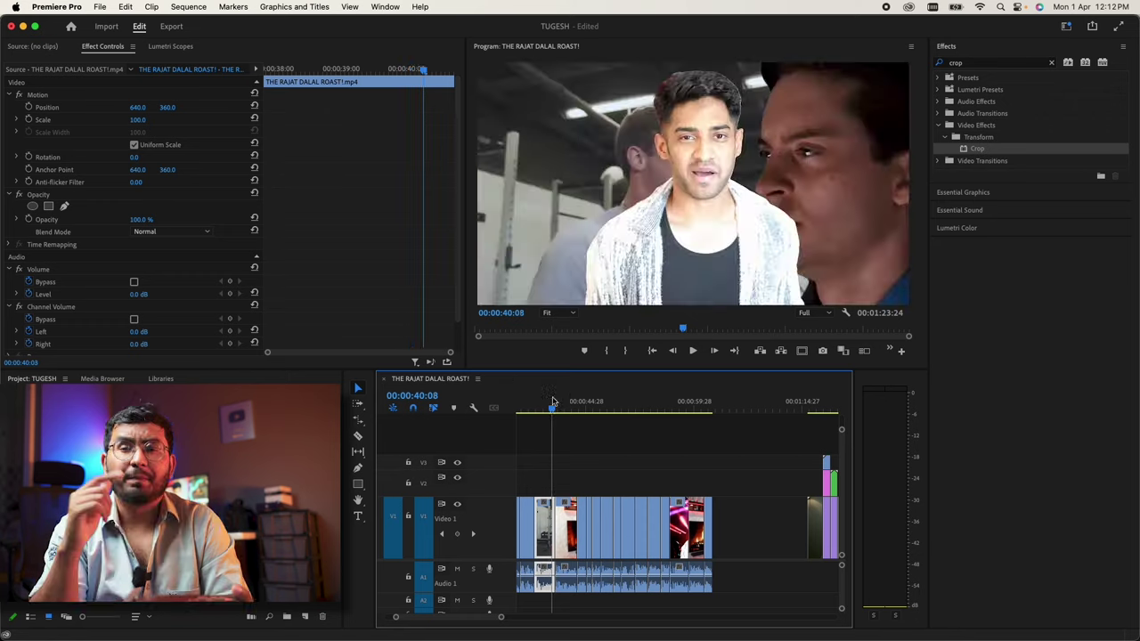
scroll(558, 404, up, 3)
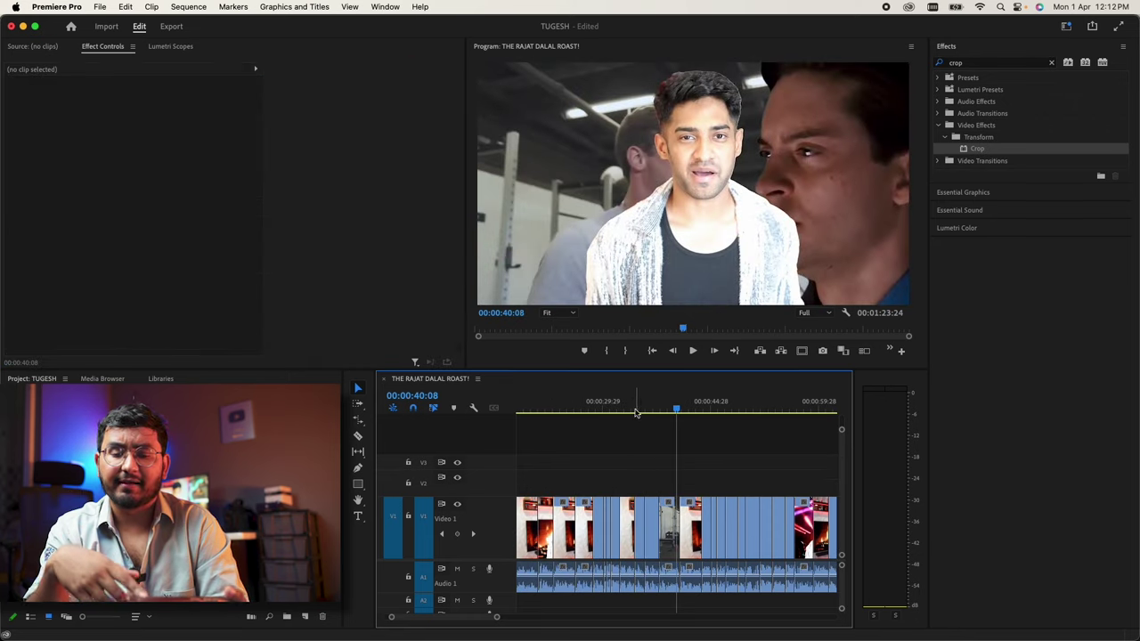
drag(633, 413, 648, 416)
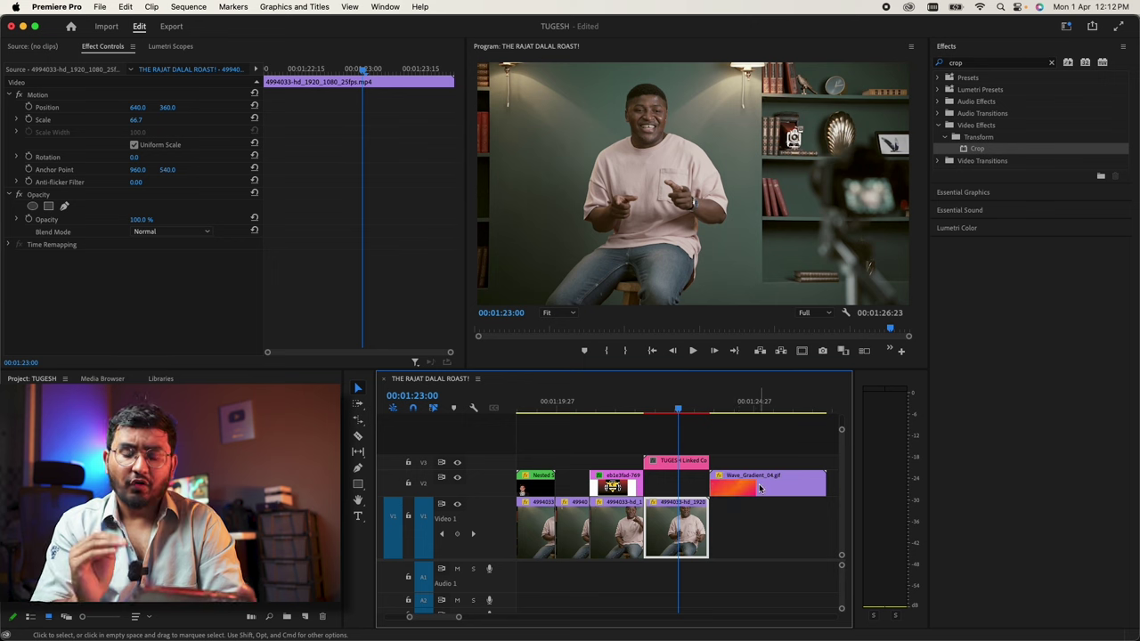
drag(760, 488, 693, 489)
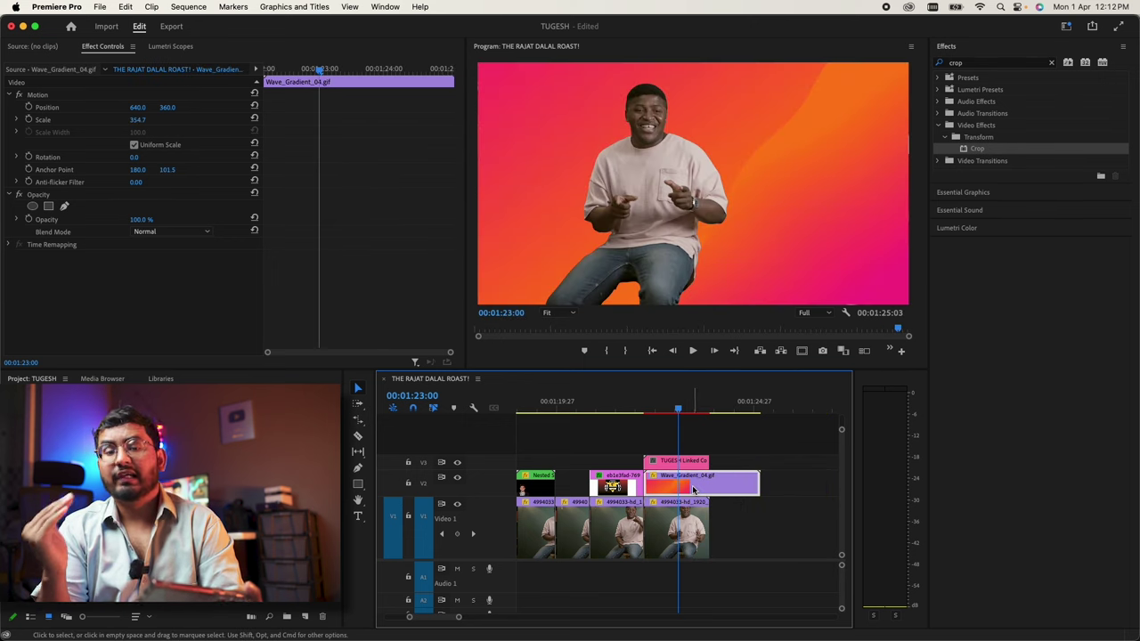
Step: Position the gradient under the last talking clip, checking the cut-out with V1 hidden
drag(645, 407, 660, 406)
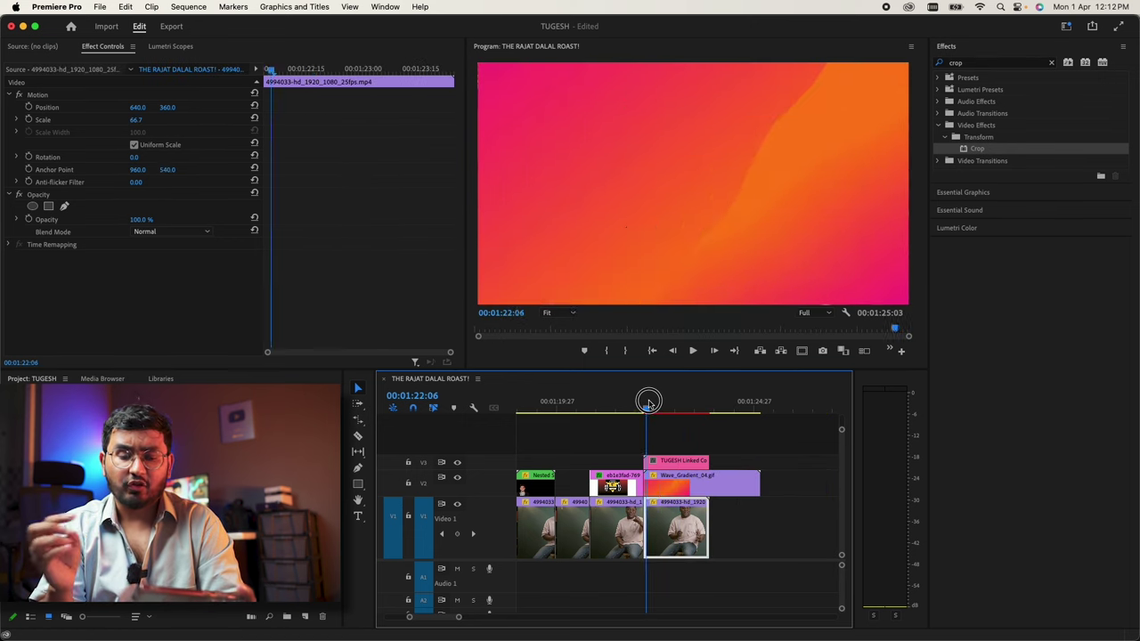
drag(703, 486, 788, 485)
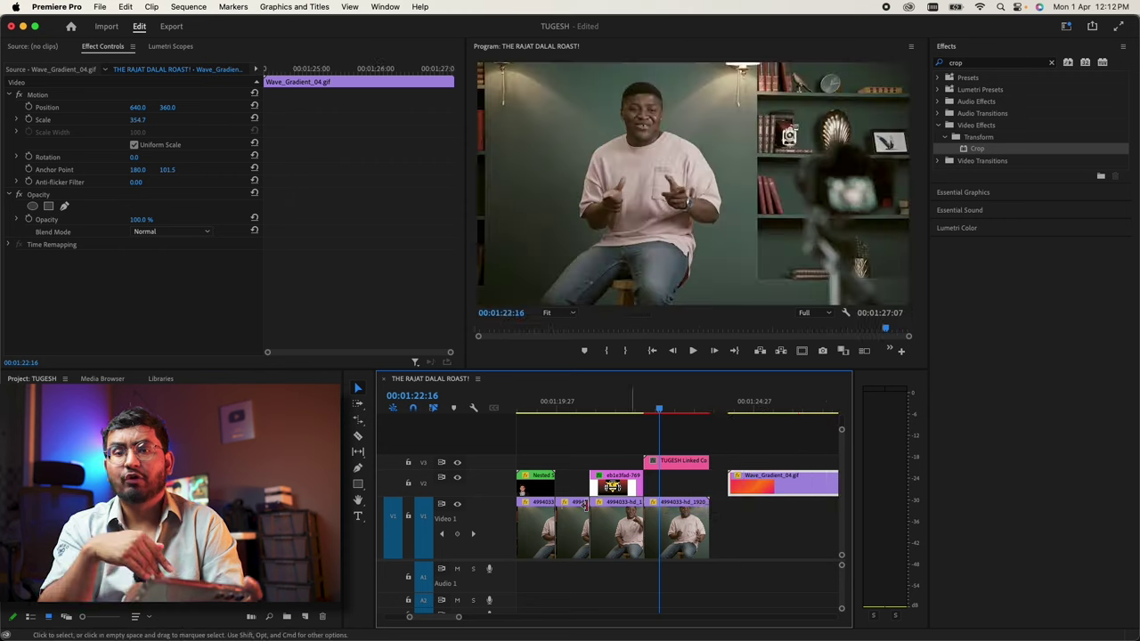
click(457, 505)
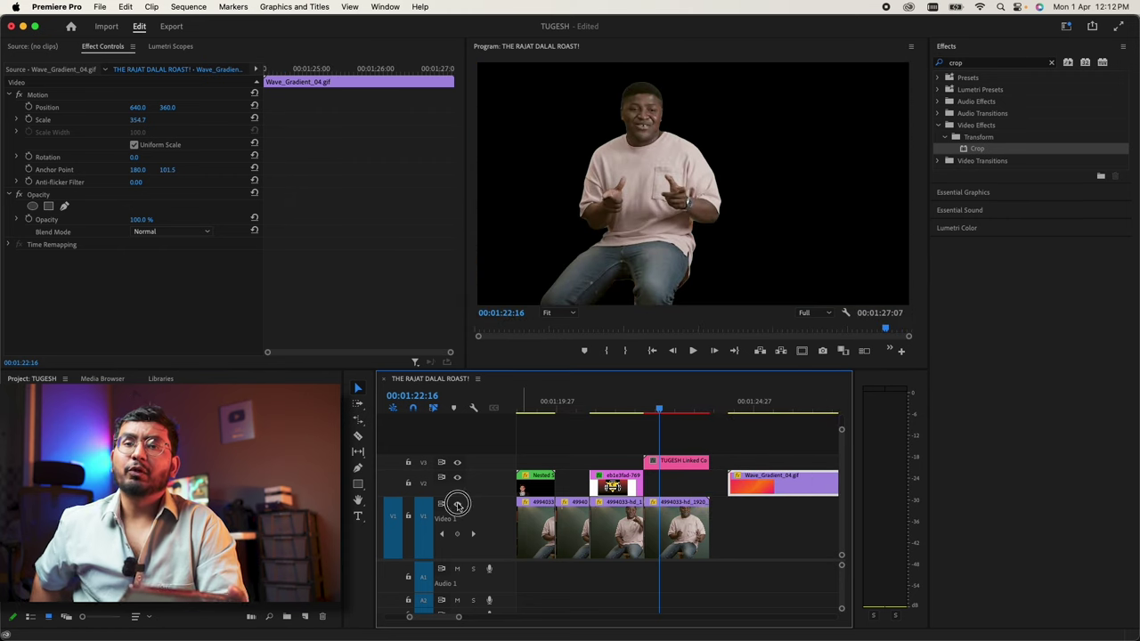
click(457, 505)
drag(756, 487, 676, 487)
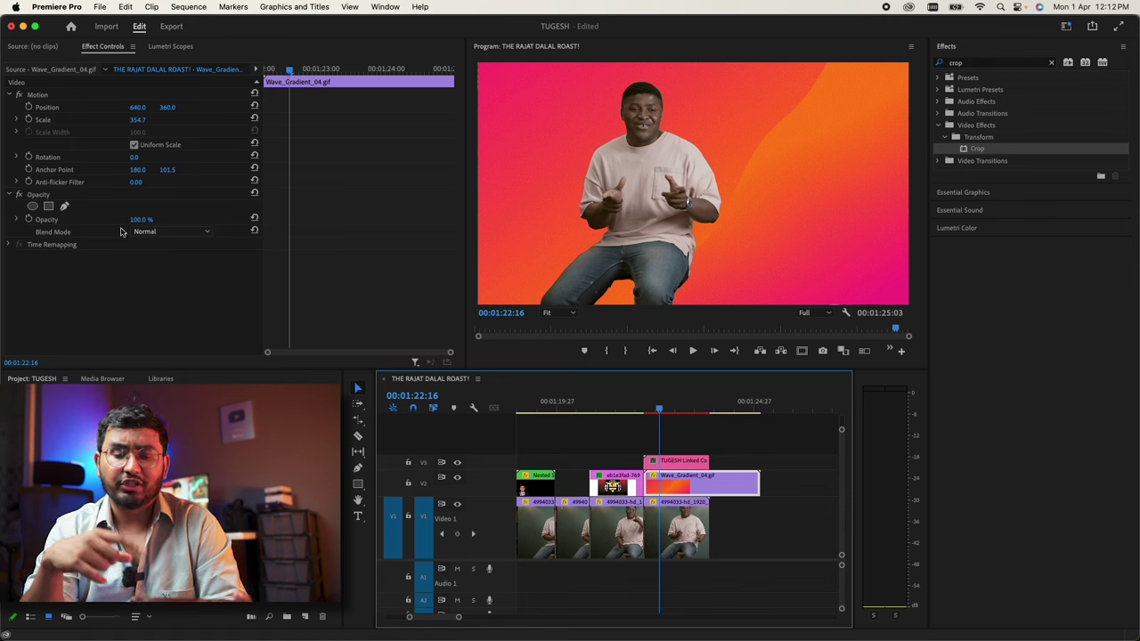
Step: Trim the gradient to end with the speaker shot and move the linked comp up to V5
mouse_move(139, 220)
mouse_down()
mouse_move(107, 219)
mouse_move(297, 293)
mouse_up()
drag(758, 483, 707, 482)
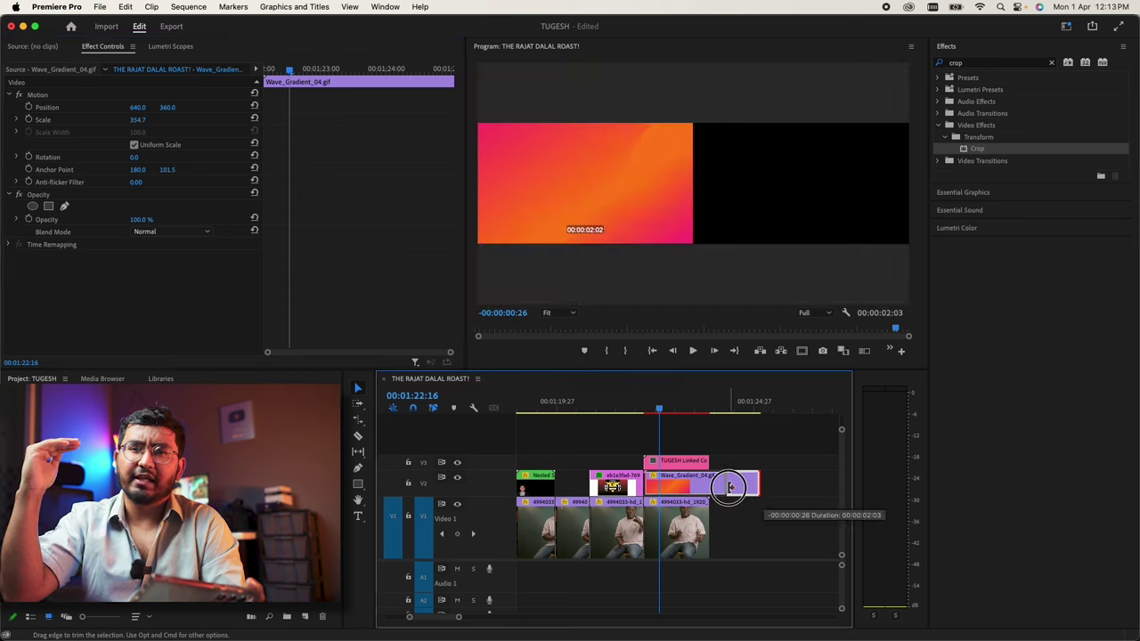
key(space)
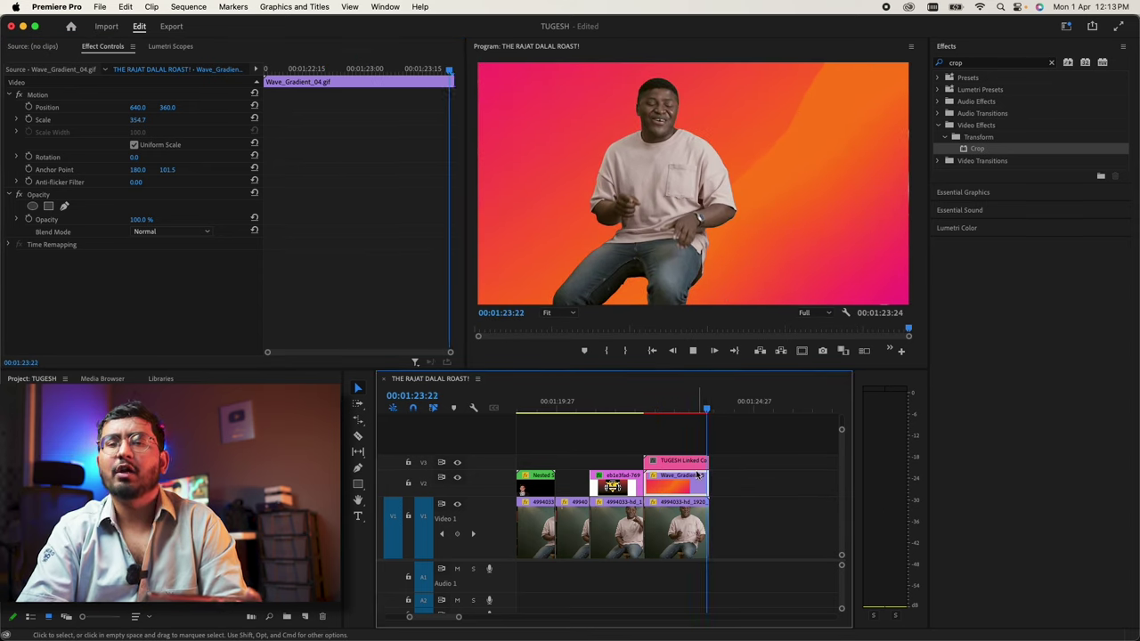
drag(683, 462, 656, 405)
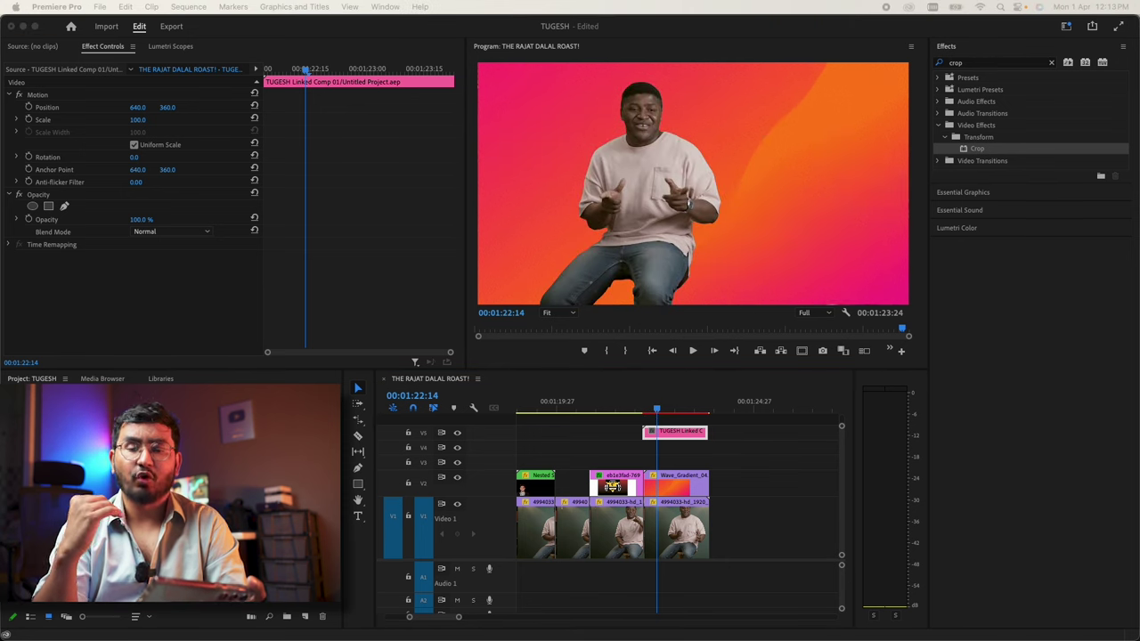
Step: Add the yellow-sweater PhotoRoom cut-out on V3 and shift it right and down in frame
drag(636, 458, 667, 462)
mouse_move(759, 273)
mouse_down()
mouse_move(829, 300)
mouse_move(803, 301)
mouse_up()
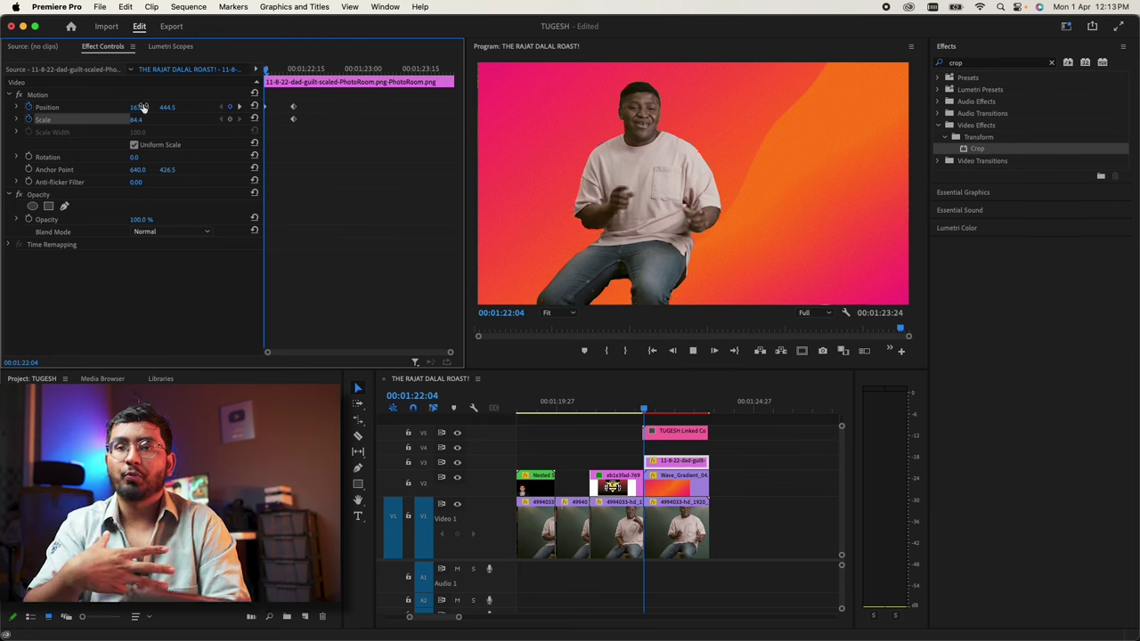
key(space)
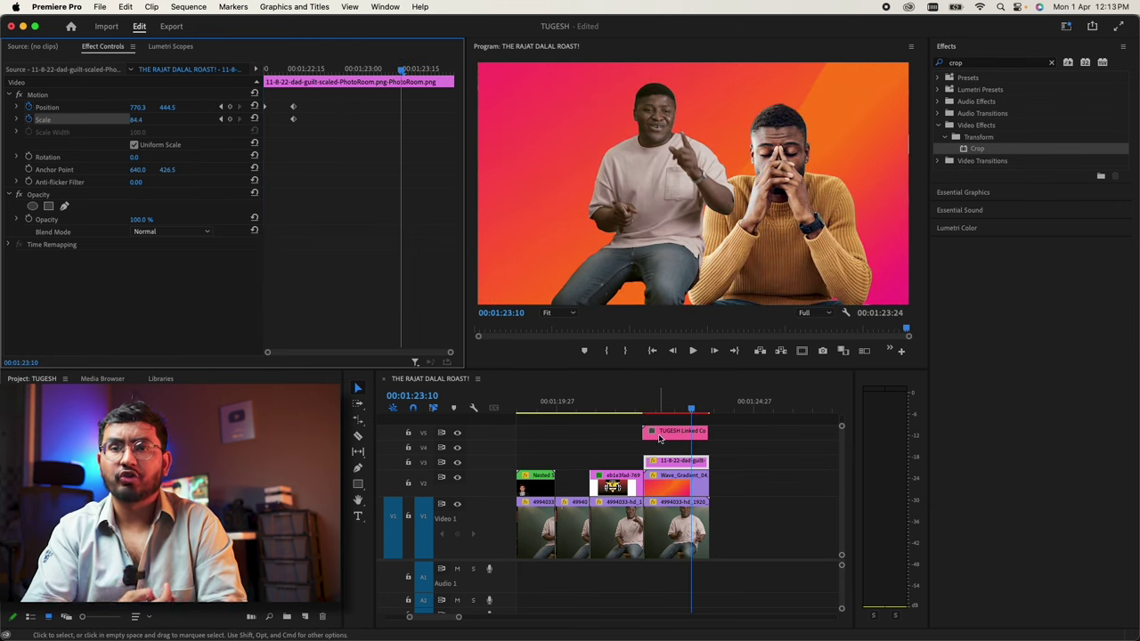
Step: Keyframe the subject comp's Position and Scale so it zooms in to scale 148
click(660, 410)
click(648, 432)
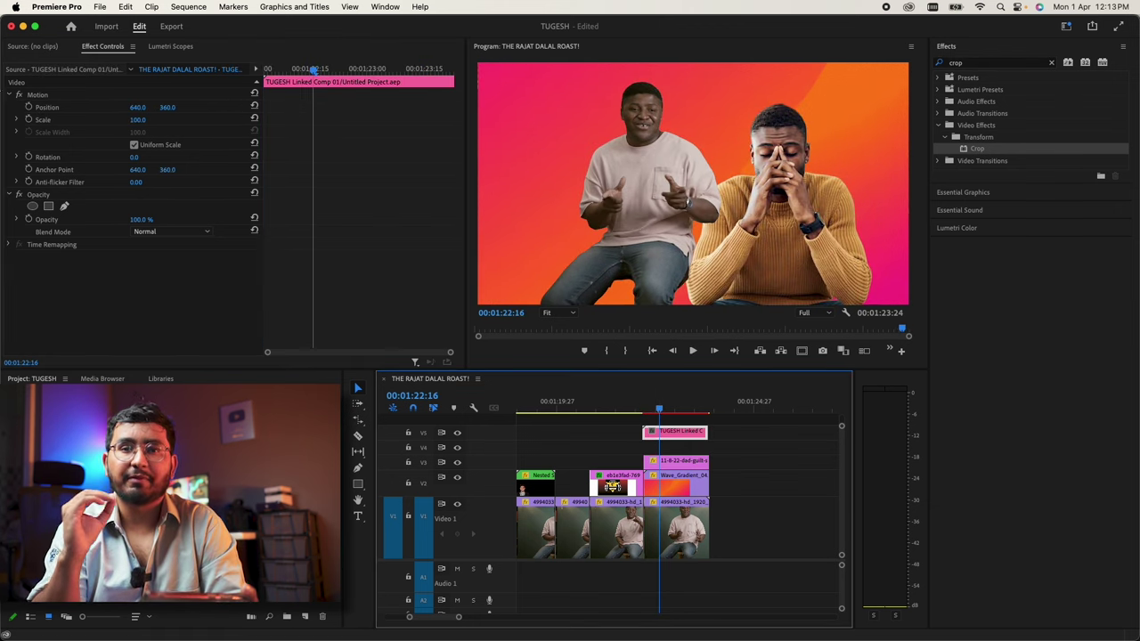
click(29, 119)
click(29, 107)
drag(313, 71, 354, 71)
drag(137, 120, 169, 119)
drag(555, 177, 575, 211)
key(space)
Step: Add a large centred TEXT LIKHNA CHAHO title at Position Y -88 and move the yellow-sweater image later
key(t)
click(621, 266)
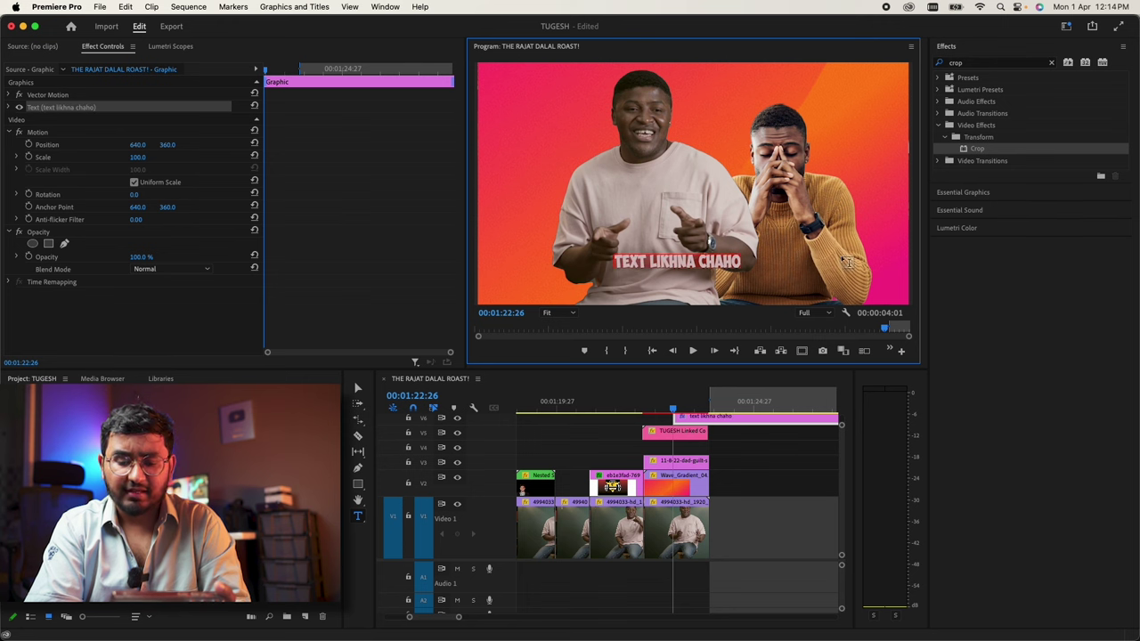
click(968, 193)
click(1060, 381)
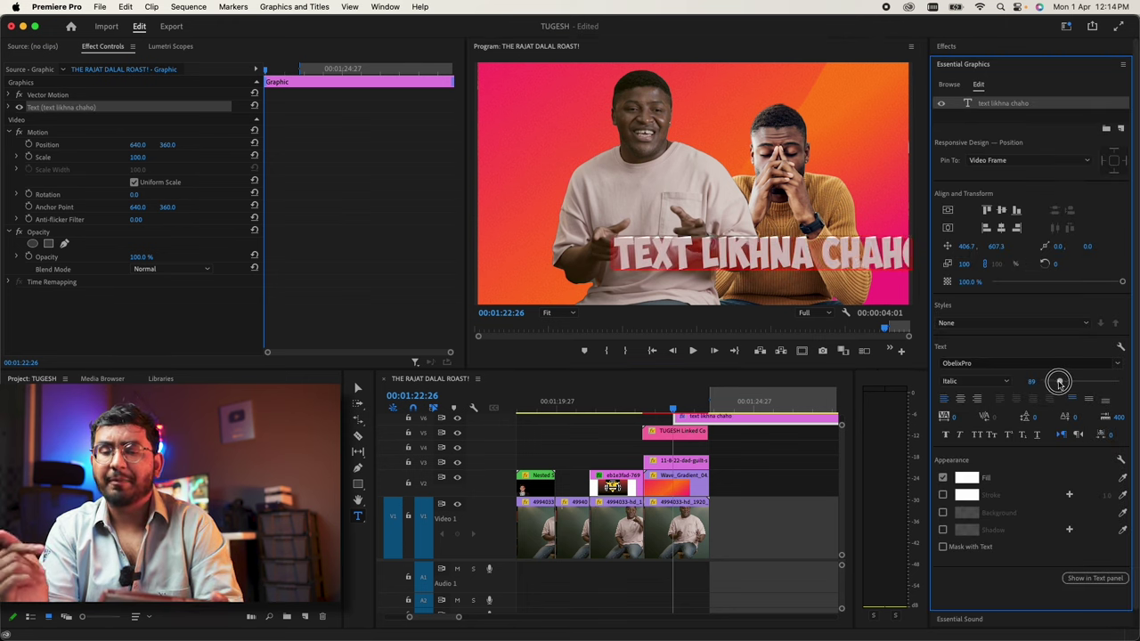
click(948, 228)
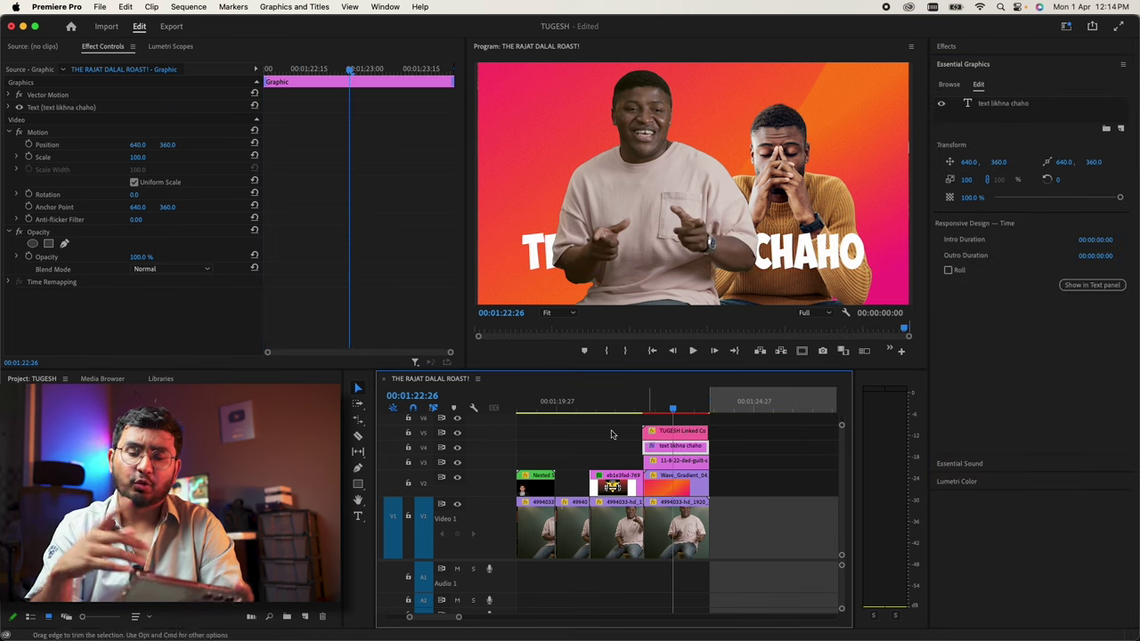
drag(167, 144, 54, 144)
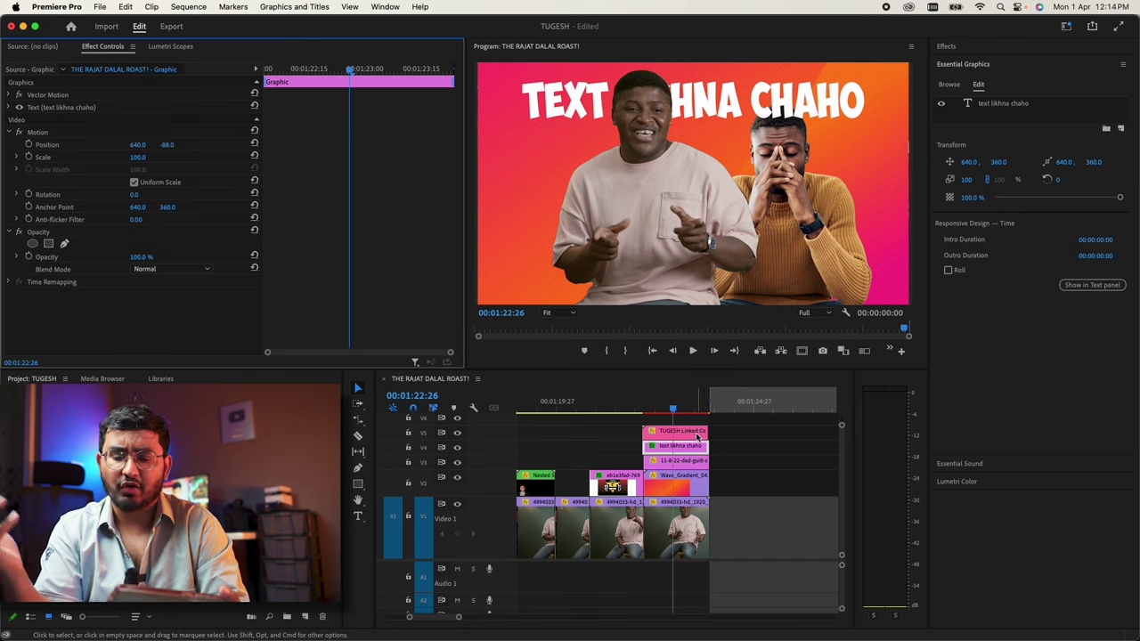
drag(681, 458, 762, 444)
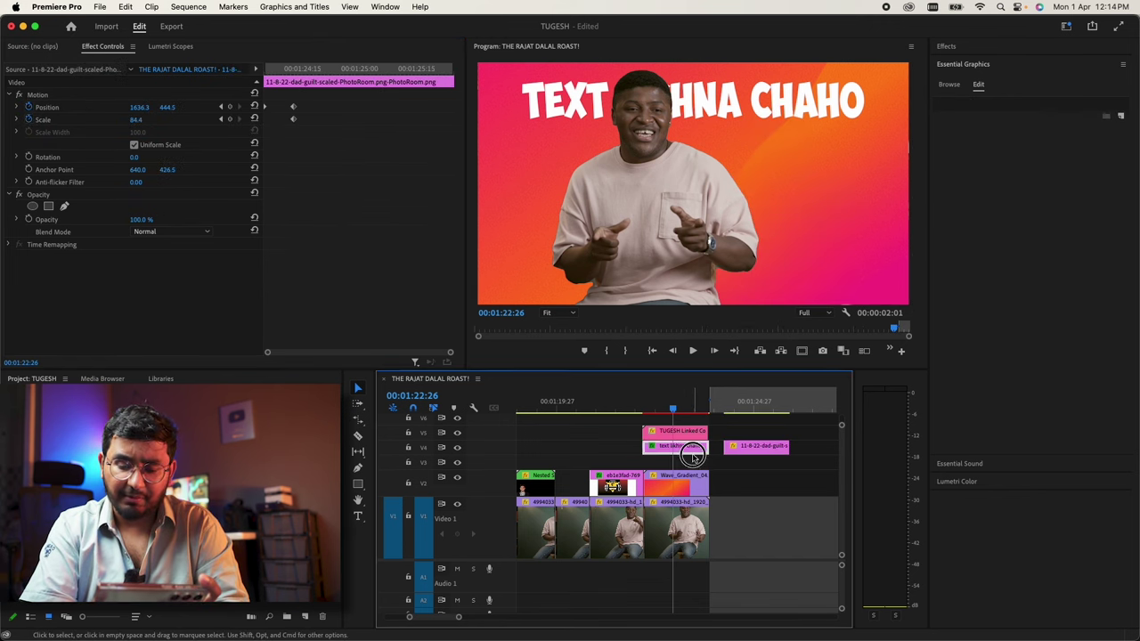
drag(693, 456, 661, 456)
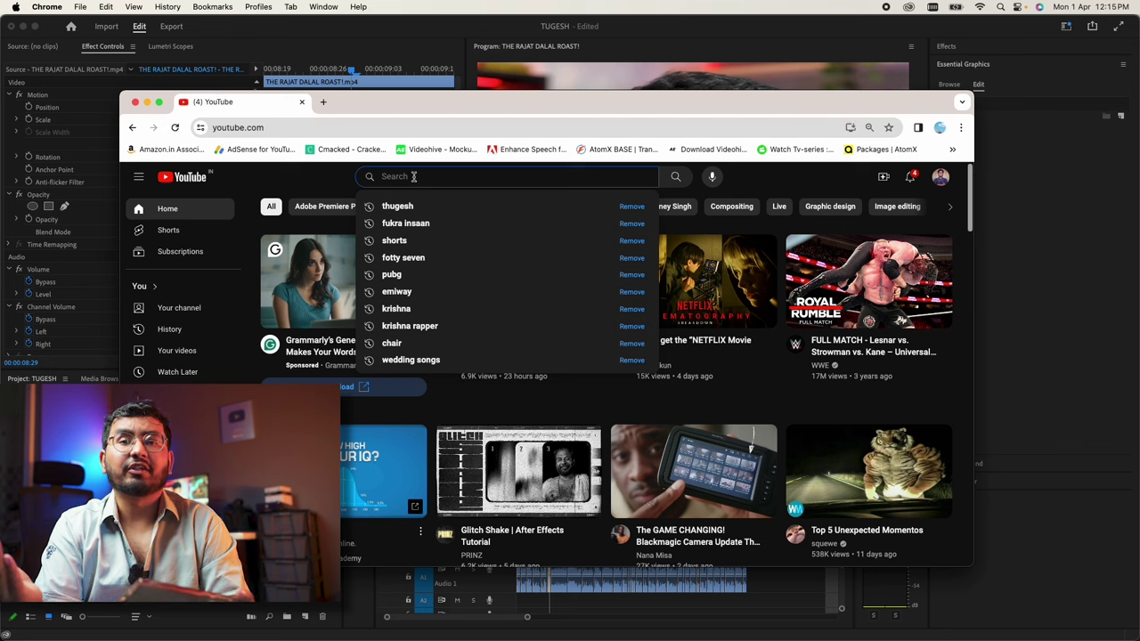
Step: Search YouTube for 'thugesh sound effect' and scroll through the results
text(thugesh soun)
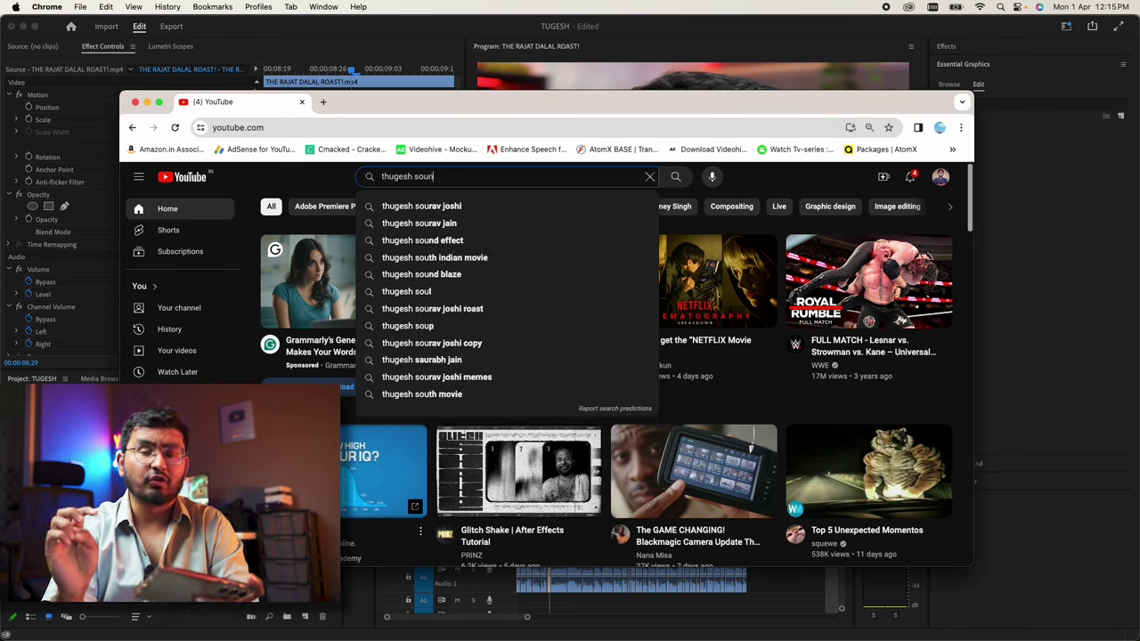
text(d eff)
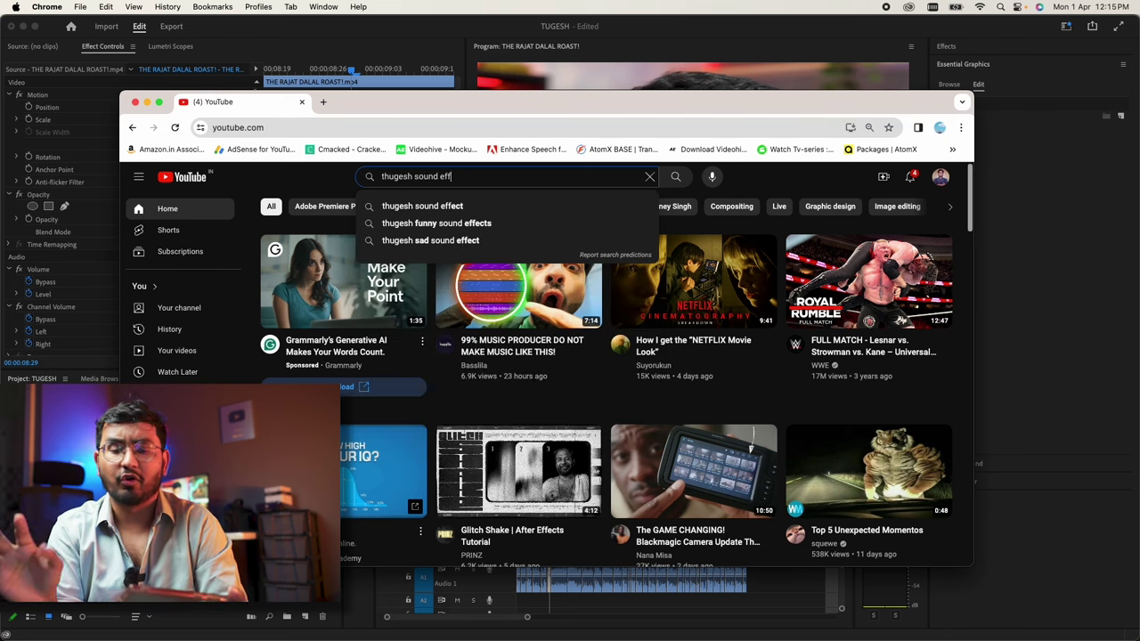
text(ect)
key(Return)
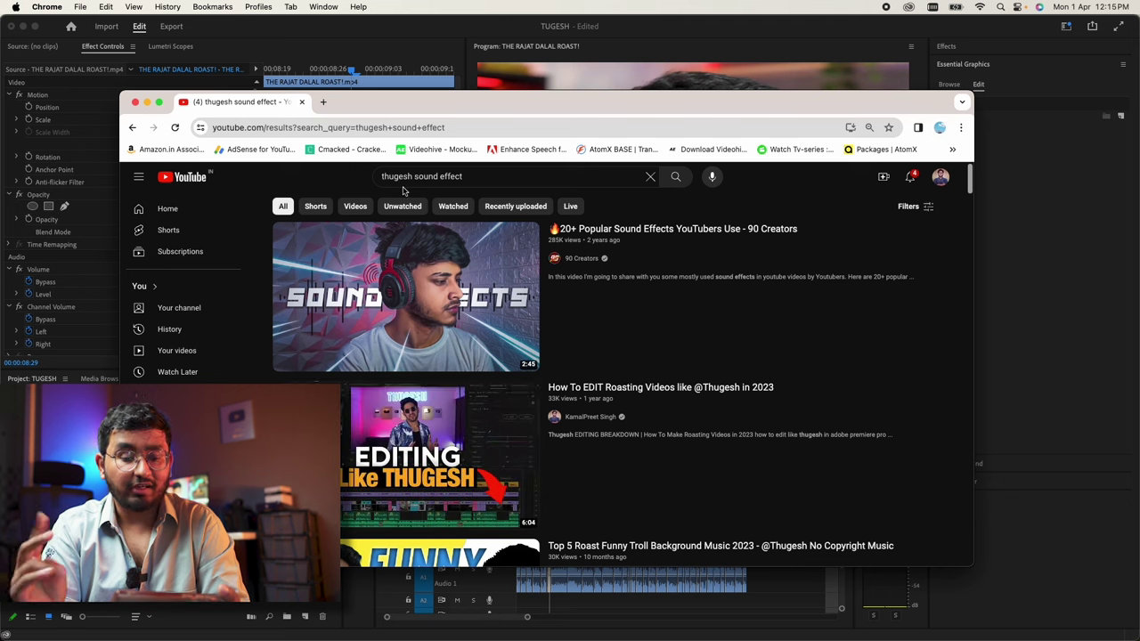
mouse_move(467, 405)
scroll(468, 405, down, 2)
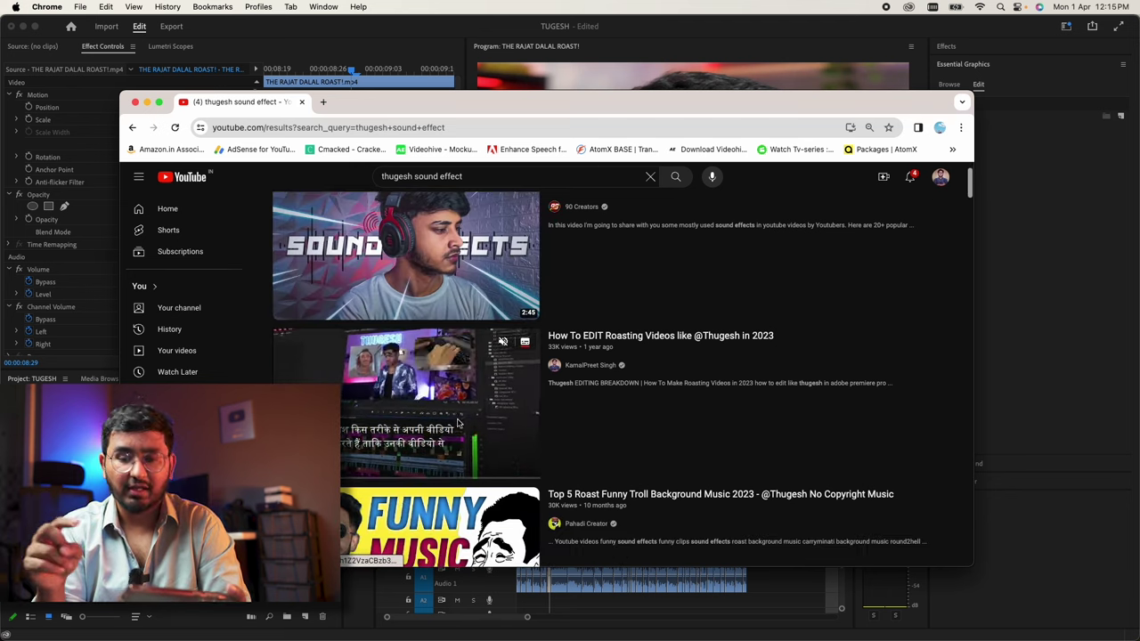
scroll(454, 423, down, 1)
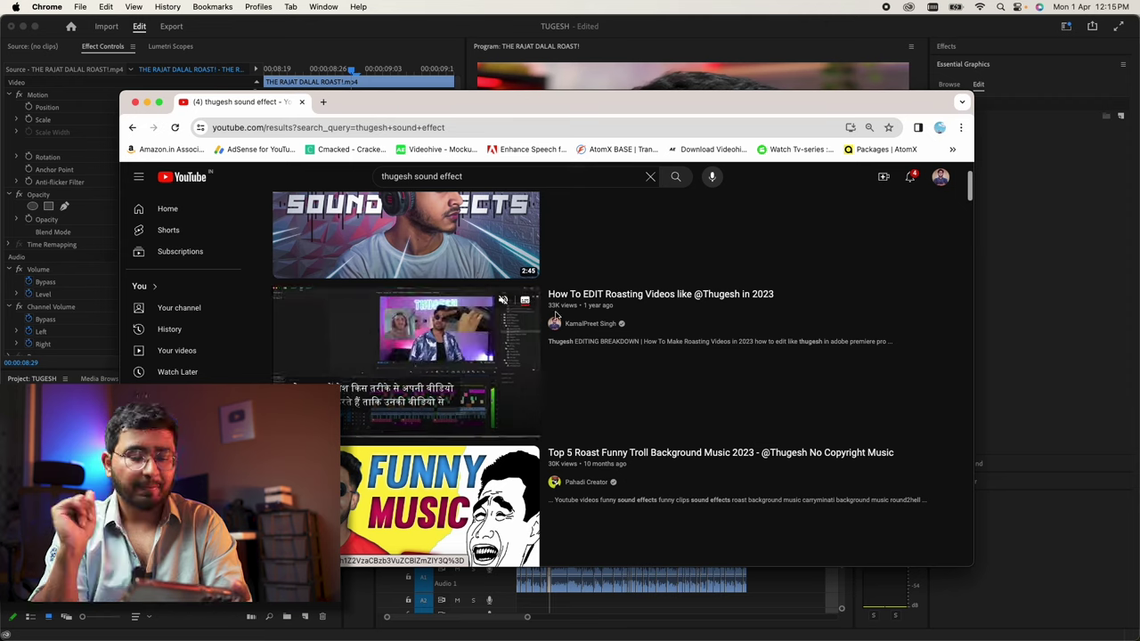
scroll(611, 367, down, 1)
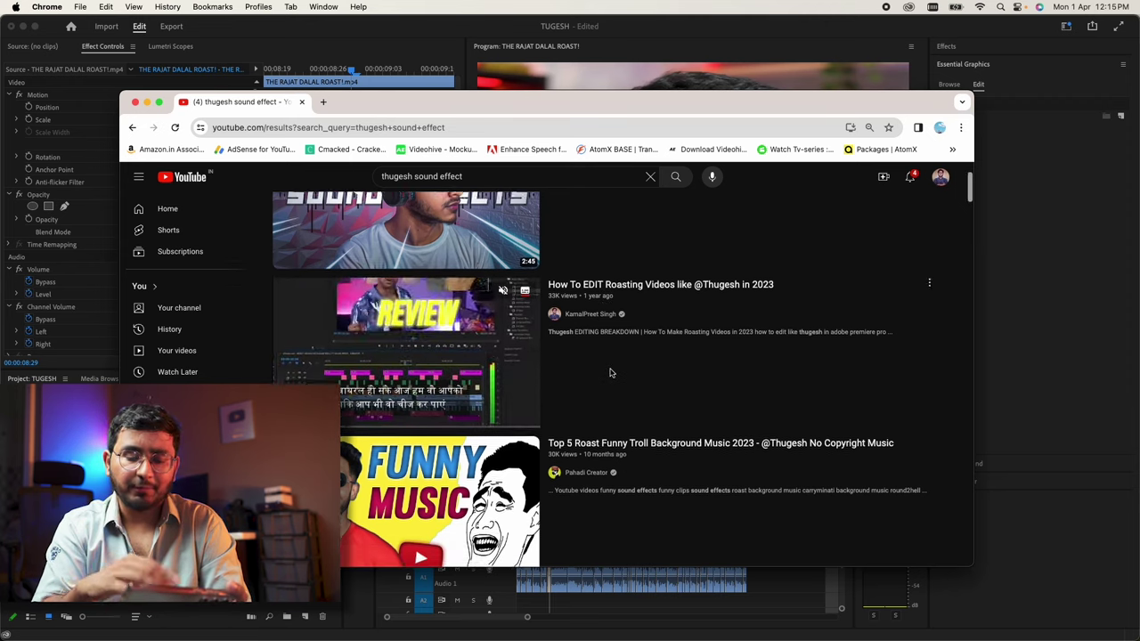
scroll(621, 364, down, 2)
scroll(405, 398, down, 1)
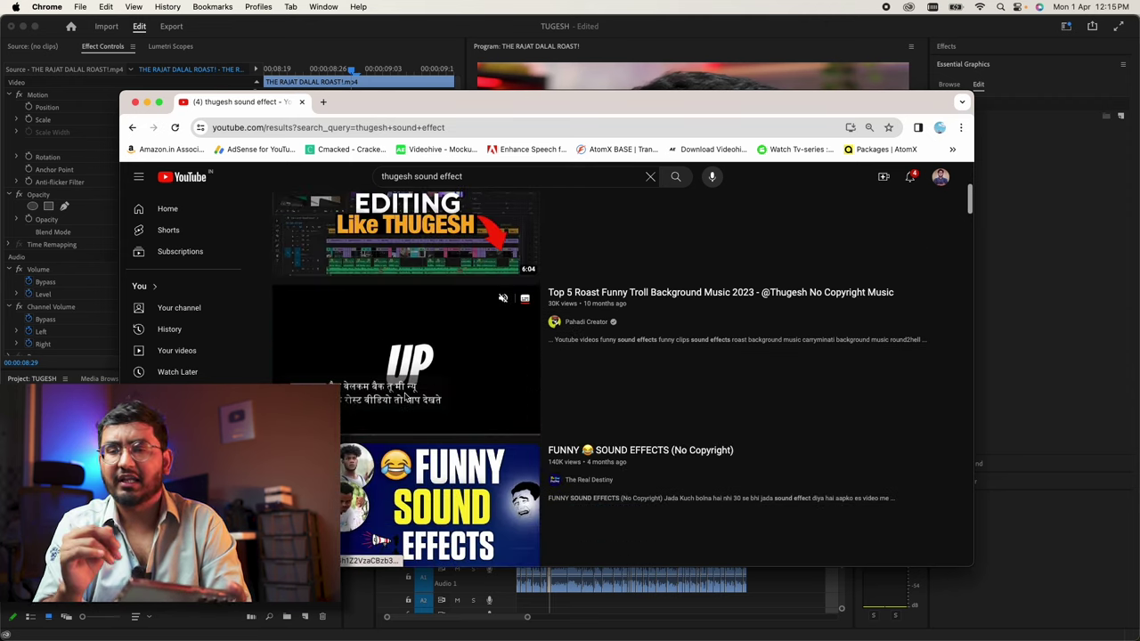
Step: Preview 'Top 5 Roast Funny Troll Background Music', then open 'FUNNY SOUND EFFECTS (No Copyright)'
click(405, 398)
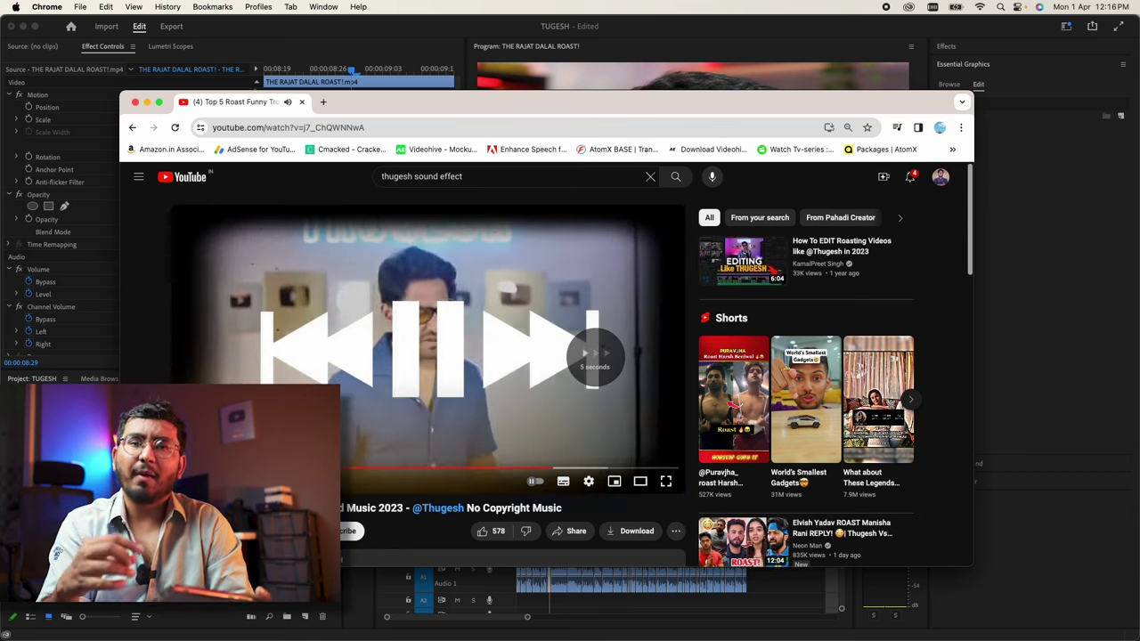
key(super+bracketleft)
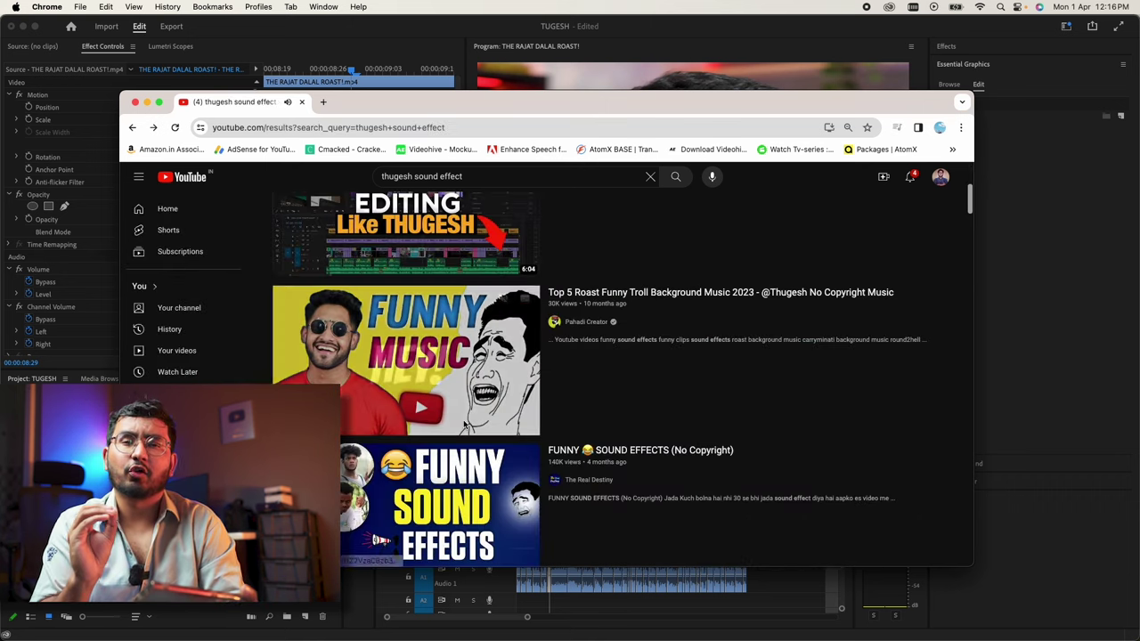
scroll(445, 425, down, 2)
click(444, 424)
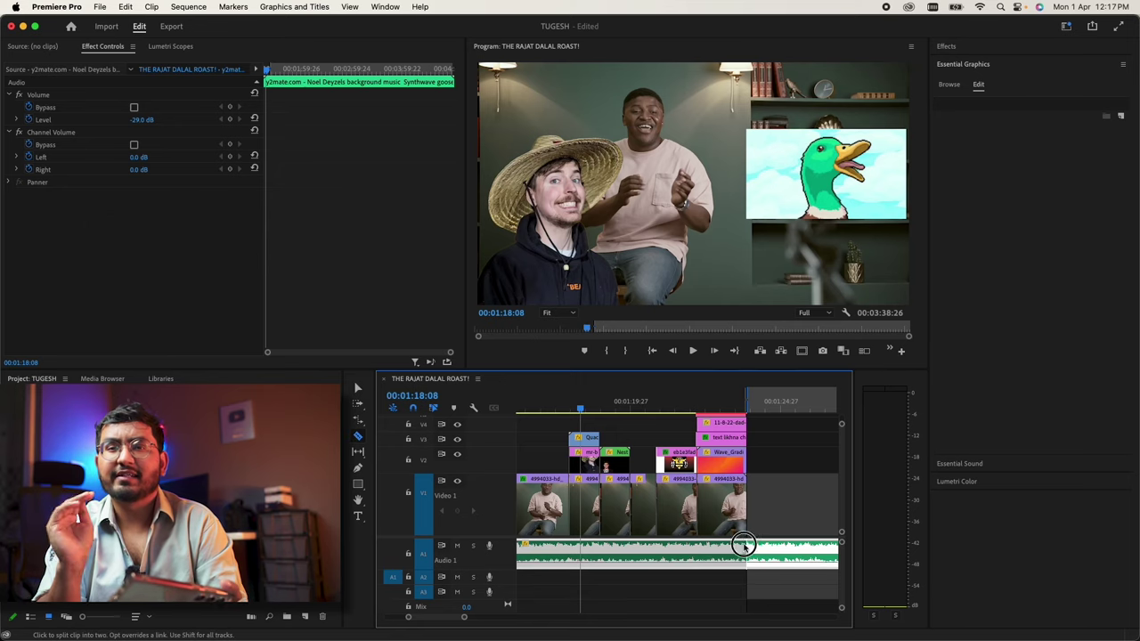
Step: Cut the background music at the sequence end and delete the leftover tail
click(743, 545)
key(v)
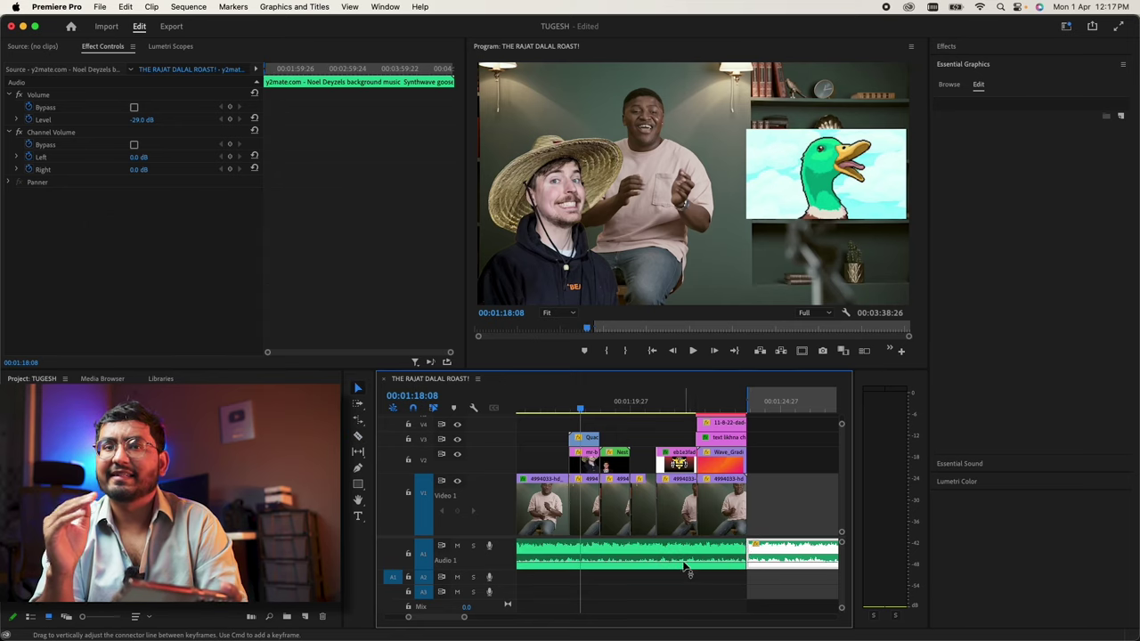
key(Delete)
scroll(644, 557, left, 3)
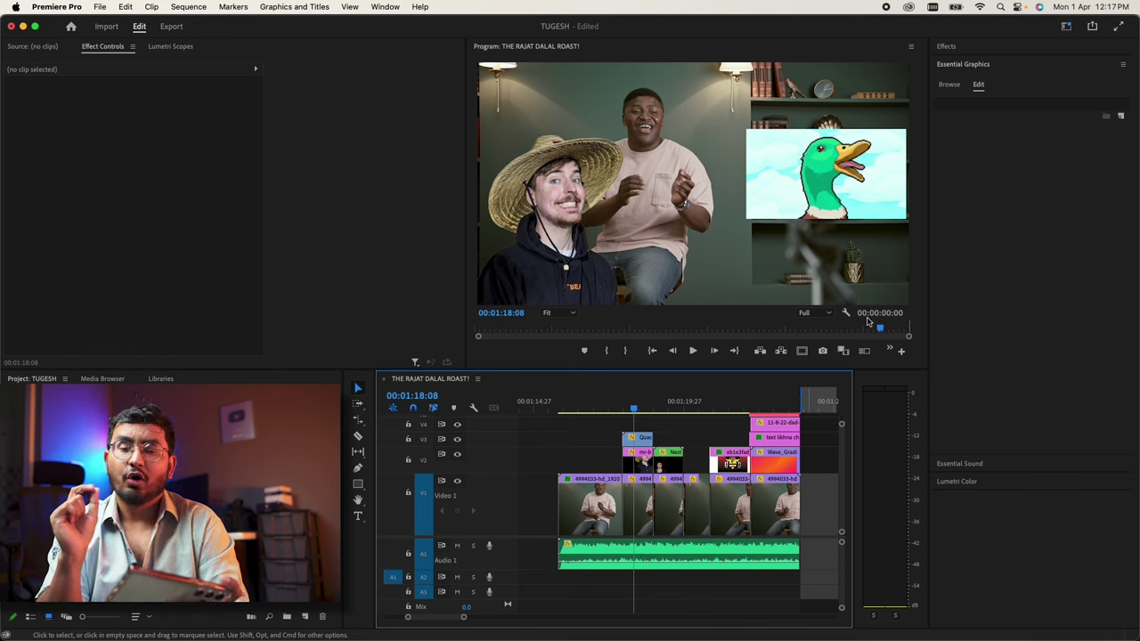
Step: Apply a Lowpass effect (1373.5 Hz cutoff) to the background music and play it back
click(958, 48)
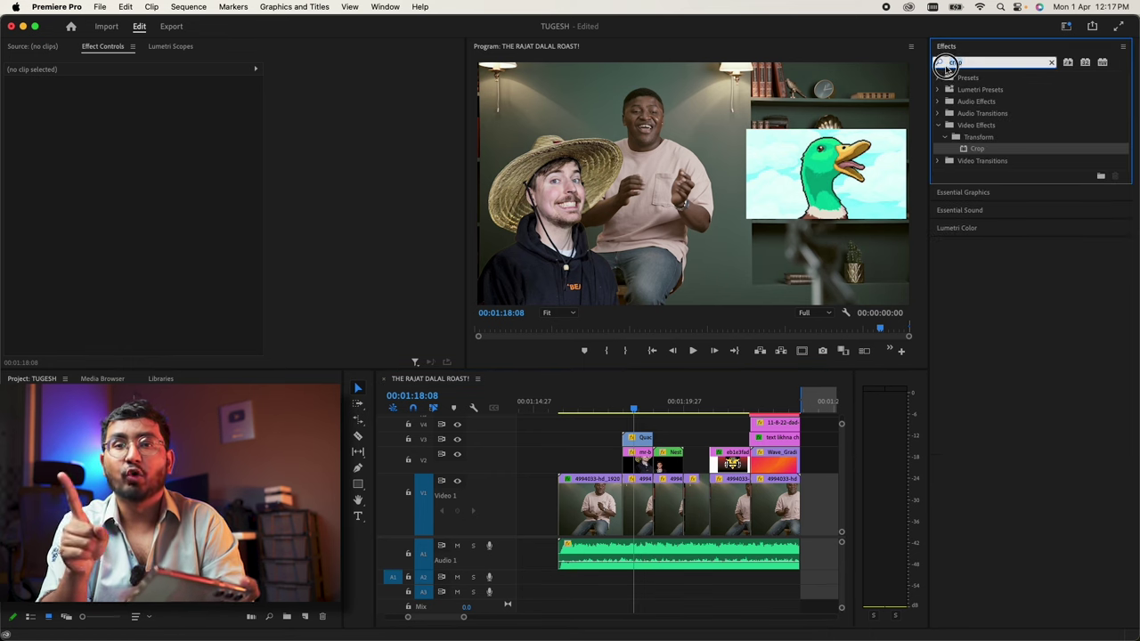
text(p)
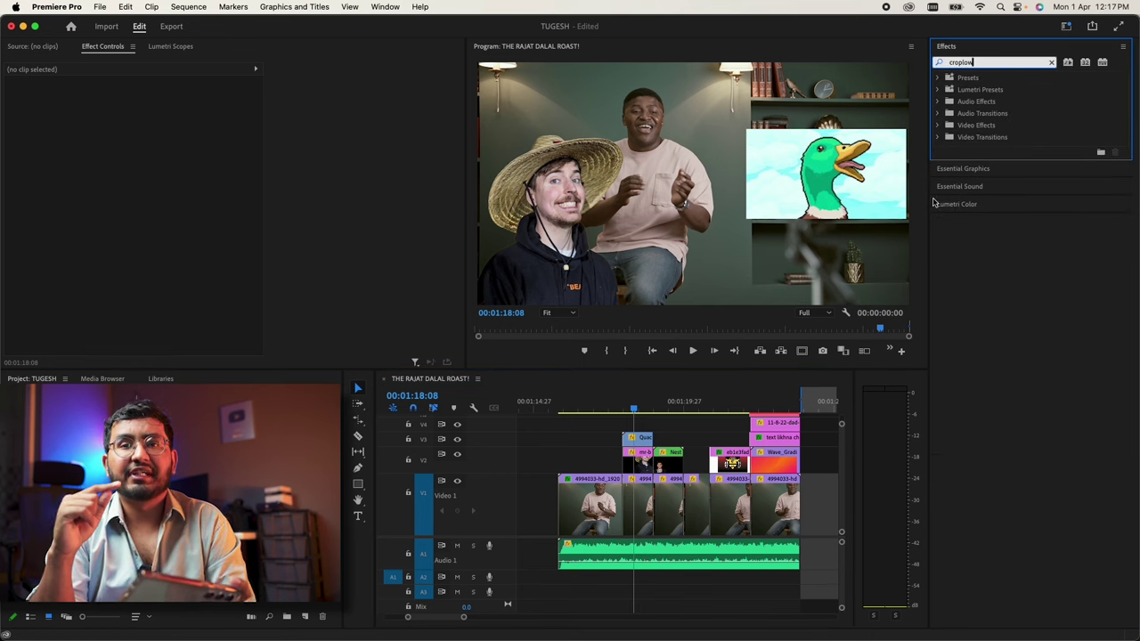
key(BackSpace)
key(BackSpace)
key(BackSpace)
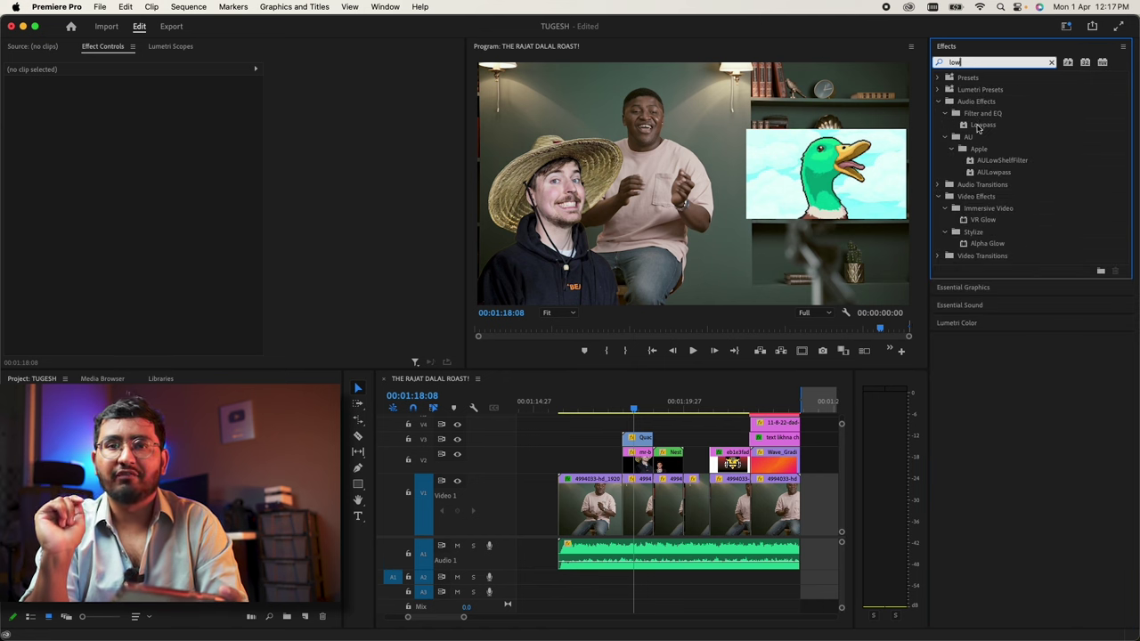
drag(978, 127, 738, 436)
drag(626, 565, 613, 542)
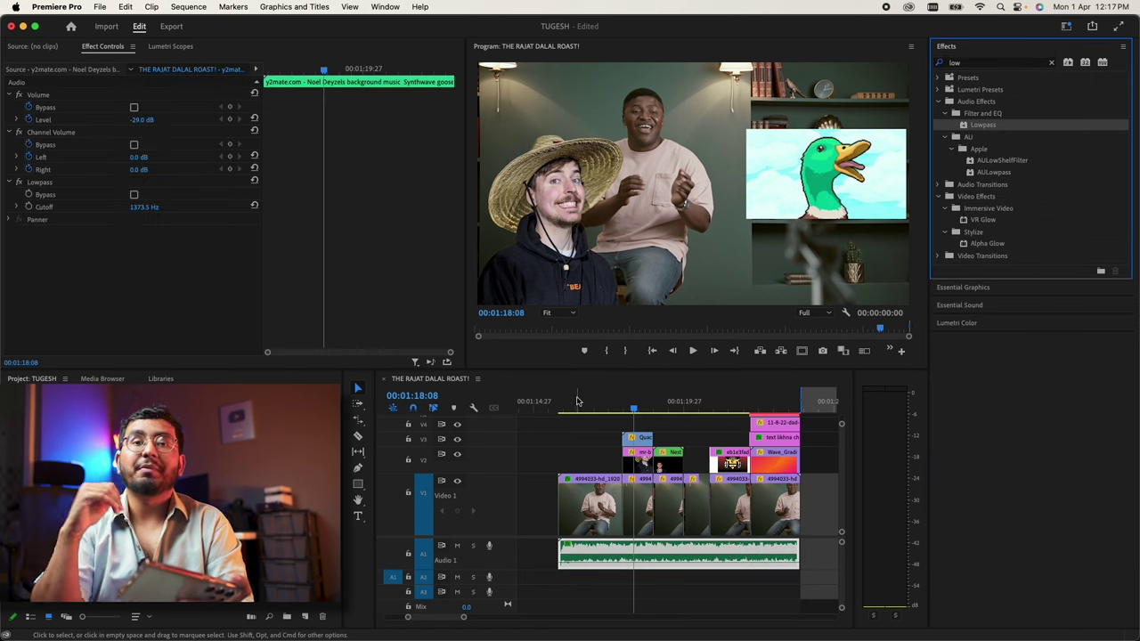
click(577, 402)
key(space)
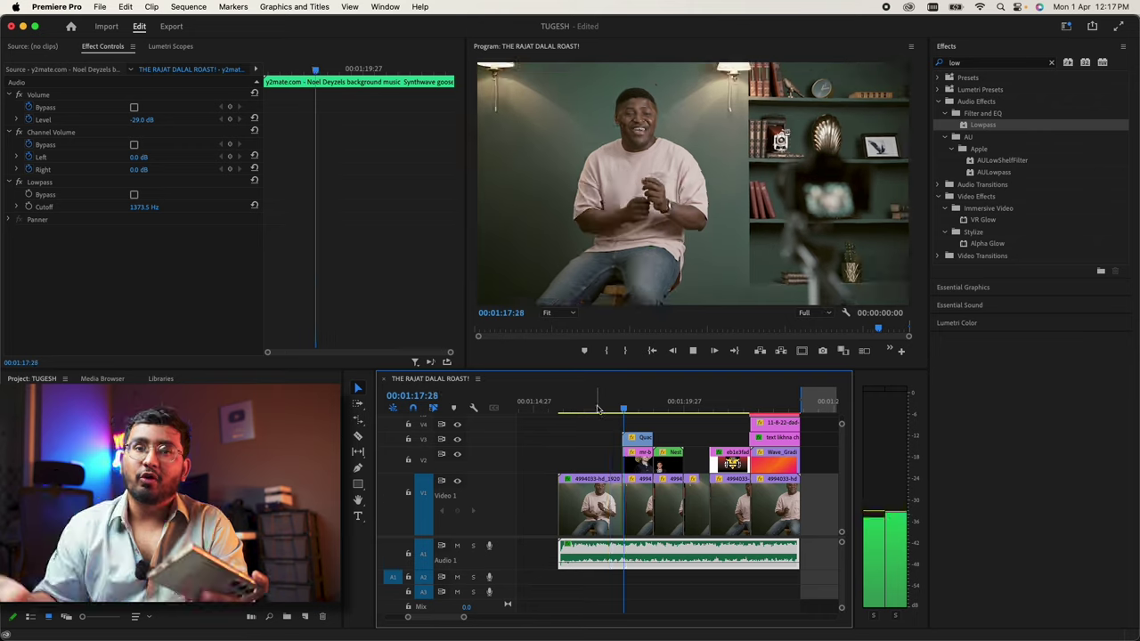